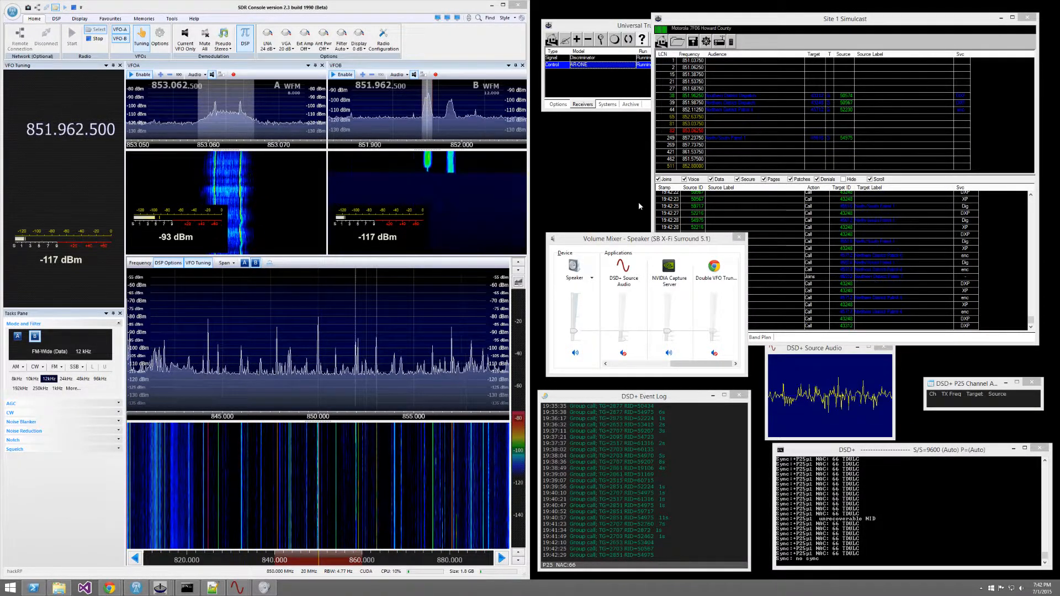
# Step: Open Paint and draw a straight horizontal line across most of the blank canvas as the frequency axis
pyautogui.press('super')
pyautogui.write('paint')
pyautogui.press('Return')
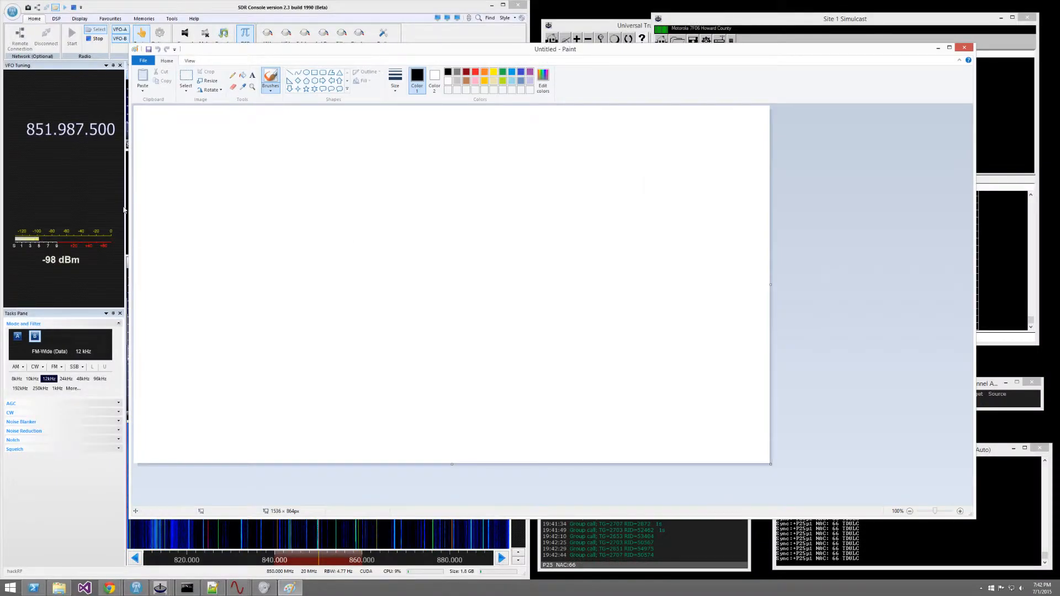
pyautogui.click(289, 73)
pyautogui.moveTo(176, 268); pyautogui.dragTo(719, 268)
# Step: With the Pencil, mark three side-by-side sections with vertical strokes across the line and label them A, B and C
pyautogui.click(233, 76)
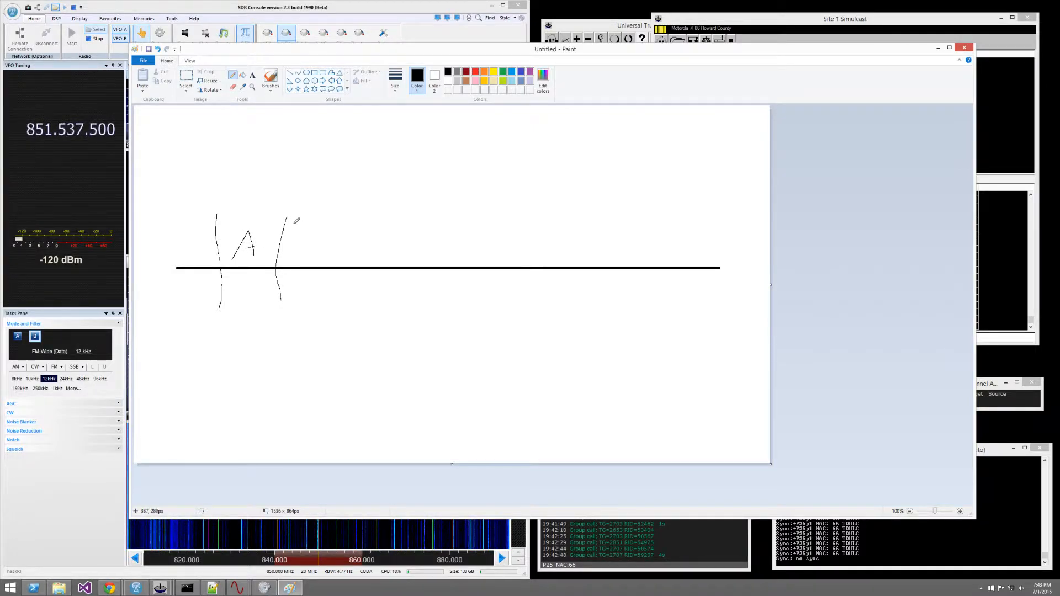
pyautogui.moveTo(292, 219); pyautogui.dragTo(287, 284)
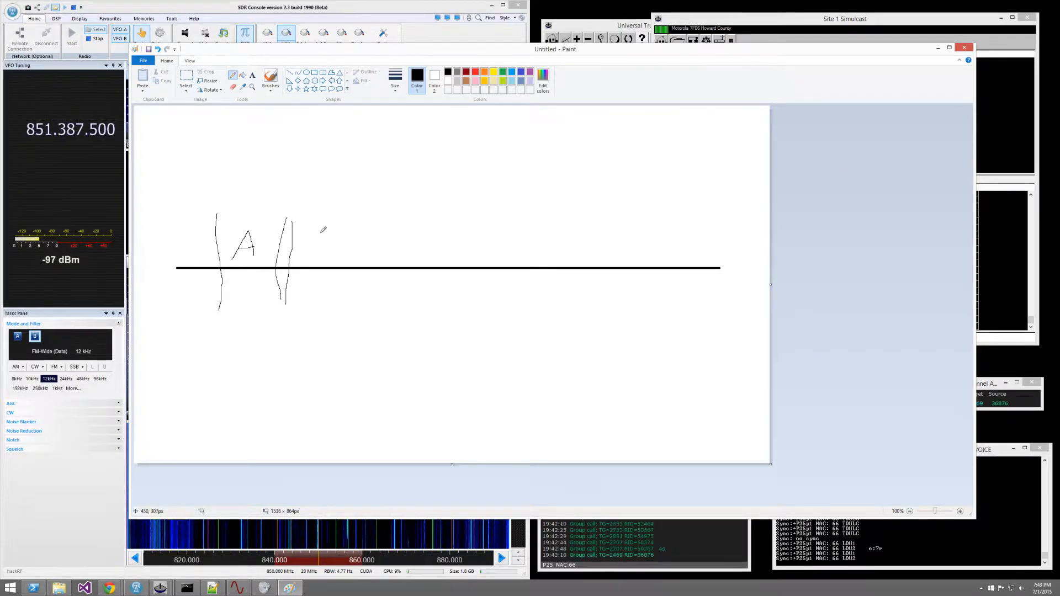
pyautogui.moveTo(310, 233)
pyautogui.mouseDown()
pyautogui.moveTo(312, 259)
pyautogui.moveTo(322, 242)
pyautogui.moveTo(324, 258)
pyautogui.moveTo(331, 231)
pyautogui.moveTo(334, 286)
pyautogui.mouseUp()
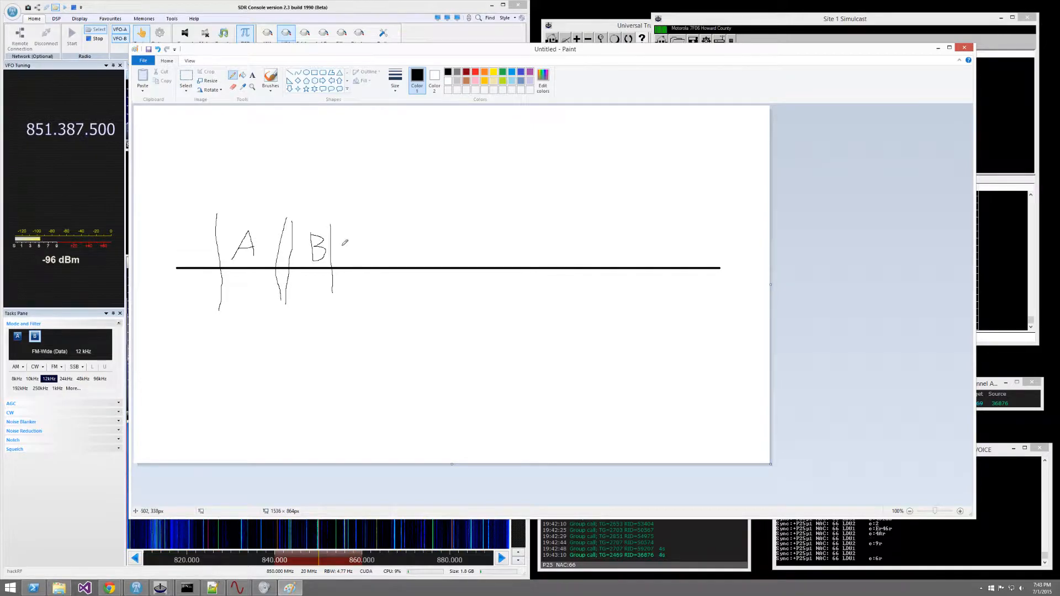
pyautogui.moveTo(345, 225); pyautogui.dragTo(349, 297)
pyautogui.moveTo(391, 226); pyautogui.dragTo(394, 294)
pyautogui.moveTo(372, 239); pyautogui.dragTo(368, 257)
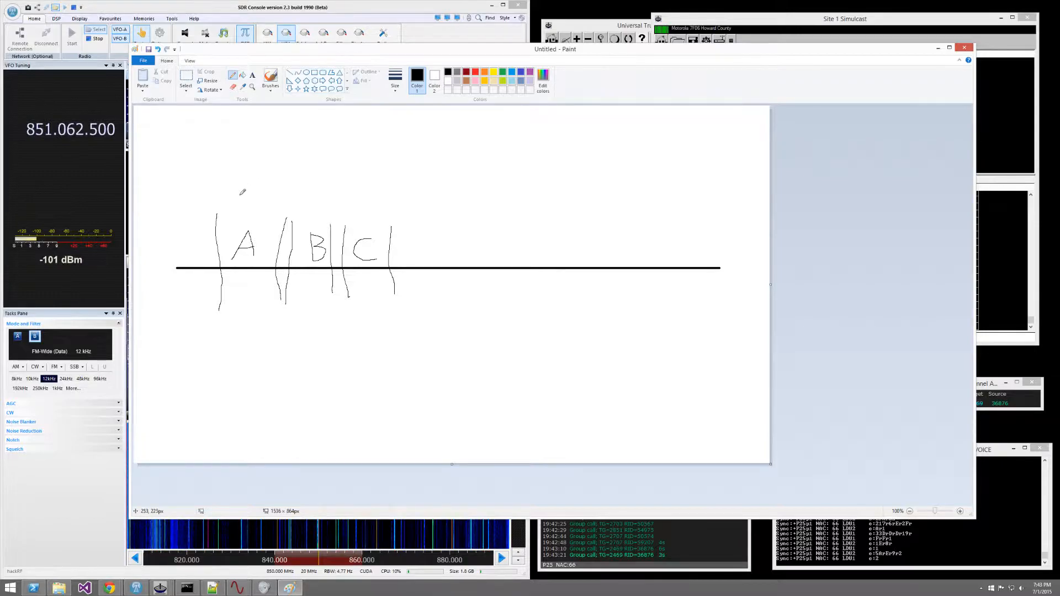
# Step: Sketch a stick figure holding a handheld radio above section A and a small scribbled oval below the line
pyautogui.moveTo(253, 172); pyautogui.dragTo(251, 194)
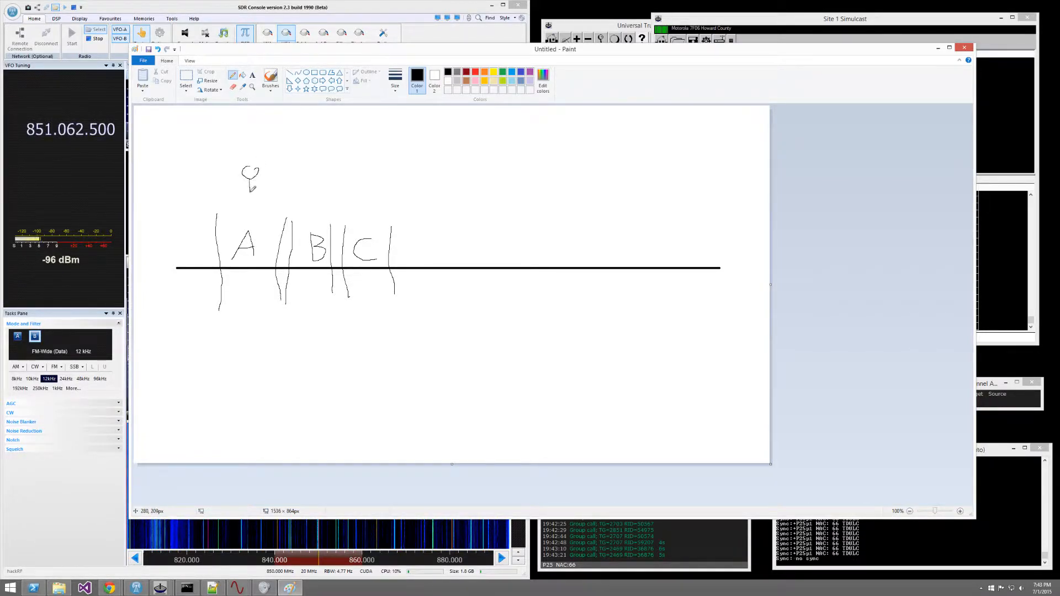
pyautogui.moveTo(250, 186); pyautogui.dragTo(238, 197)
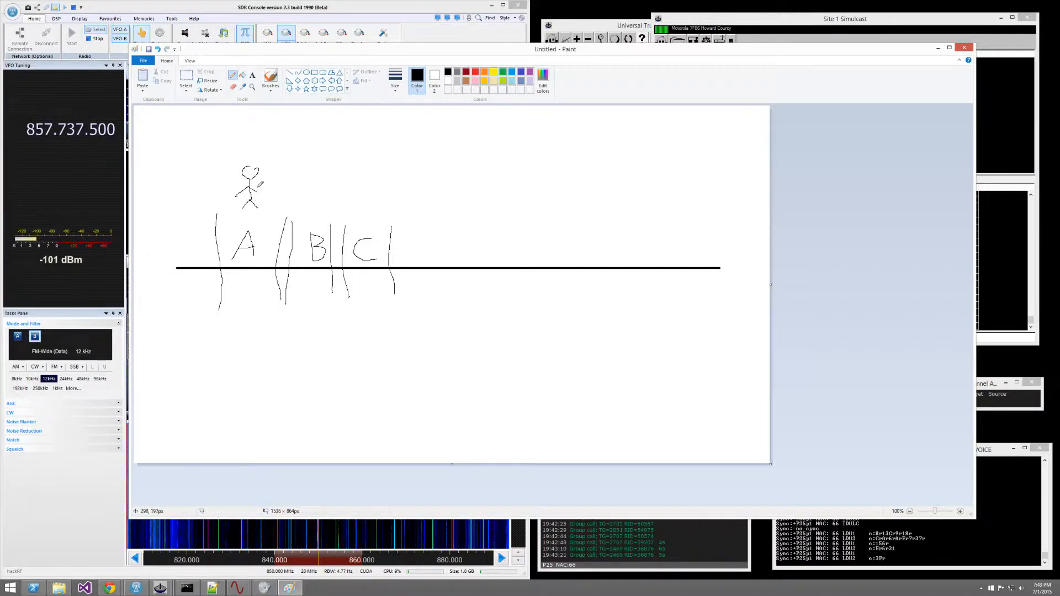
pyautogui.moveTo(249, 189); pyautogui.dragTo(262, 196)
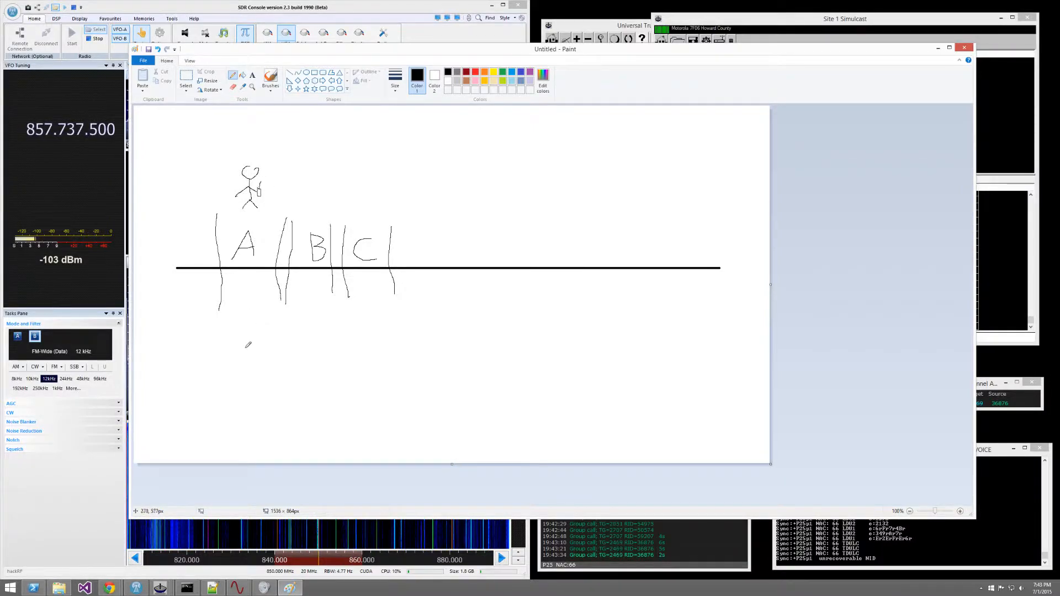
pyautogui.moveTo(247, 348); pyautogui.dragTo(241, 355)
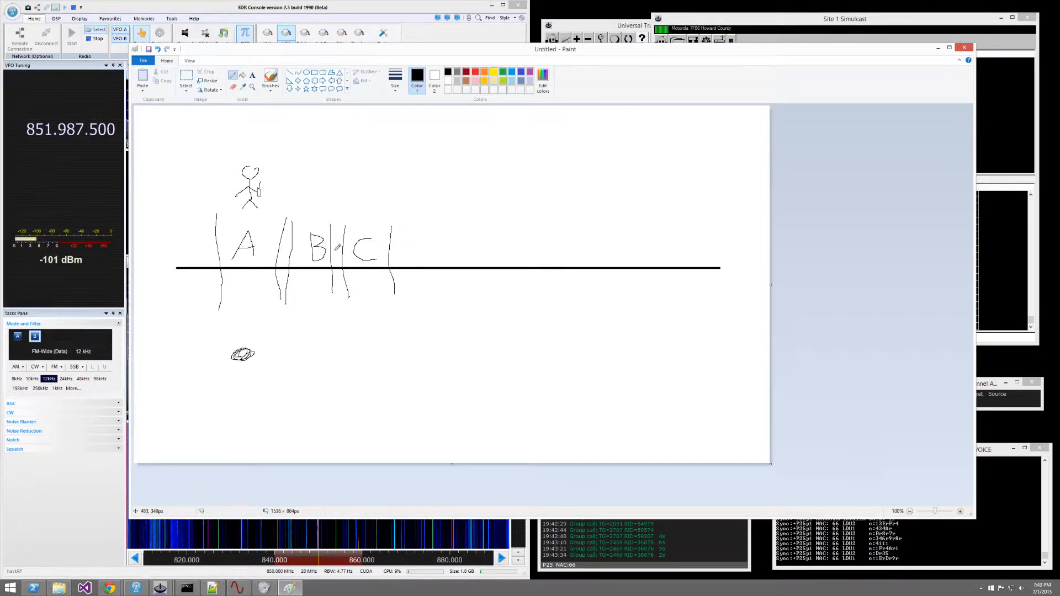
# Step: Draw a peak over section C and an unlabelled section farther along the line, with dashes leading to it from the stick figure
pyautogui.moveTo(352, 224)
pyautogui.mouseDown()
pyautogui.moveTo(366, 207)
pyautogui.moveTo(396, 221)
pyautogui.mouseUp()
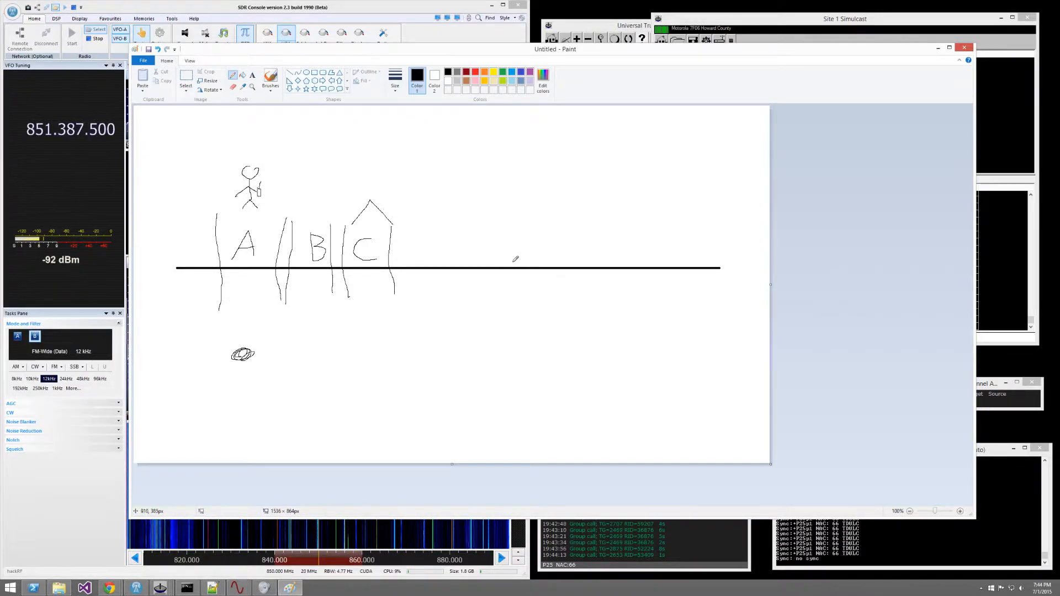
pyautogui.moveTo(535, 216); pyautogui.dragTo(535, 295)
pyautogui.moveTo(594, 217); pyautogui.dragTo(597, 282)
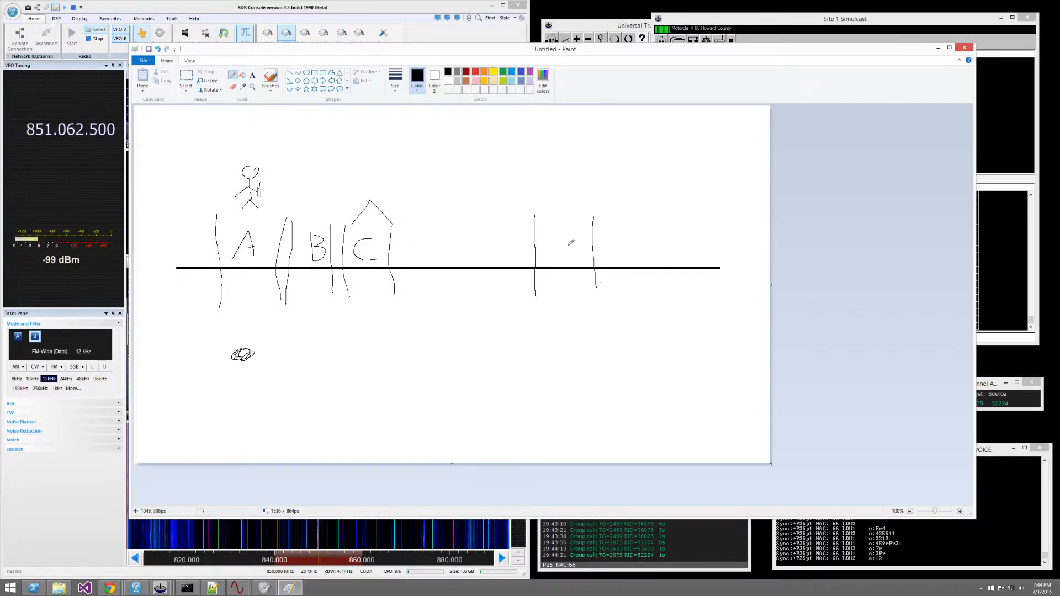
pyautogui.click(561, 218)
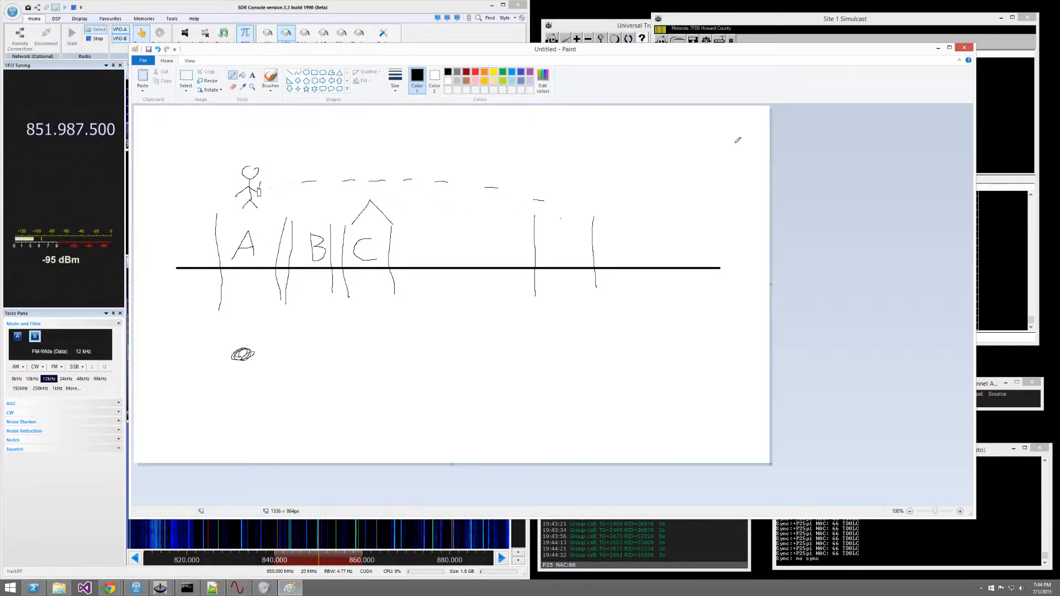
# Step: Bring the Site 1 Simulcast window forward and move the browser with the RadioReference database page into view
pyautogui.click(762, 21)
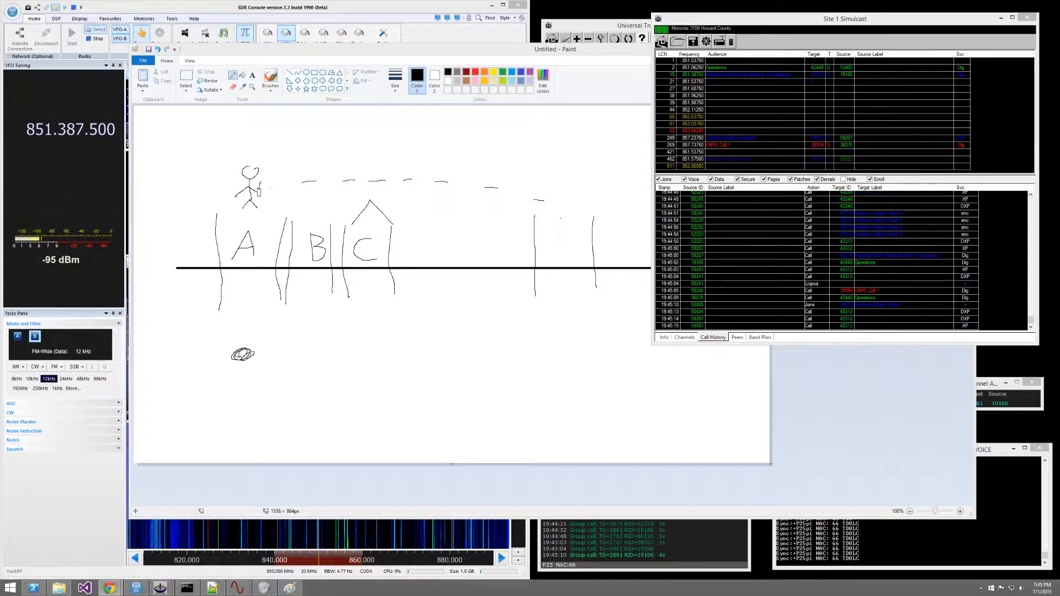
pyautogui.moveTo(1059, 243); pyautogui.dragTo(166, 145)
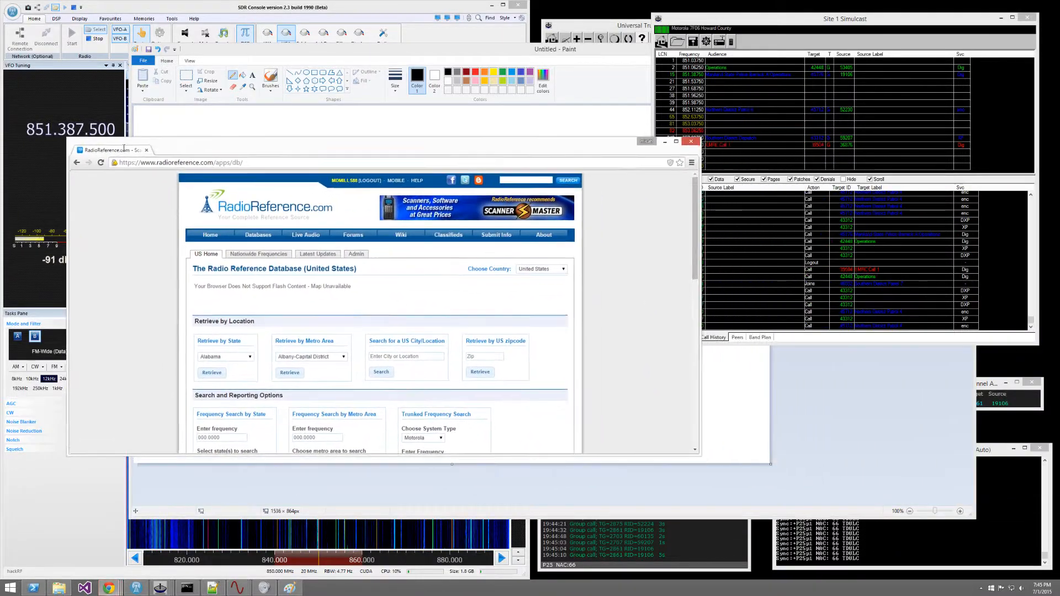
pyautogui.doubleClick(137, 135)
pyautogui.doubleClick(303, 10)
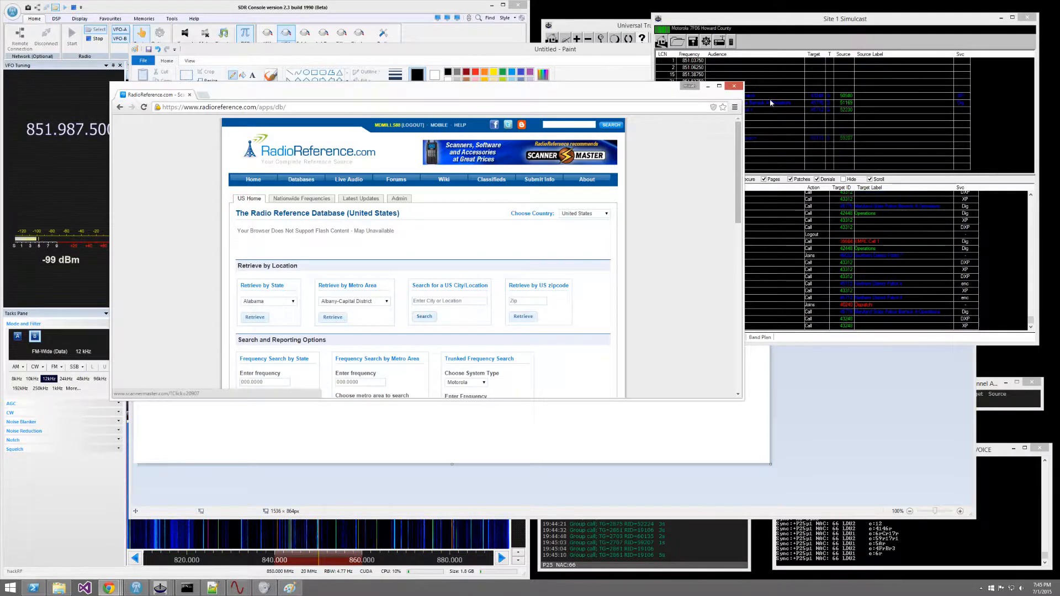
# Step: Open the Radio Reference Credentials dialog from the Site 1 Simulcast window and submit it with the saved login
pyautogui.click(706, 42)
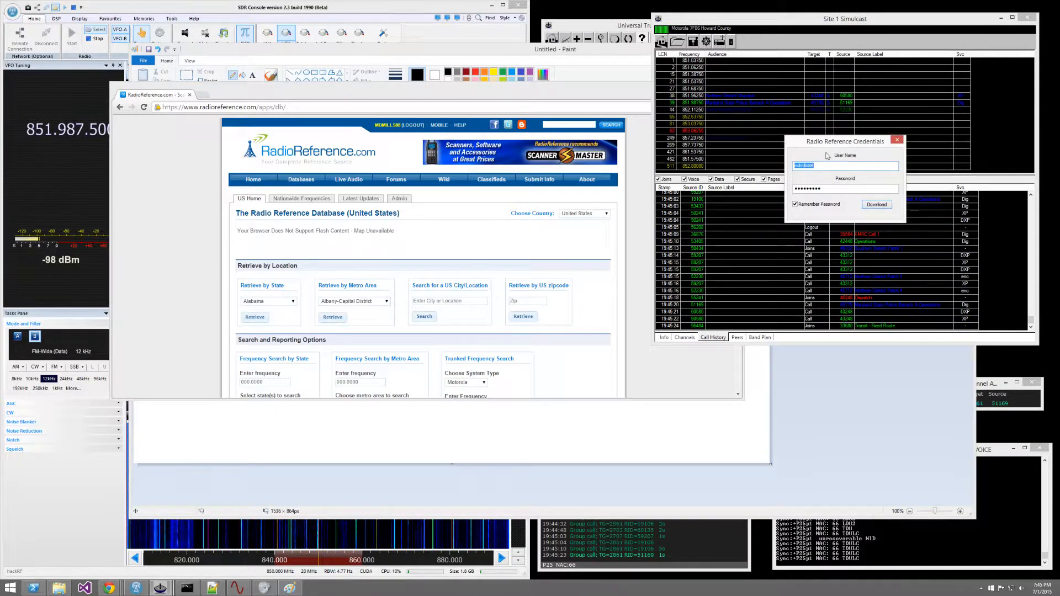
pyautogui.press('Return')
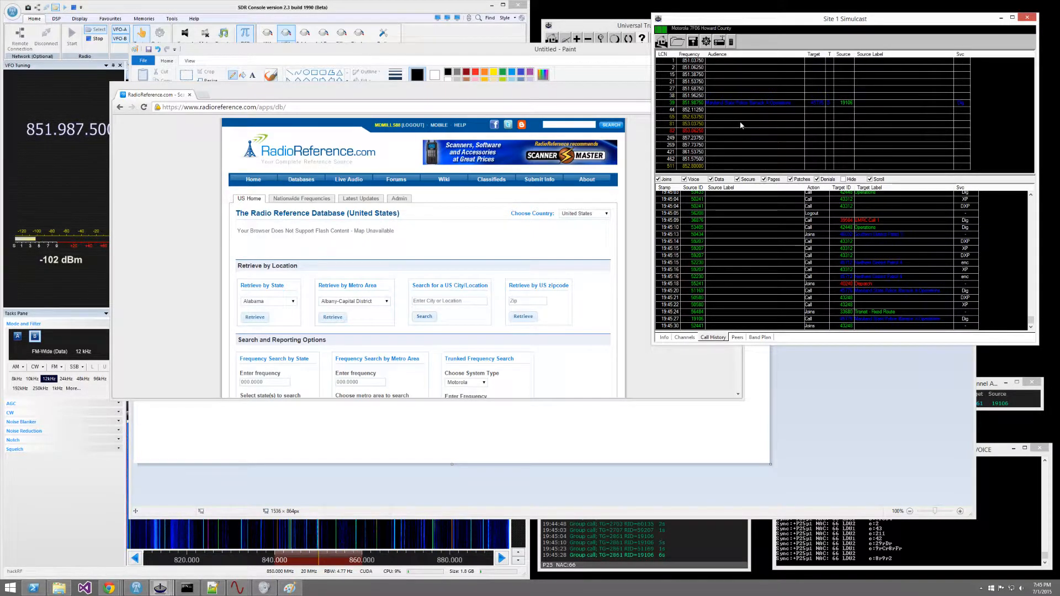
# Step: Return to the RadioReference page in the browser and retrieve the database page for the state of Maryland
pyautogui.click(430, 260)
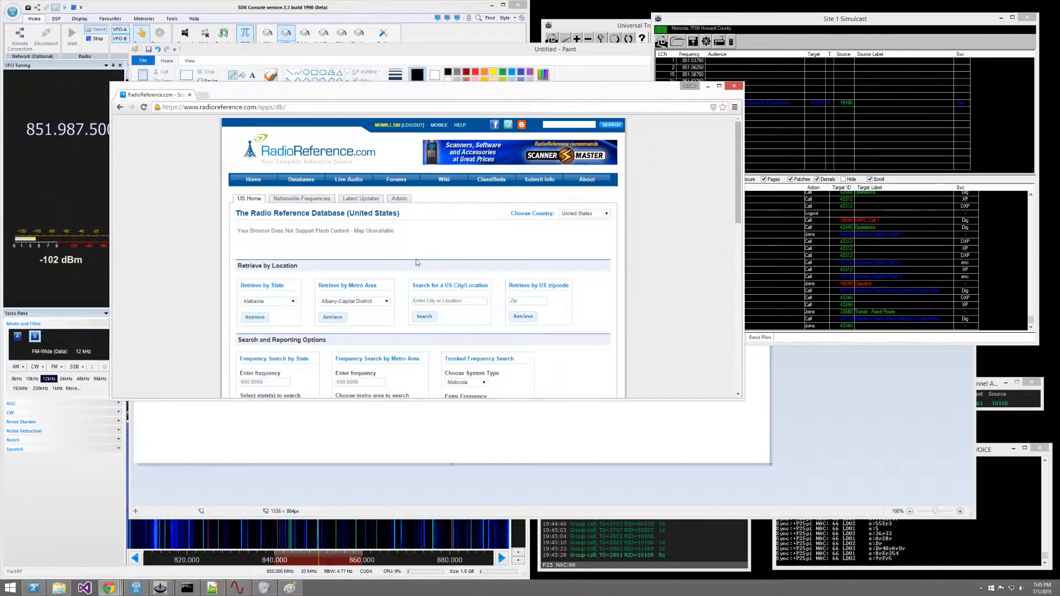
pyautogui.click(291, 302)
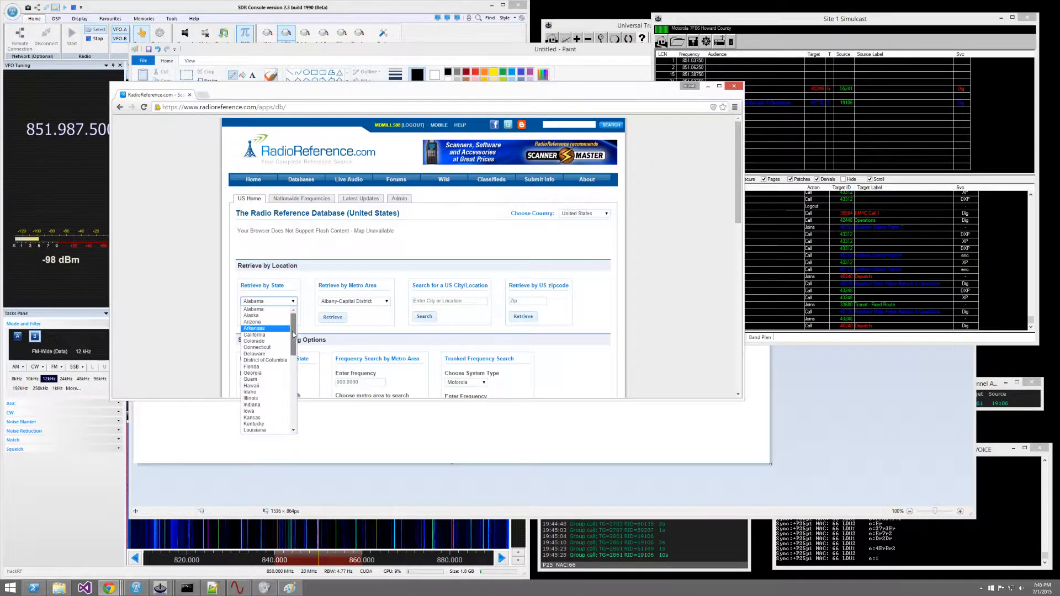
pyautogui.scroll(-3, 265, 376)
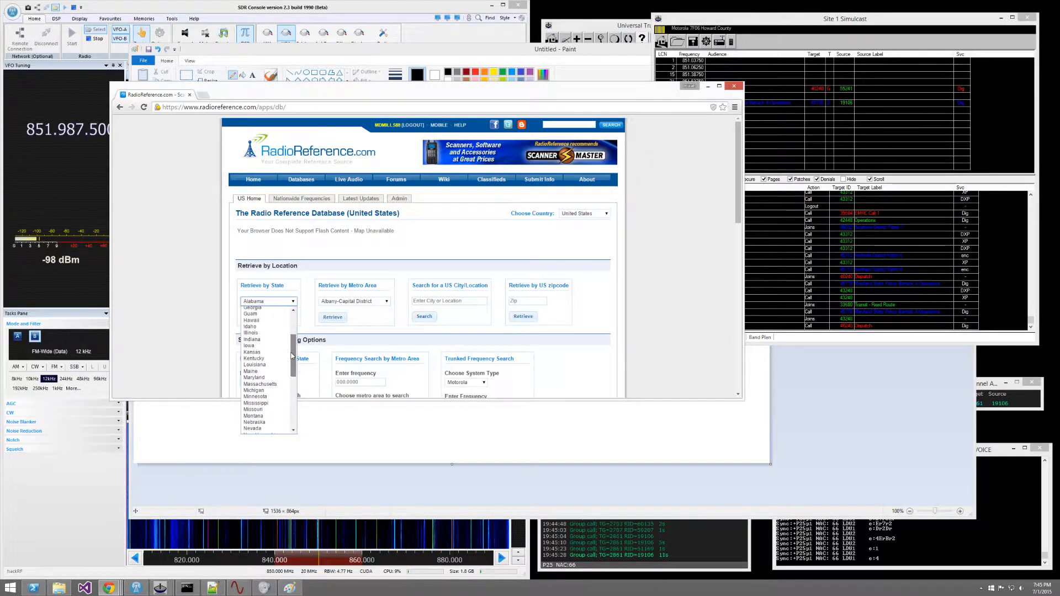
pyautogui.click(259, 378)
pyautogui.click(255, 317)
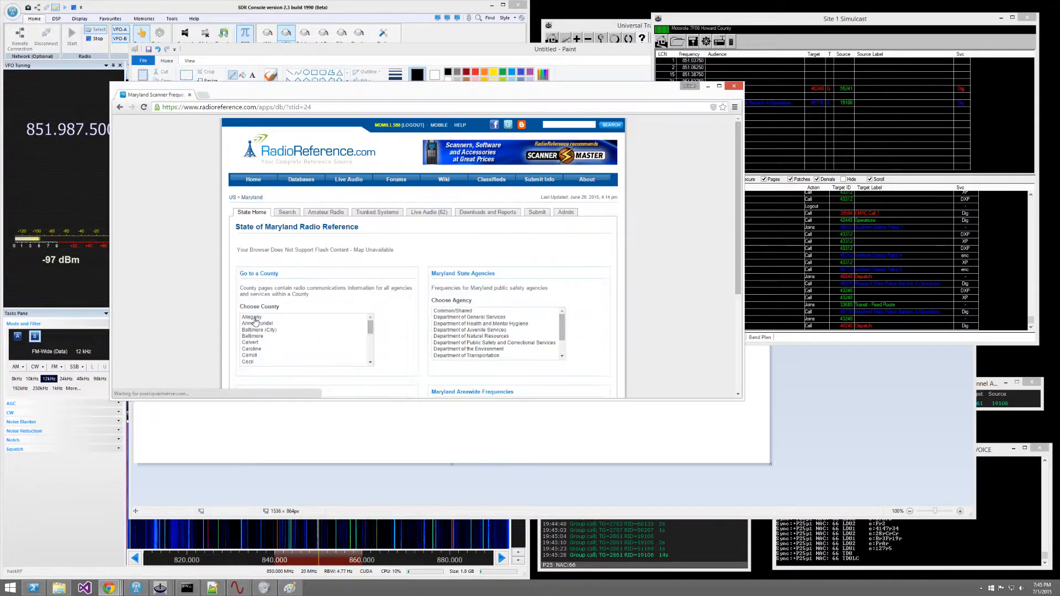
# Step: Choose Howard from the Maryland county list to open the county's radio reference page
pyautogui.moveTo(371, 327); pyautogui.dragTo(371, 345)
pyautogui.click(256, 328)
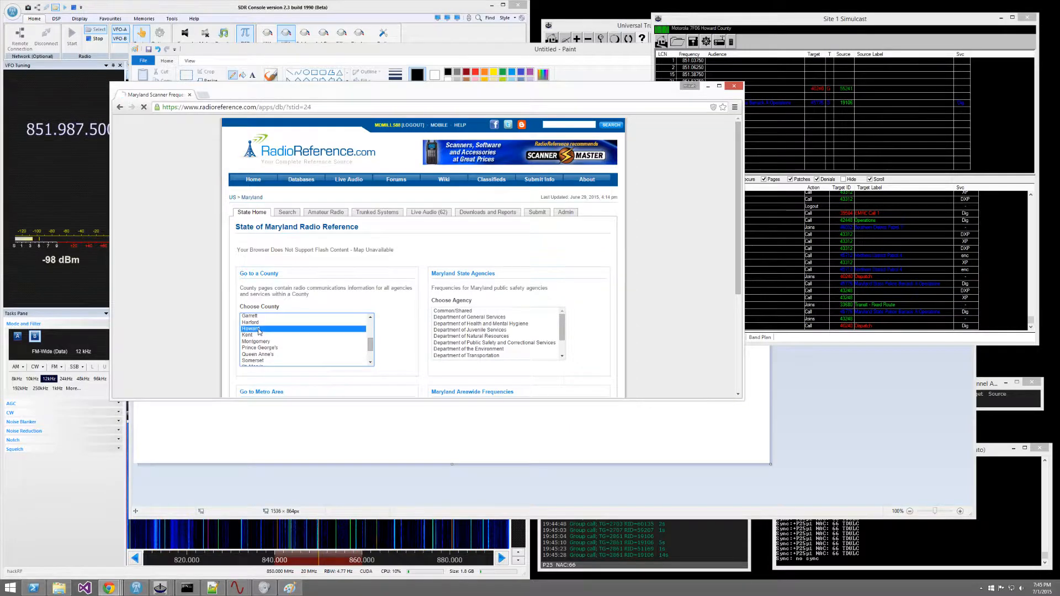
pyautogui.click(430, 265)
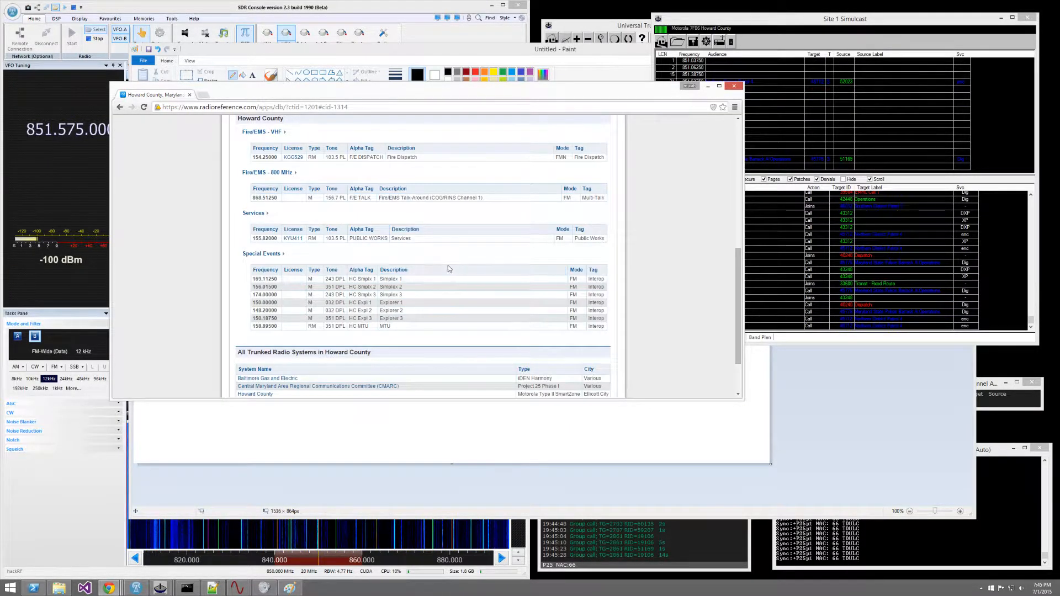
# Step: Look over the county's frequency listings and open the Howard County system among its trunked radio systems
pyautogui.scroll(2, 449, 266)
pyautogui.scroll(-2, 275, 309)
pyautogui.scroll(4, 311, 238)
pyautogui.scroll(-5, 311, 237)
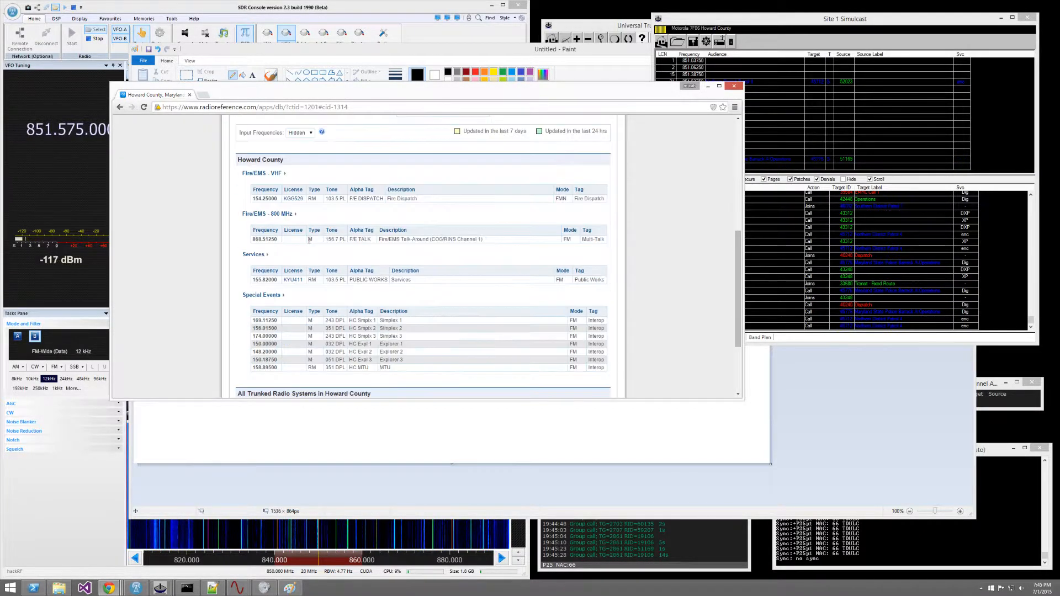
pyautogui.moveTo(250, 291); pyautogui.dragTo(371, 293)
pyautogui.click(373, 304)
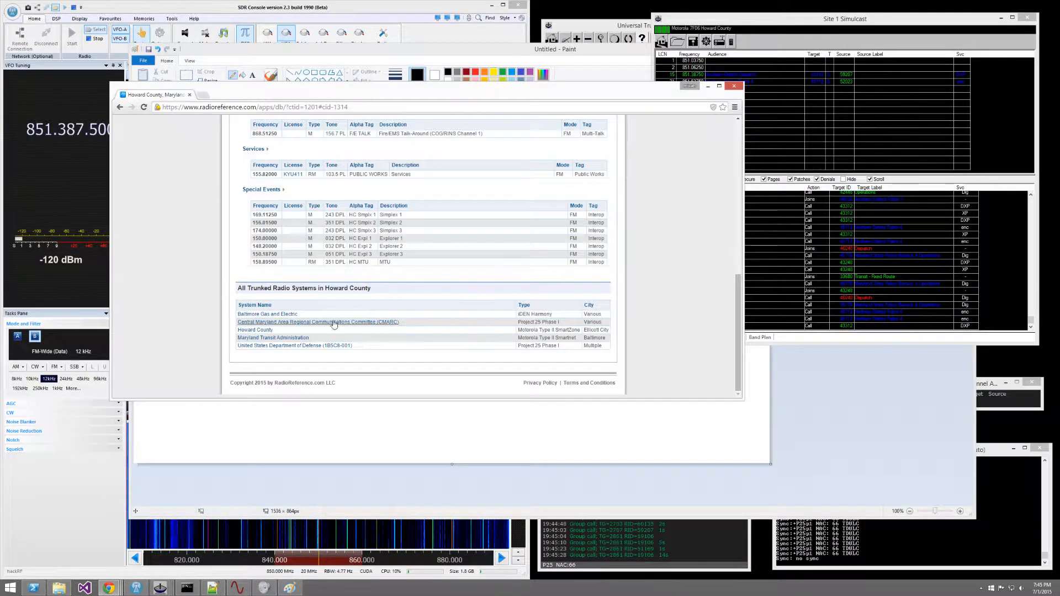
pyautogui.click(260, 330)
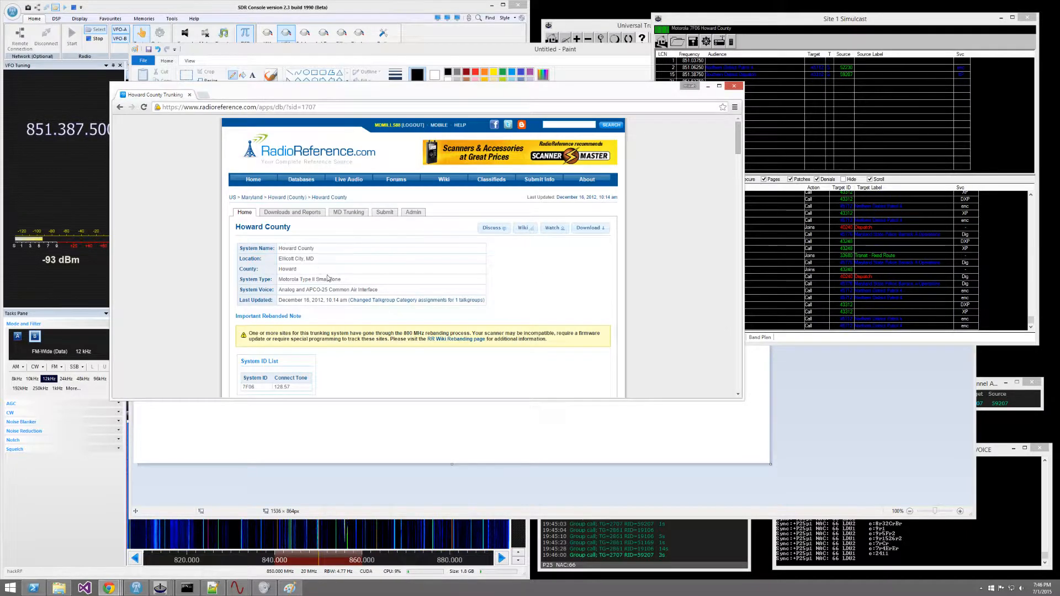
# Step: Highlight the Simulcast site's system frequencies and single out the primary control channel 853.06250c
pyautogui.scroll(-3, 434, 292)
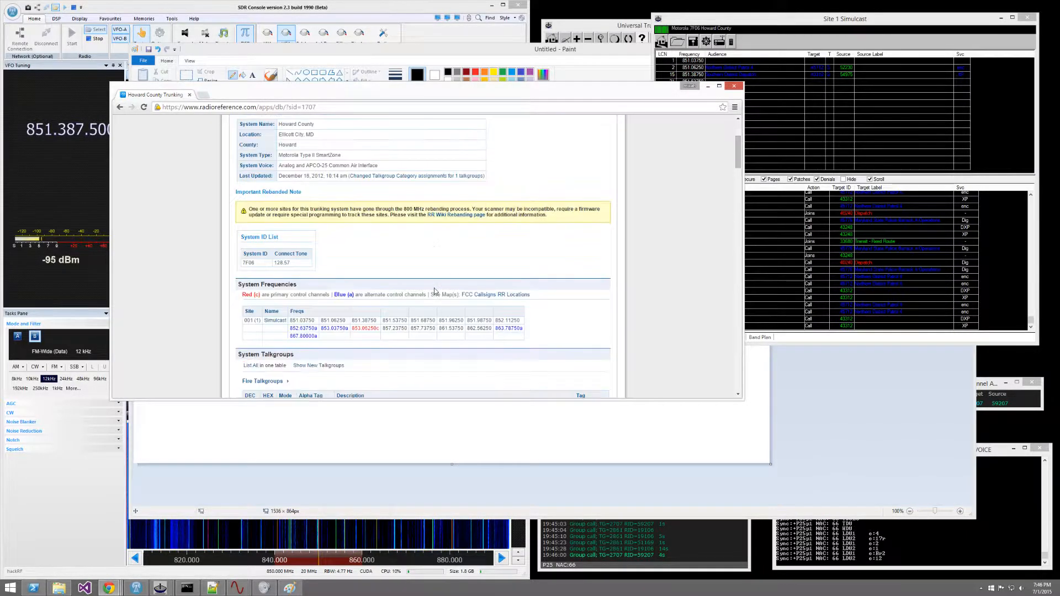
pyautogui.moveTo(291, 319); pyautogui.dragTo(352, 328)
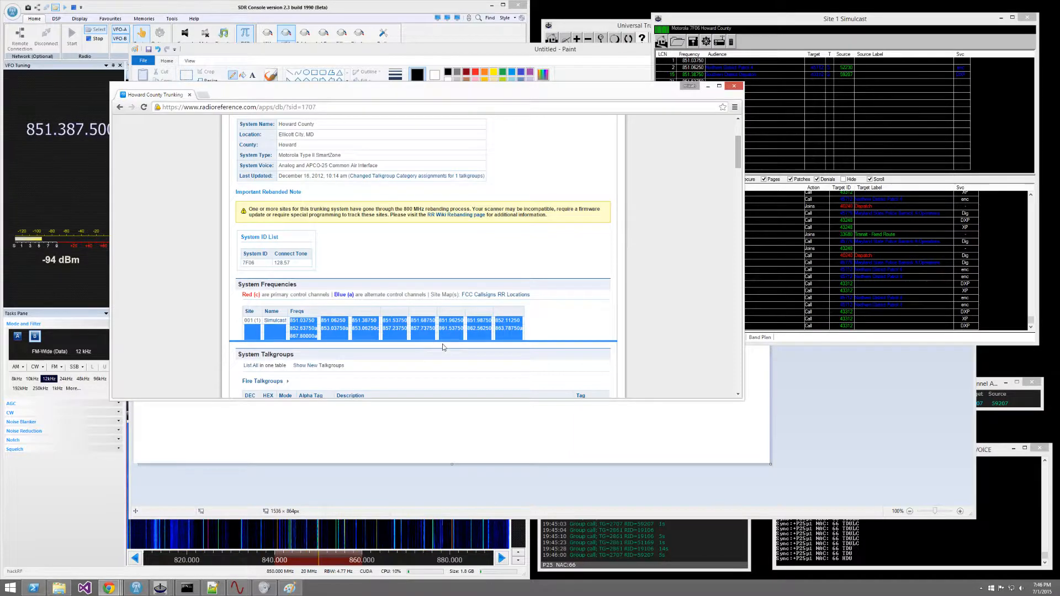
pyautogui.click(353, 328)
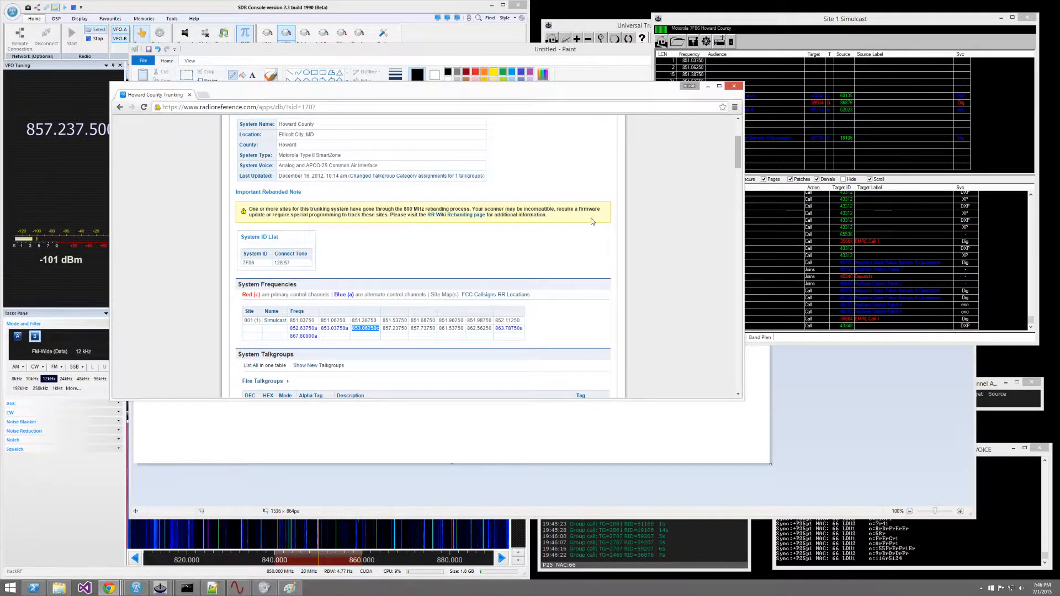
# Step: Examine the Howard County system's talkgroup tables, including the fire, law enforcement and public works groups
pyautogui.scroll(3, 553, 264)
pyautogui.scroll(-3, 552, 263)
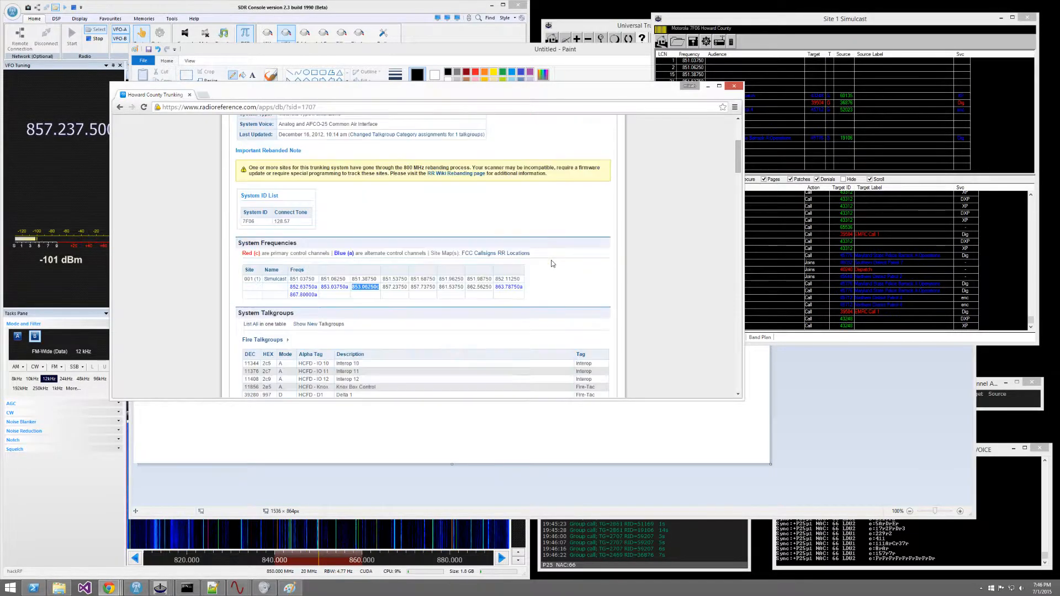
pyautogui.scroll(-15, 552, 264)
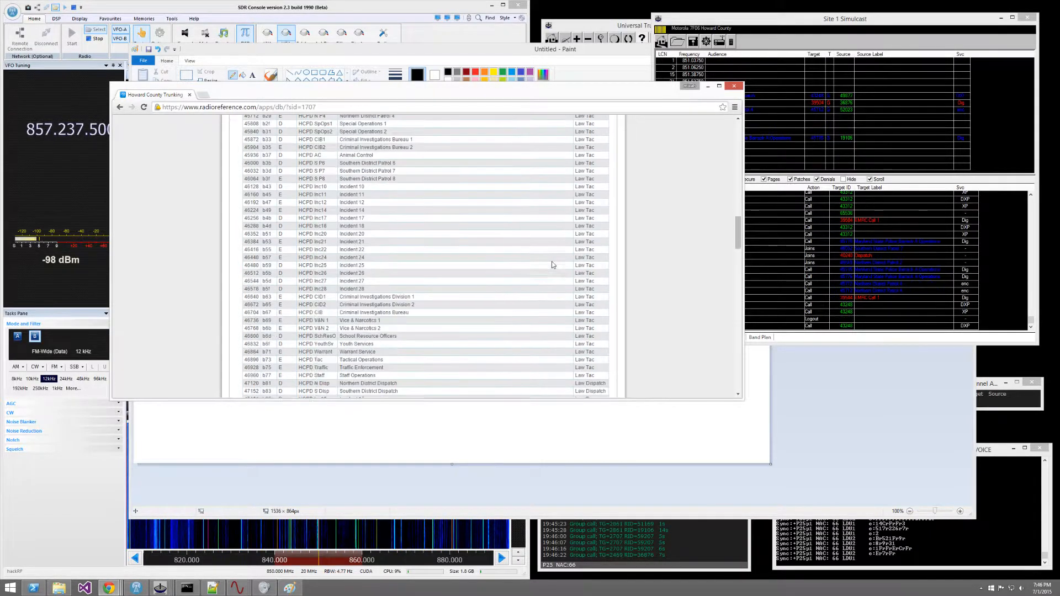
pyautogui.scroll(-15, 553, 269)
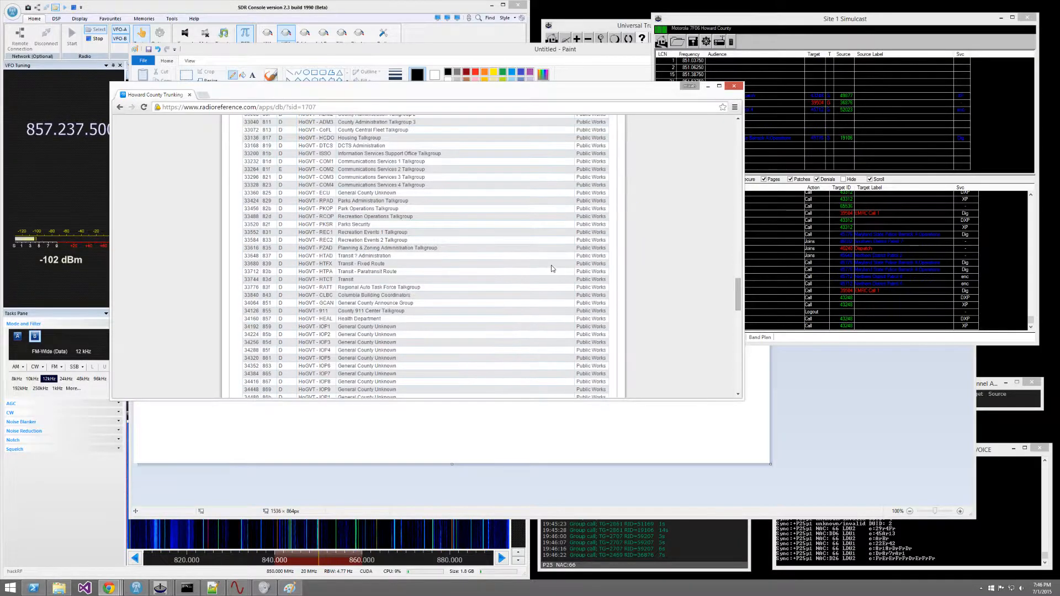
pyautogui.scroll(5, 552, 268)
pyautogui.scroll(-1, 552, 269)
pyautogui.scroll(1, 552, 268)
pyautogui.scroll(-3, 552, 269)
pyautogui.scroll(20, 552, 268)
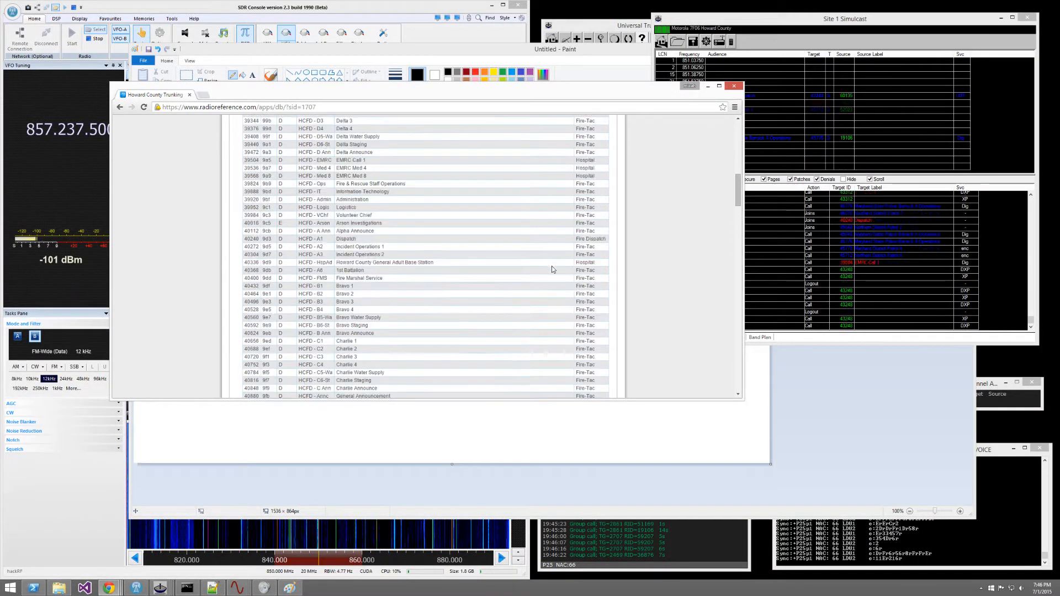
pyautogui.scroll(1, 553, 269)
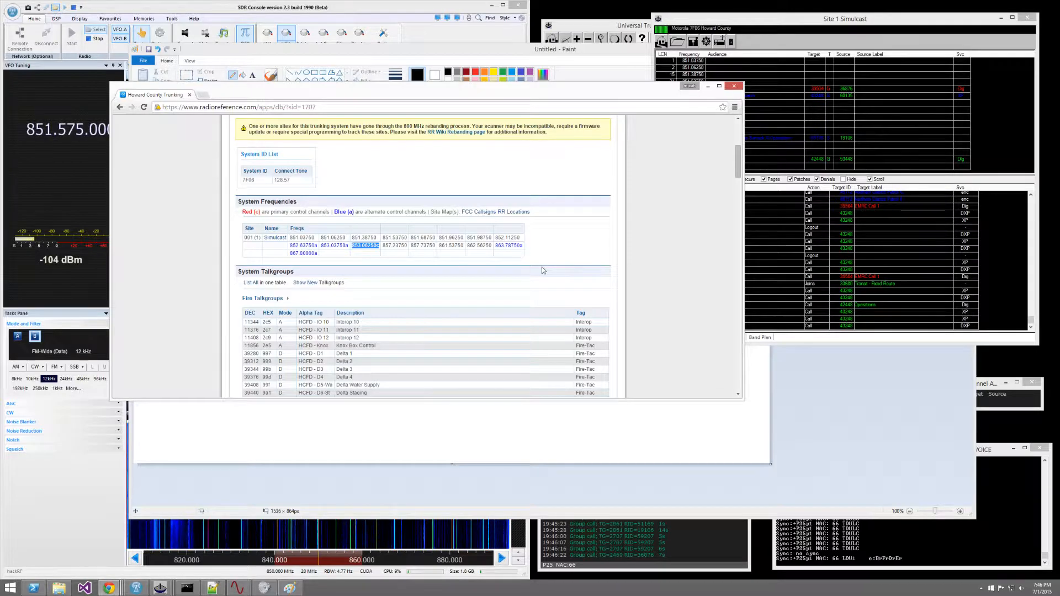
pyautogui.scroll(4, 542, 270)
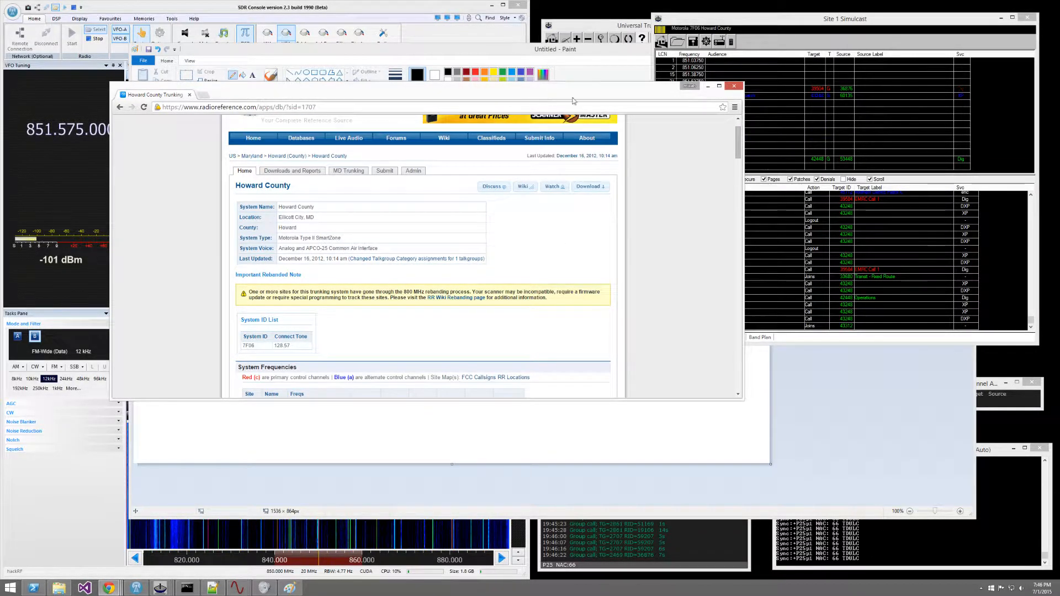
# Step: Minimize the RadioReference browser window and the Paint sketch of the trunked channels
pyautogui.click(708, 85)
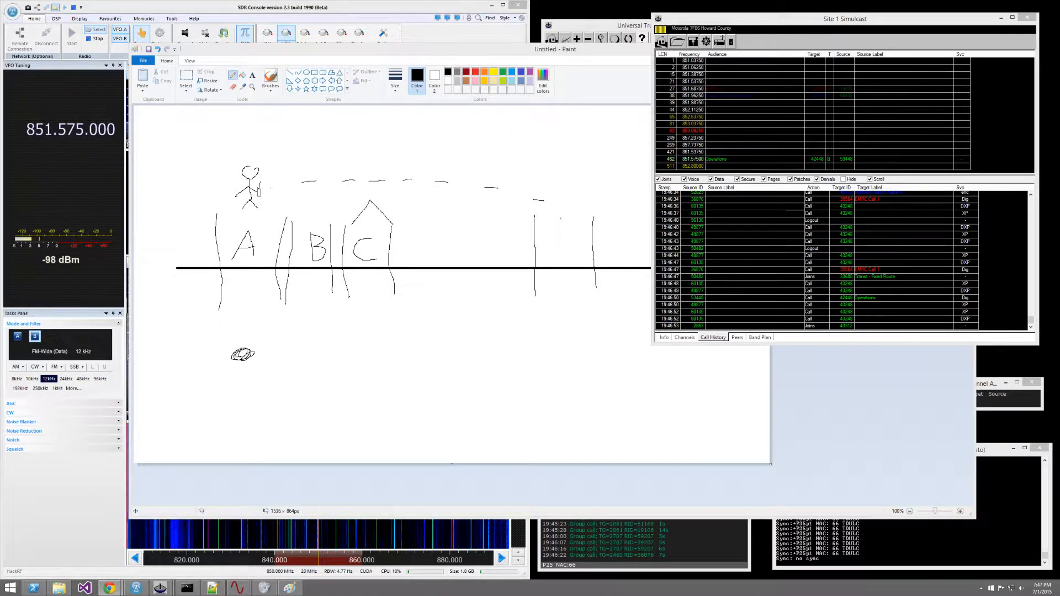
pyautogui.click(599, 55)
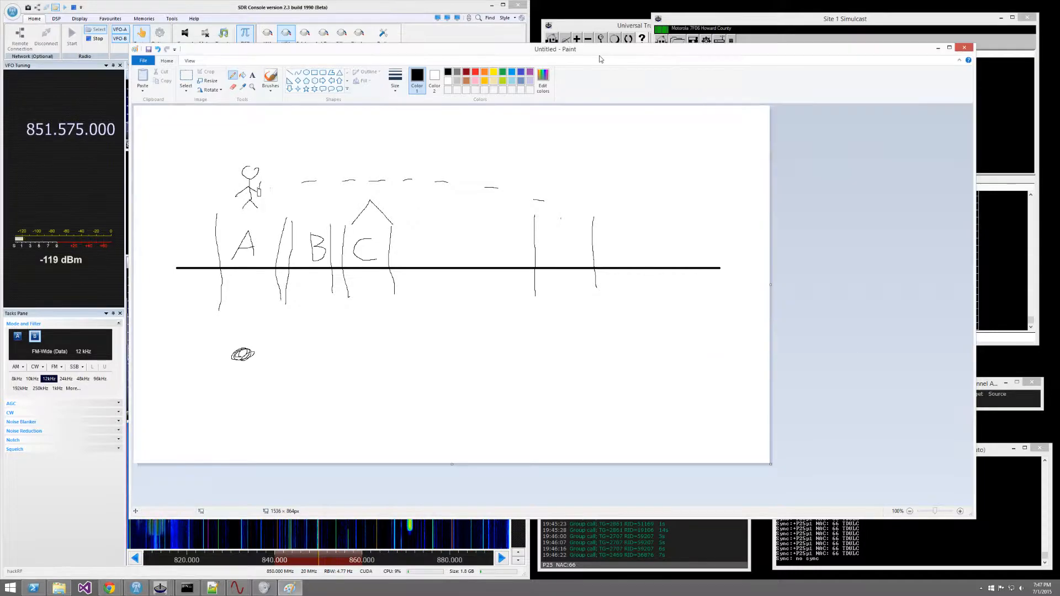
pyautogui.click(937, 51)
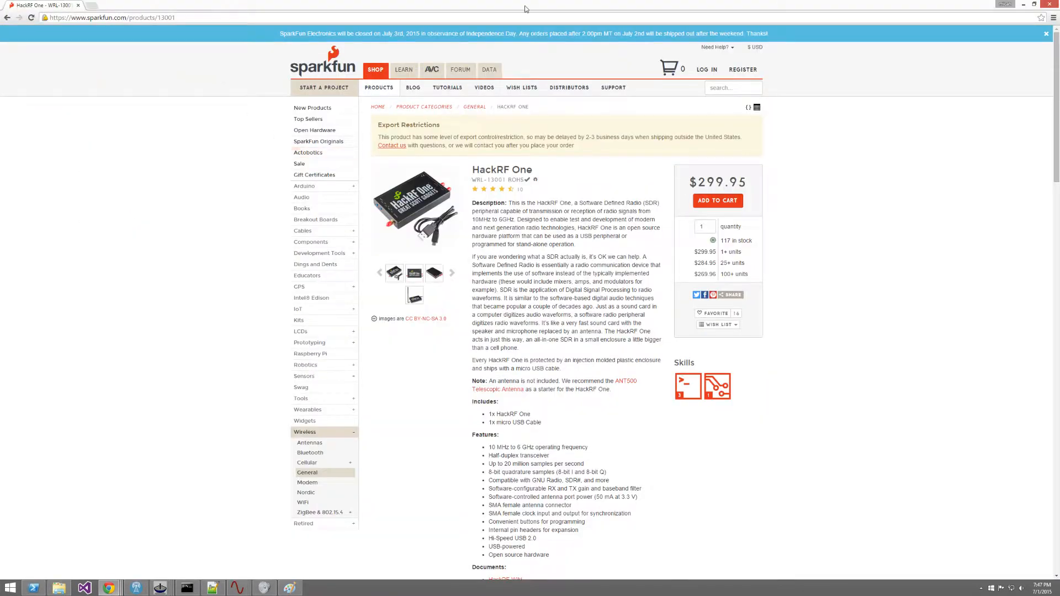
# Step: Look over SparkFun's HackRF One product page in a reduced browser window, including its description and price
pyautogui.doubleClick(526, 8)
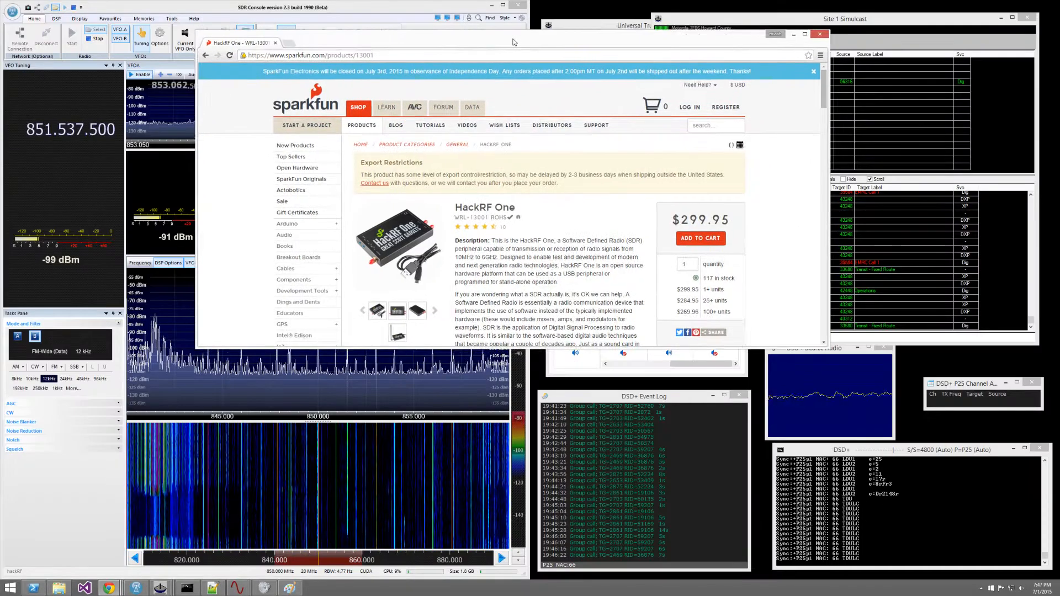
pyautogui.moveTo(818, 142); pyautogui.dragTo(816, 164)
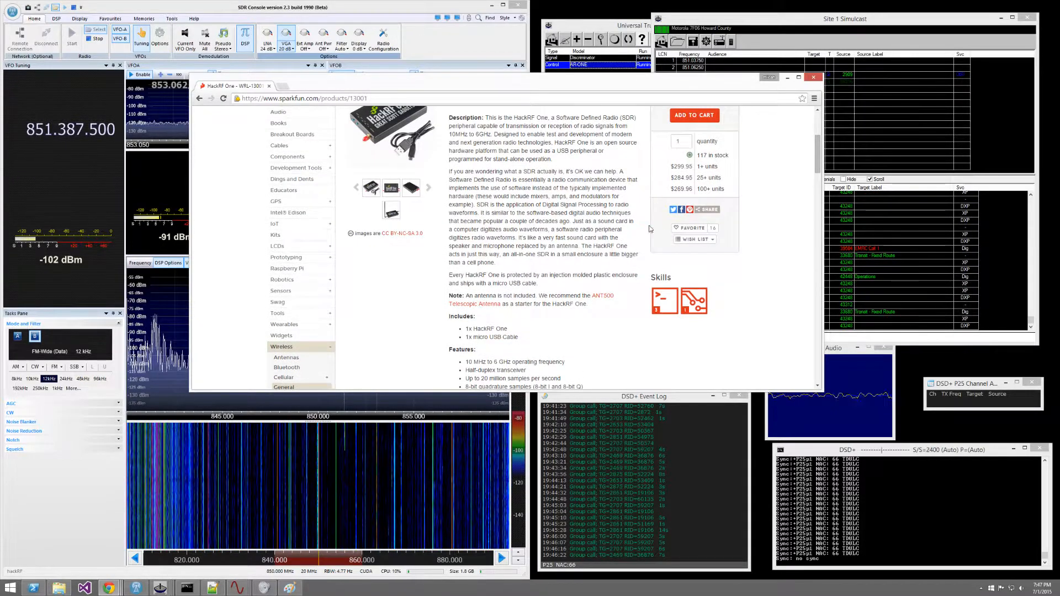
pyautogui.scroll(-3, 589, 232)
pyautogui.scroll(5, 589, 232)
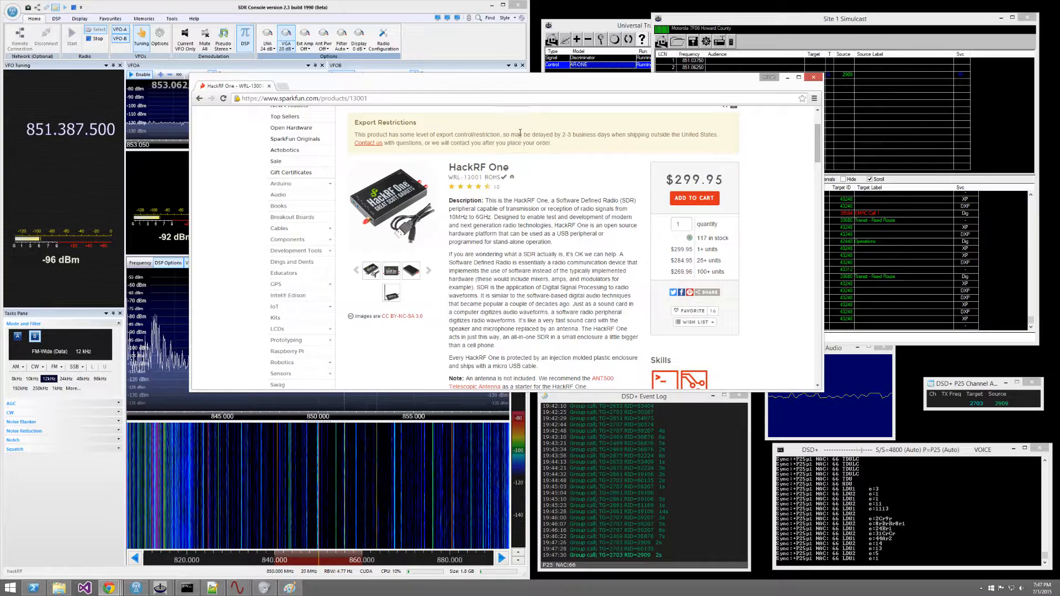
pyautogui.moveTo(512, 86); pyautogui.dragTo(512, 97)
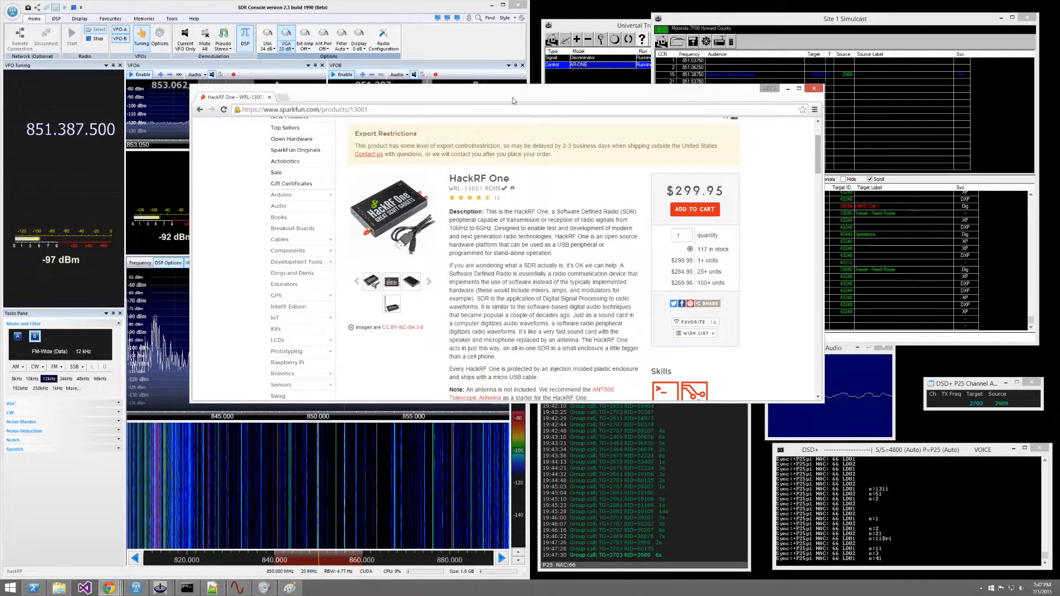
pyautogui.moveTo(512, 101); pyautogui.dragTo(514, 109)
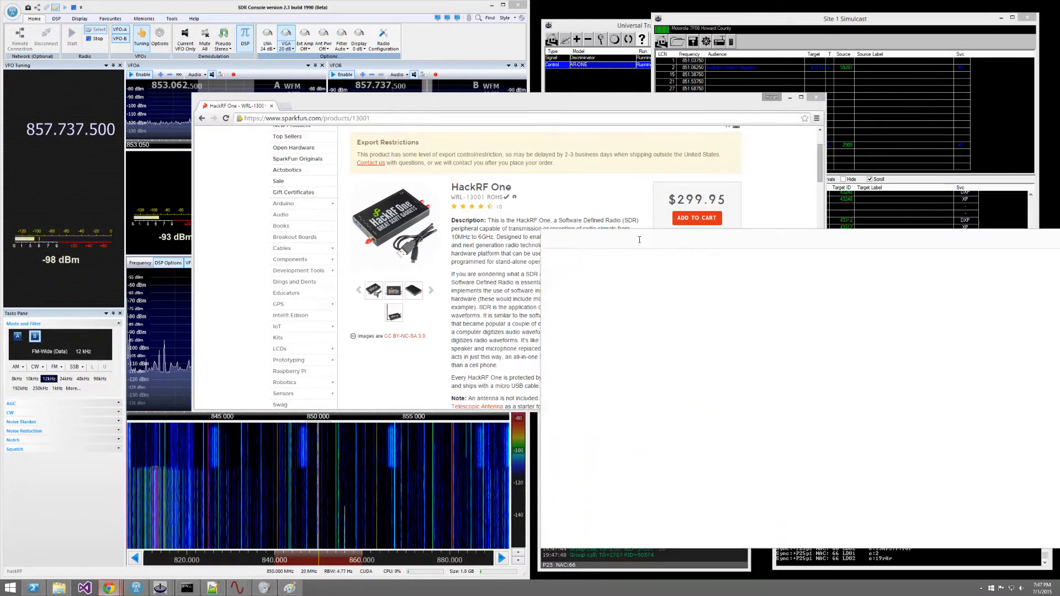
# Step: Highlight RTL2832U in the title of the eBay USB DVB-T tuner listing and enlarge SparkFun's HackRF One photo
pyautogui.click(329, 105)
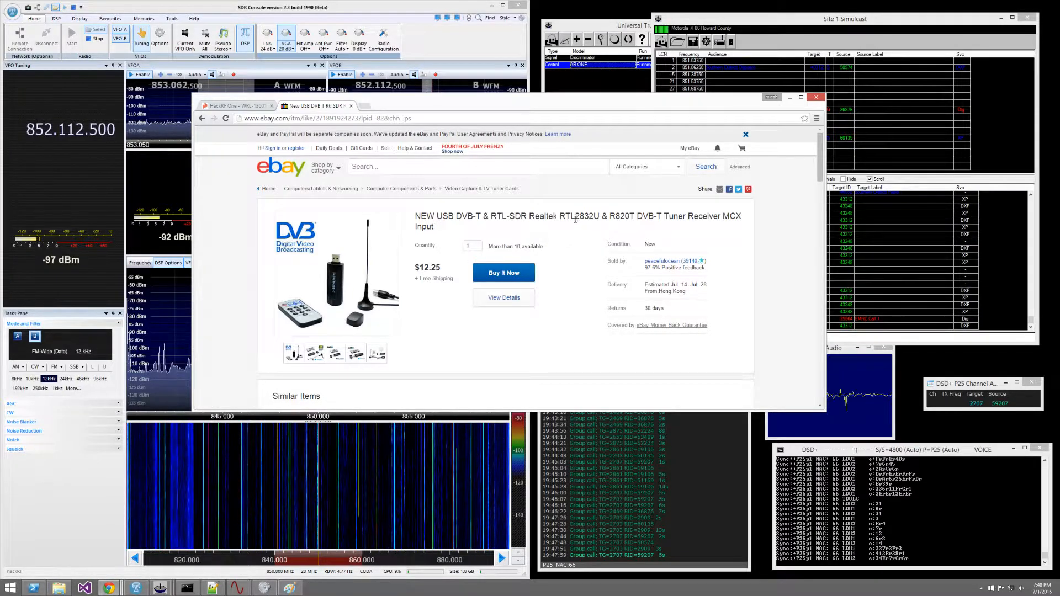
pyautogui.moveTo(561, 216); pyautogui.dragTo(602, 216)
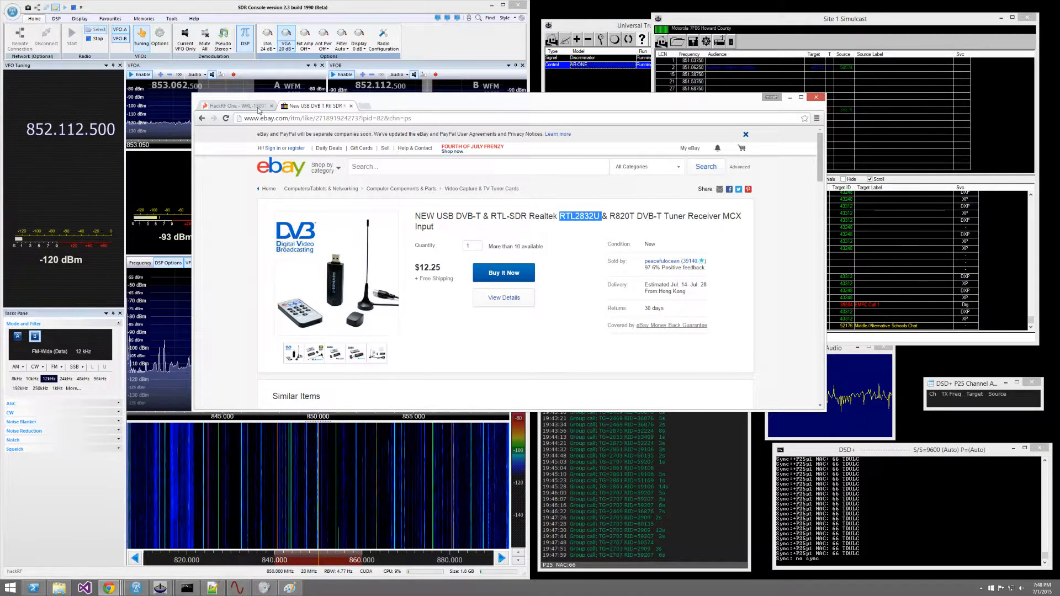
pyautogui.hotkey('ctrl', 'shift', 'Tab')
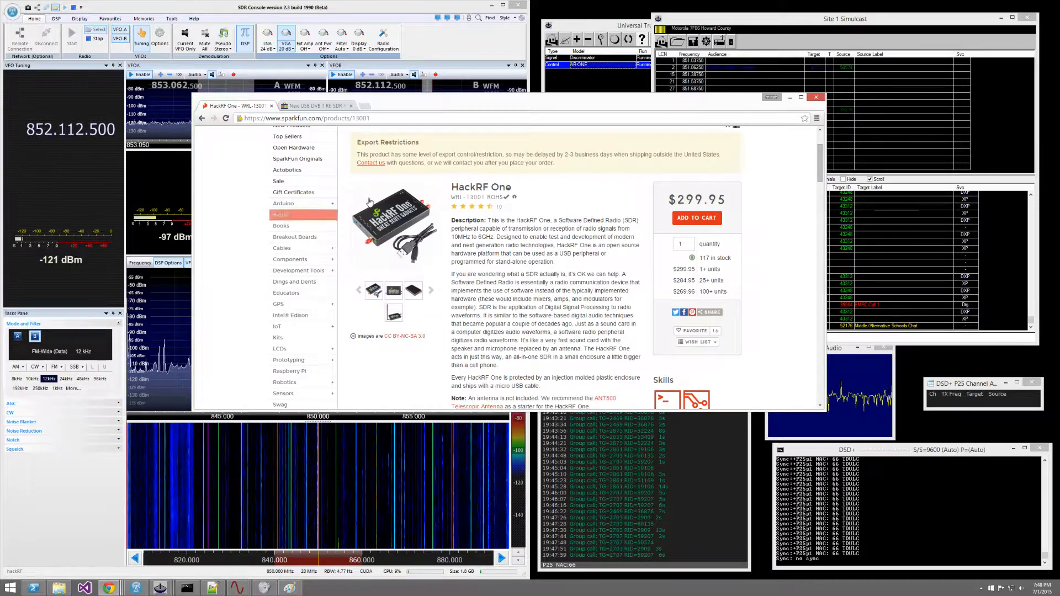
pyautogui.click(407, 239)
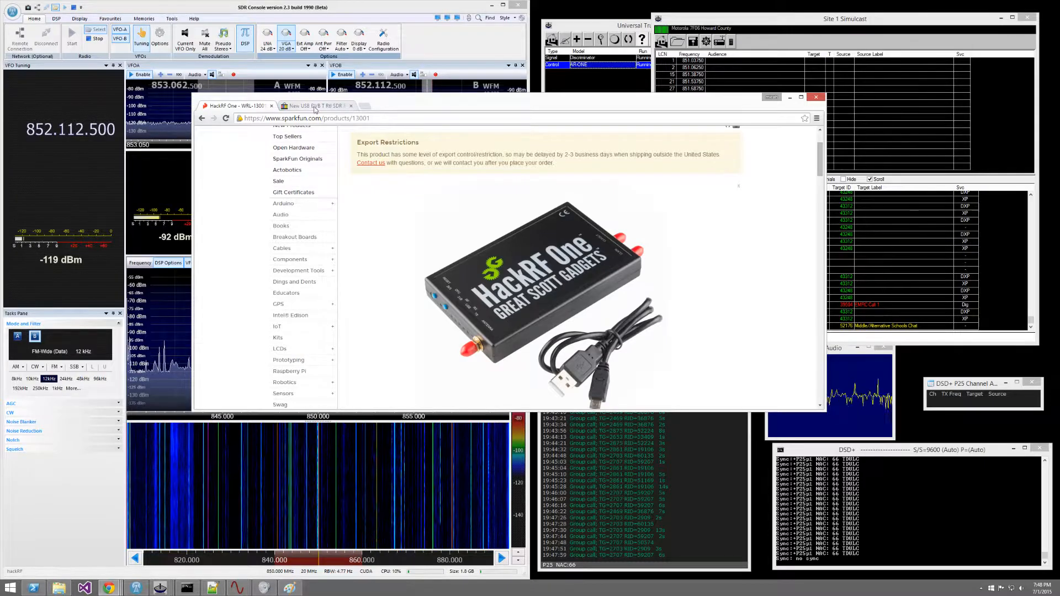
# Step: Highlight the eBay tuner's $12.25 price and examine the enlarged HackRF One photo for comparison
pyautogui.click(316, 107)
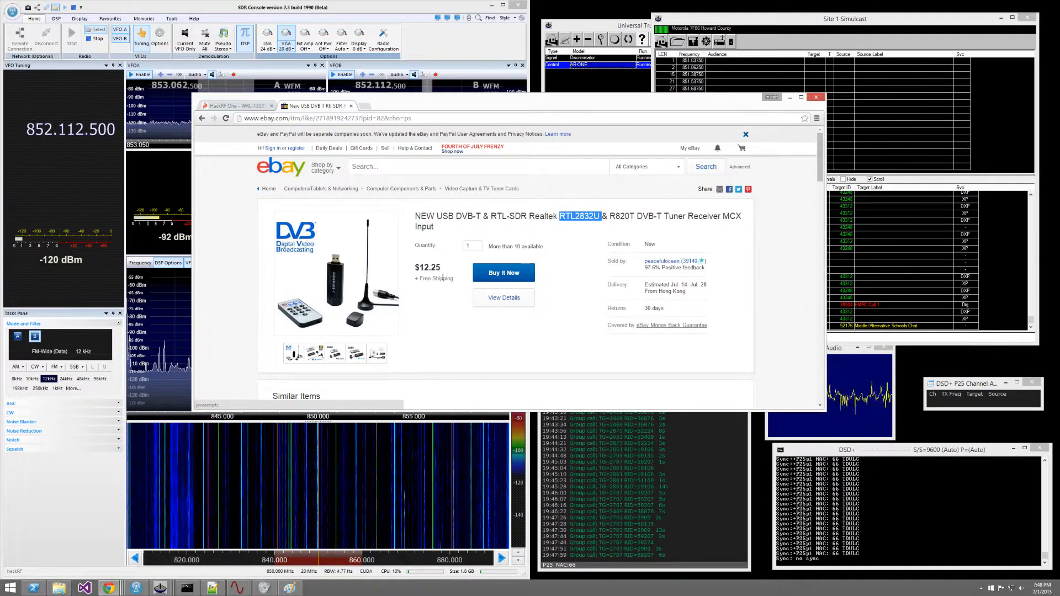
pyautogui.click(417, 268)
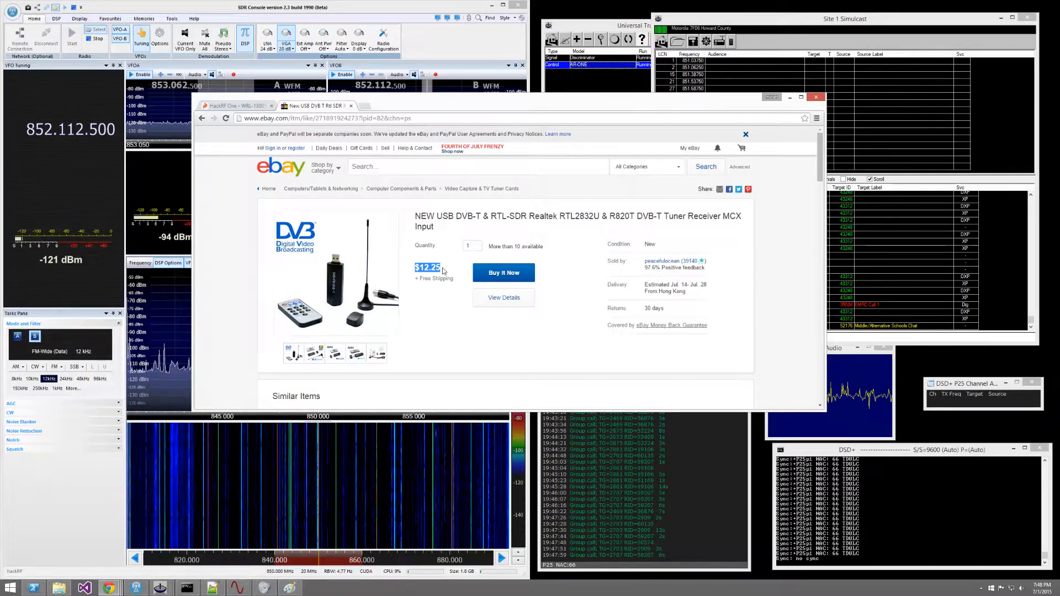
pyautogui.click(245, 108)
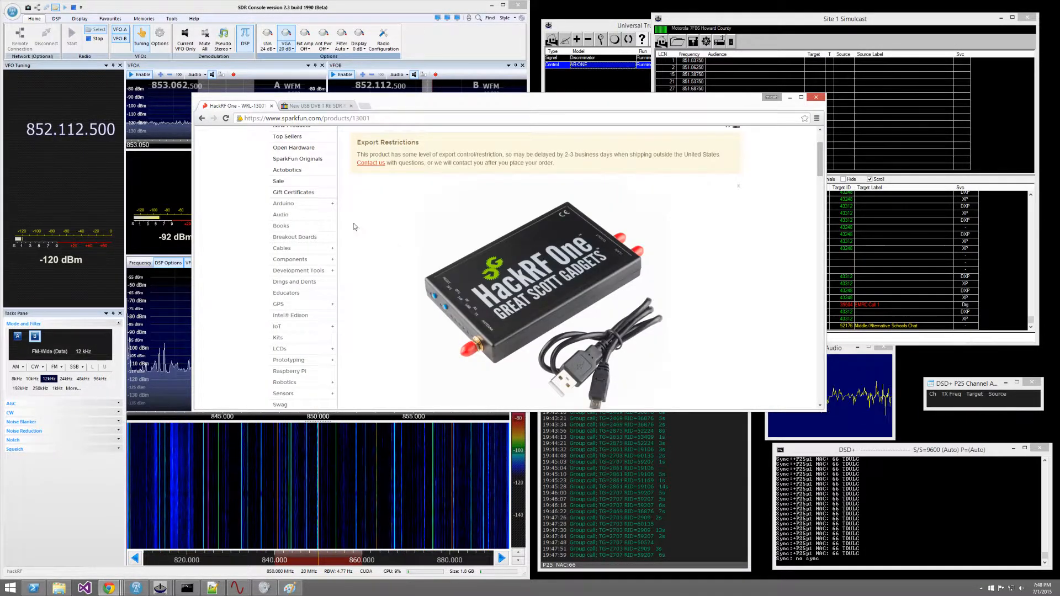
pyautogui.scroll(-1, 430, 253)
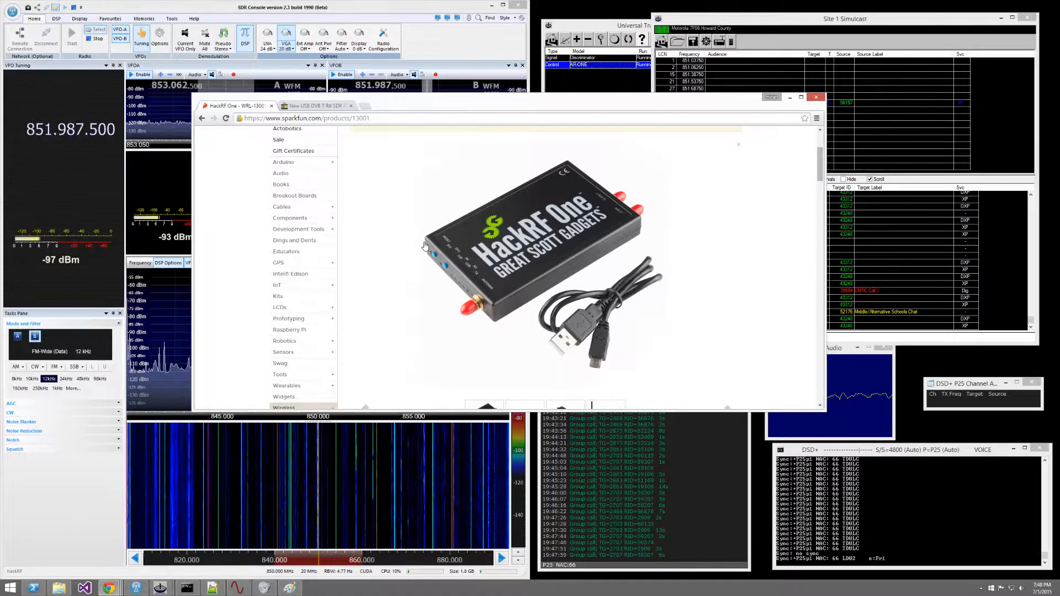
pyautogui.scroll(3, 390, 205)
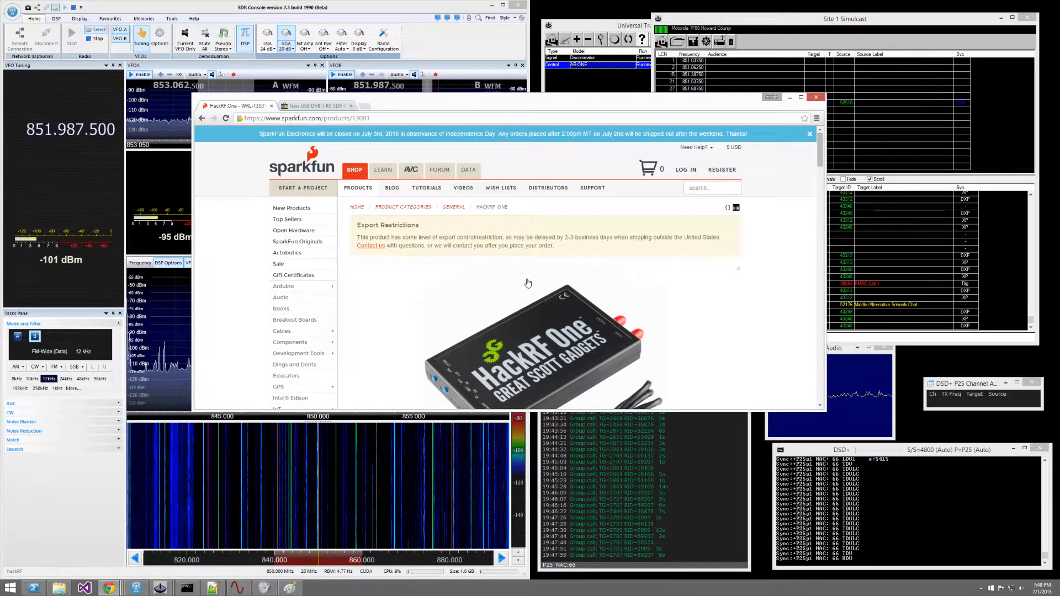
pyautogui.scroll(-1, 528, 284)
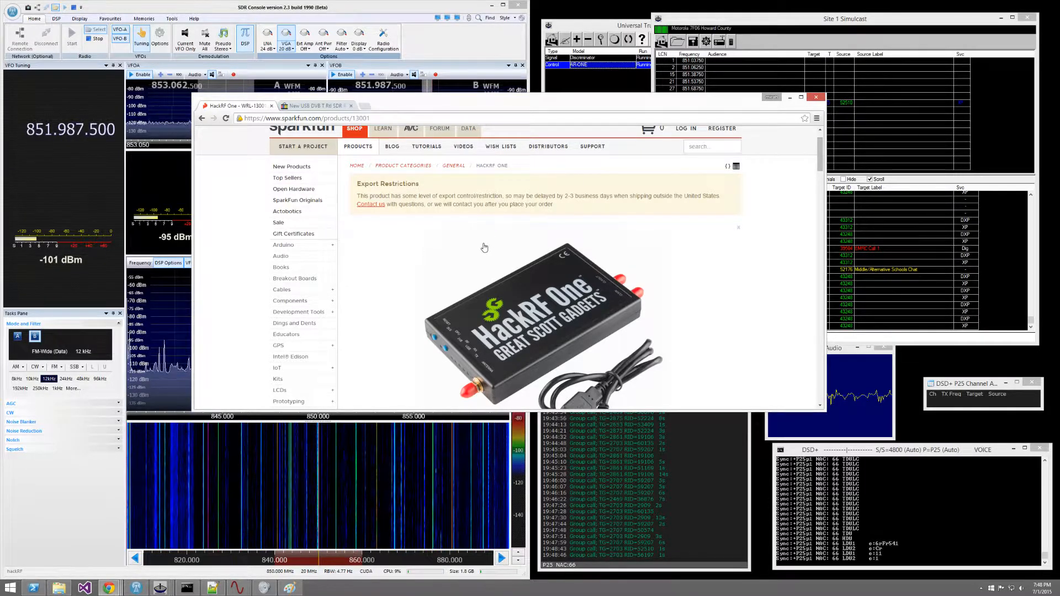
pyautogui.scroll(-1, 486, 254)
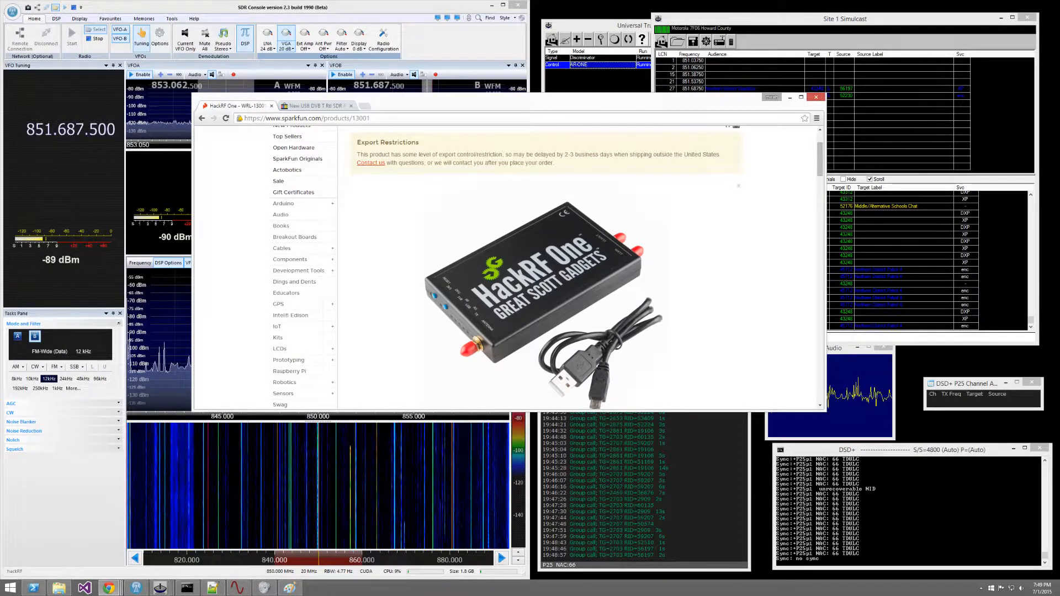
# Step: View the Amazon pages for the Superbat 5dbi antenna and the Proxicast magnetic antenna base, inspecting the base's photos
pyautogui.moveTo(738, 185); pyautogui.dragTo(387, 105)
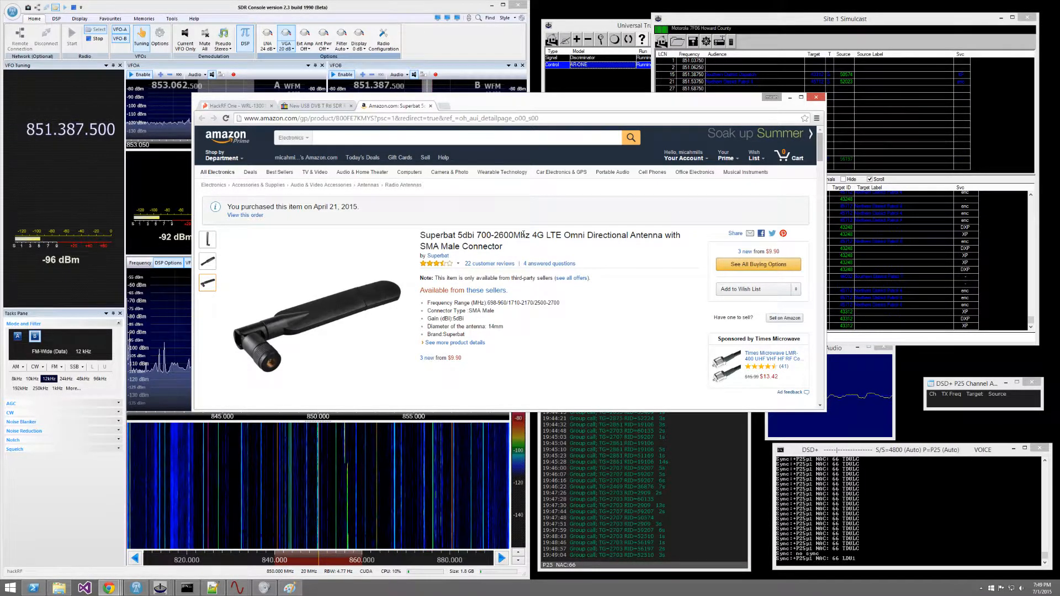
pyautogui.moveTo(1059, 293); pyautogui.dragTo(413, 129)
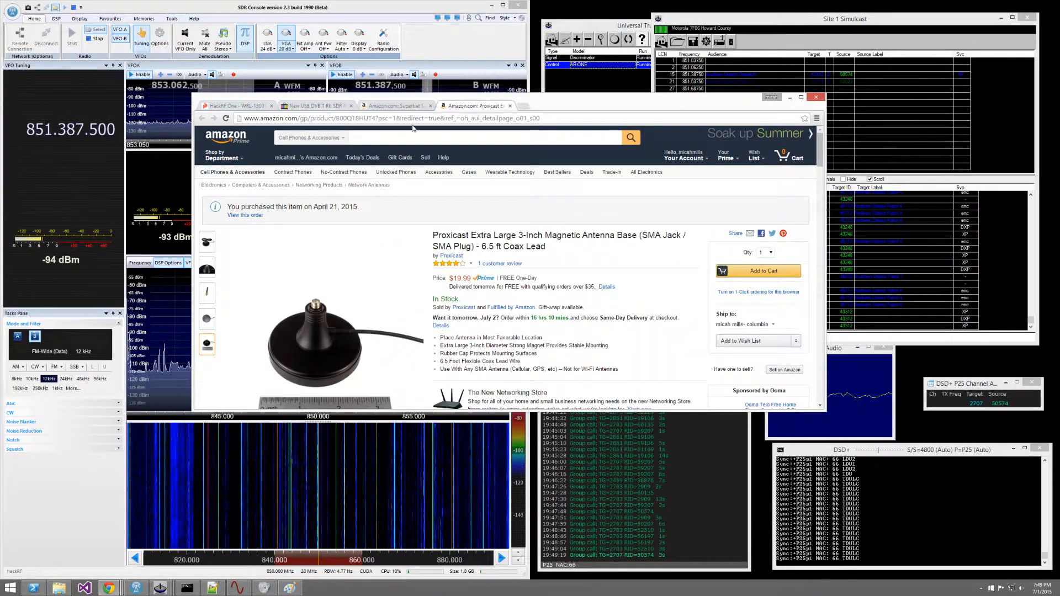
pyautogui.moveTo(325, 330)
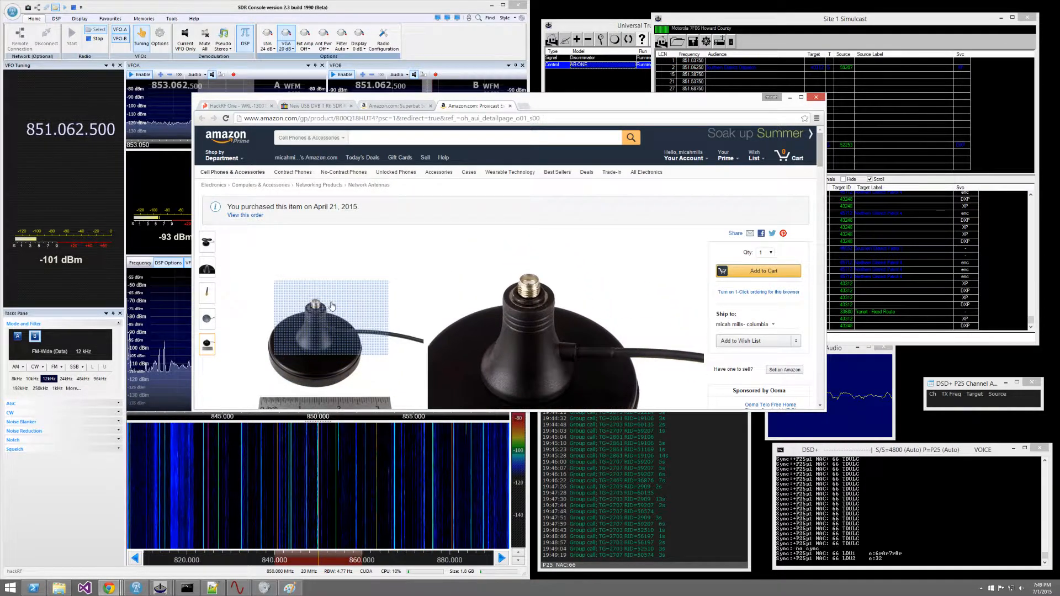
pyautogui.moveTo(207, 243)
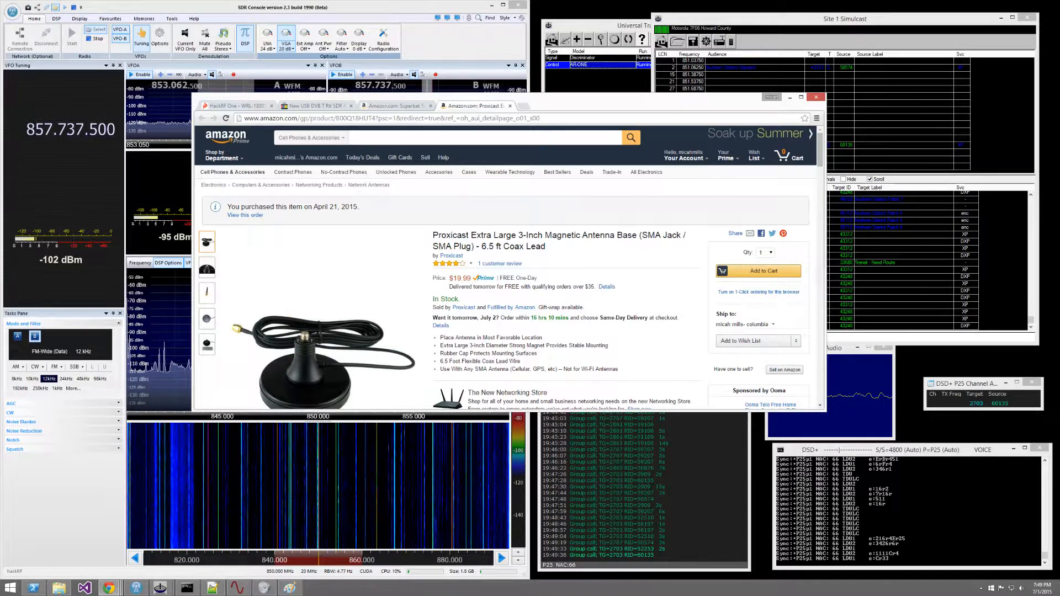
# Step: View the Nagoya NA-771 antenna page on Amazon in a taller browser window, and minimize the browser
pyautogui.hotkey('ctrl', 'shift', 't')
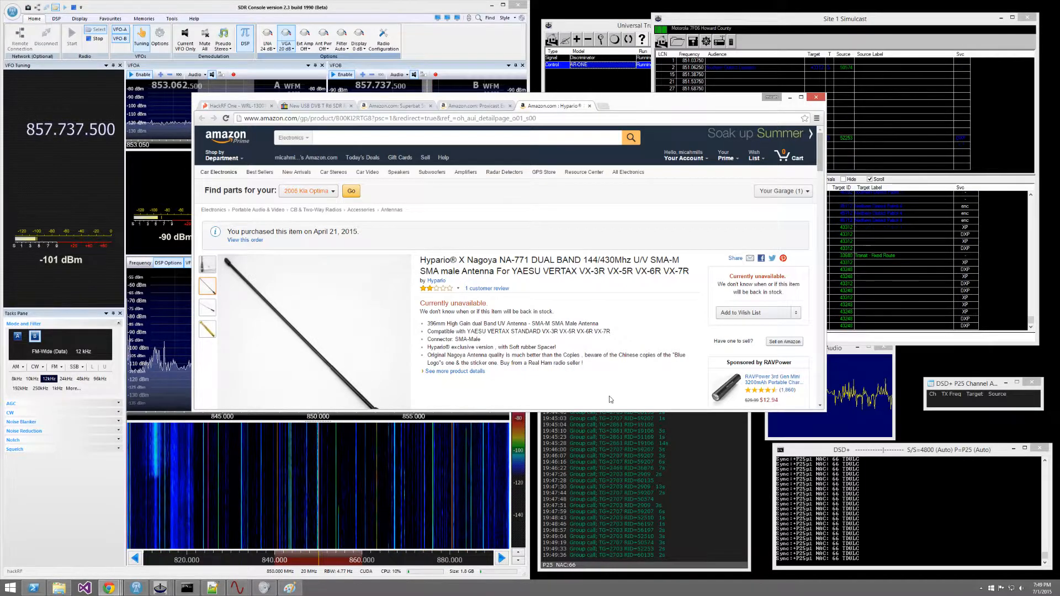
pyautogui.moveTo(608, 411); pyautogui.dragTo(608, 591)
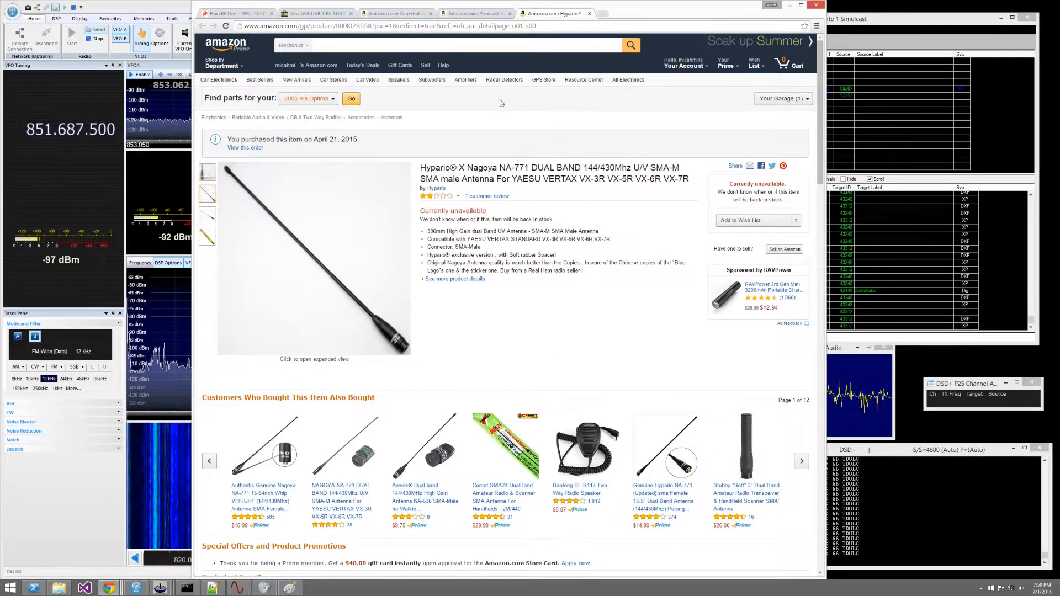
pyautogui.click(790, 5)
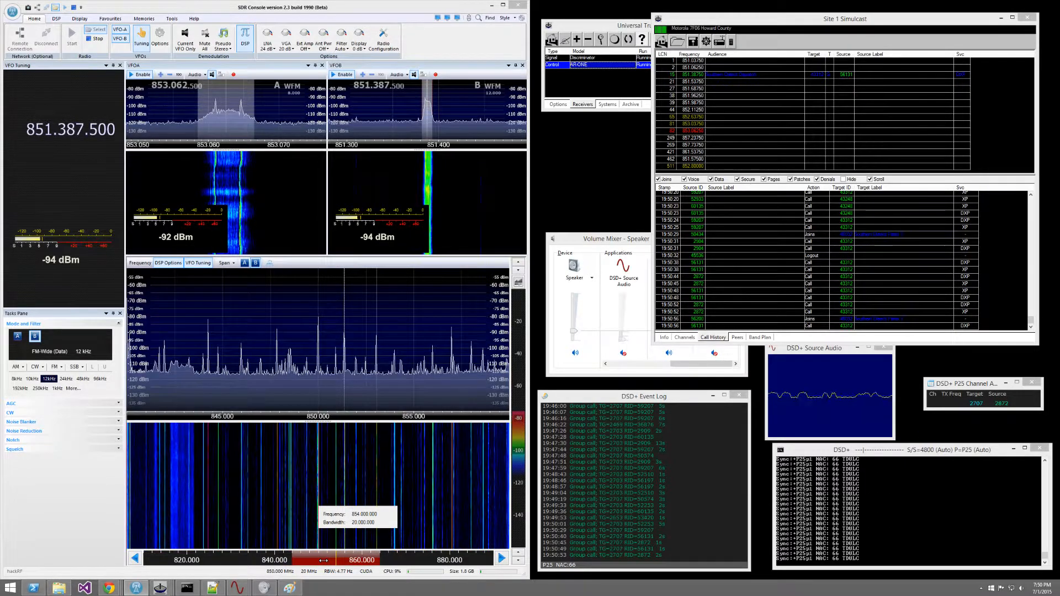
# Step: Shift SDR Console's center frequency to 854.000 MHz and stop the radio
pyautogui.click(324, 560)
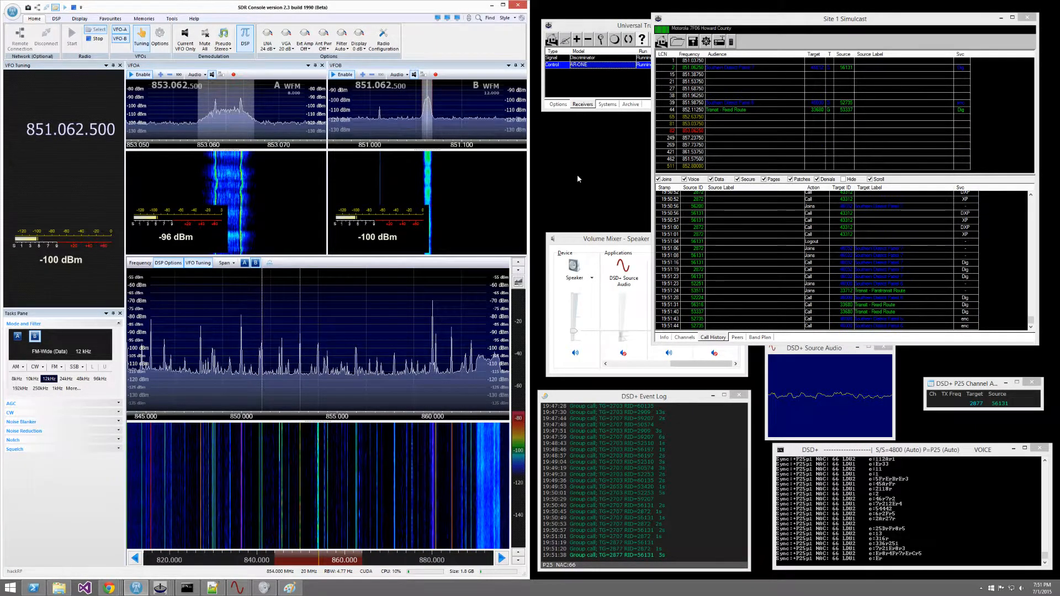
pyautogui.click(95, 38)
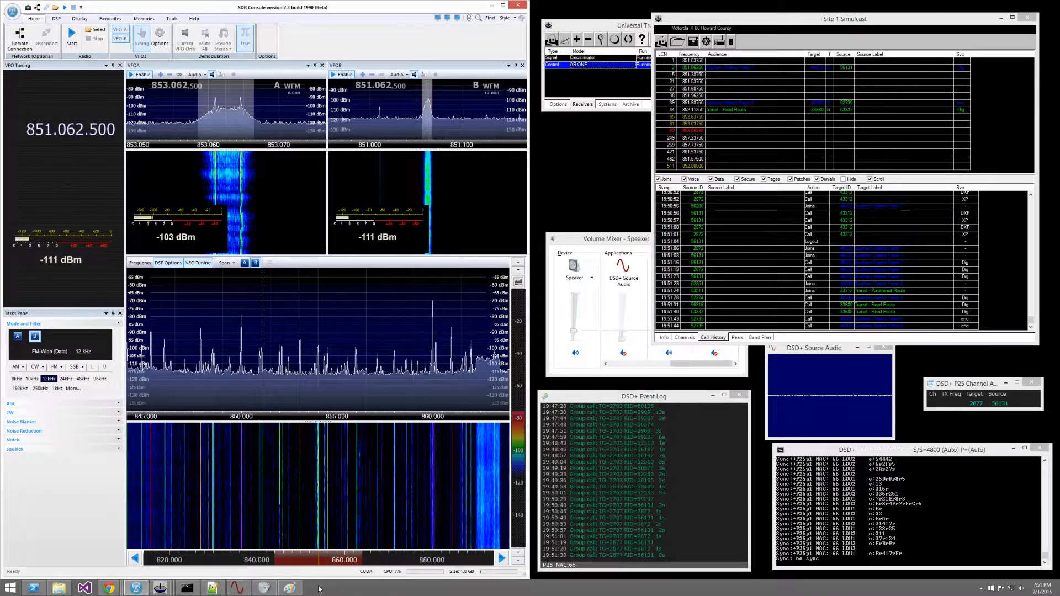
# Step: Switch to Paint and start a new blank picture, discarding the existing sketch without saving
pyautogui.click(290, 588)
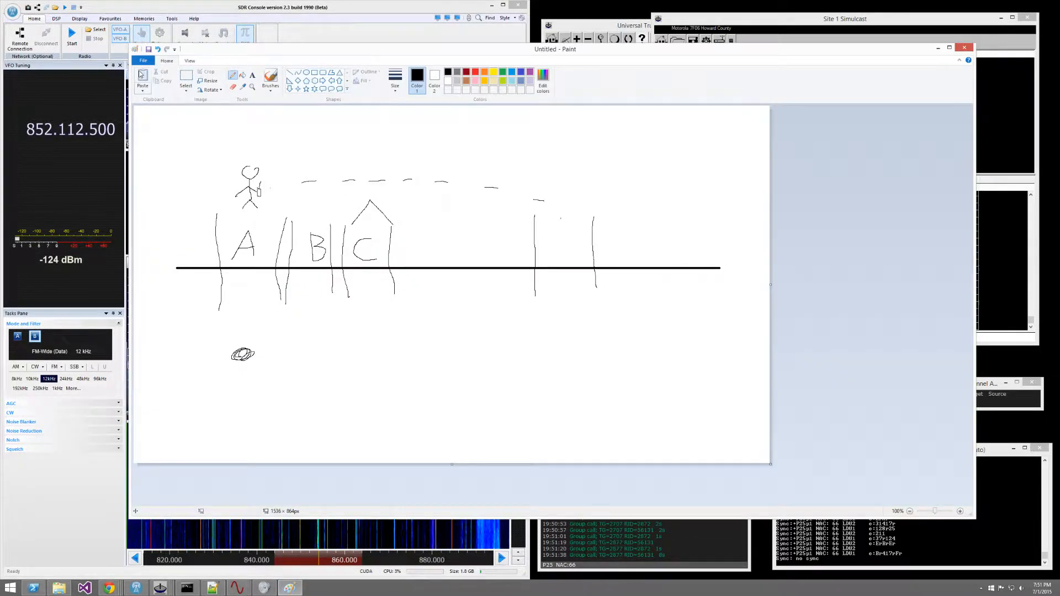
pyautogui.click(144, 61)
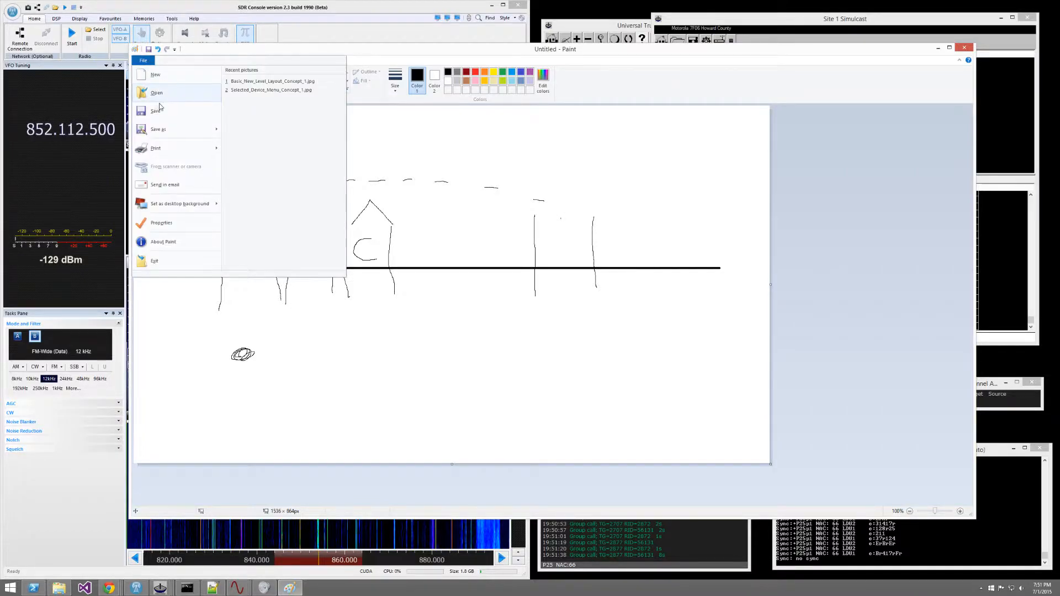
pyautogui.click(295, 216)
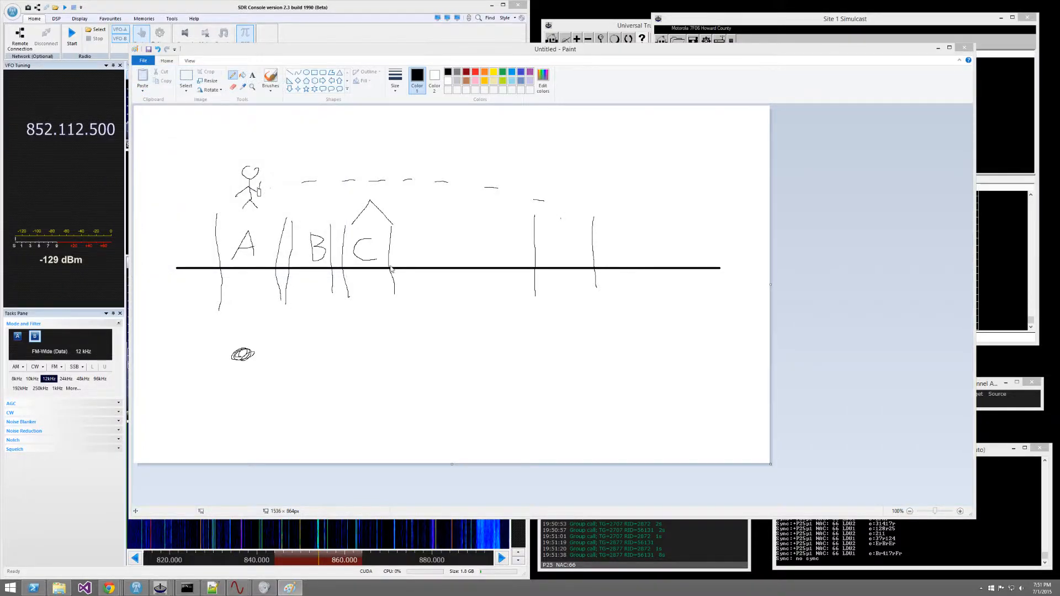
pyautogui.hotkey('ctrl', 'n')
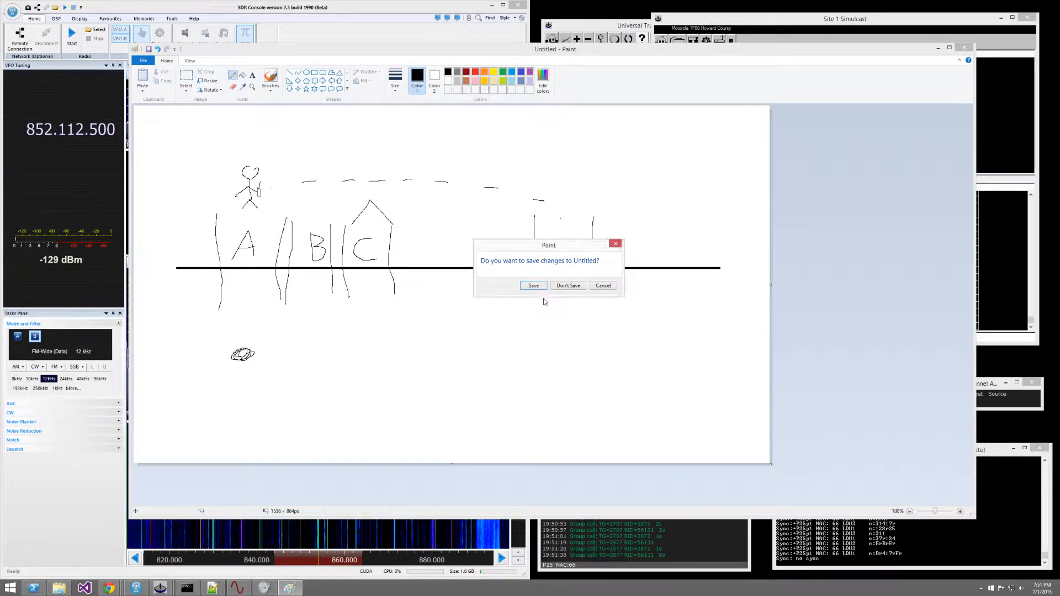
pyautogui.click(572, 284)
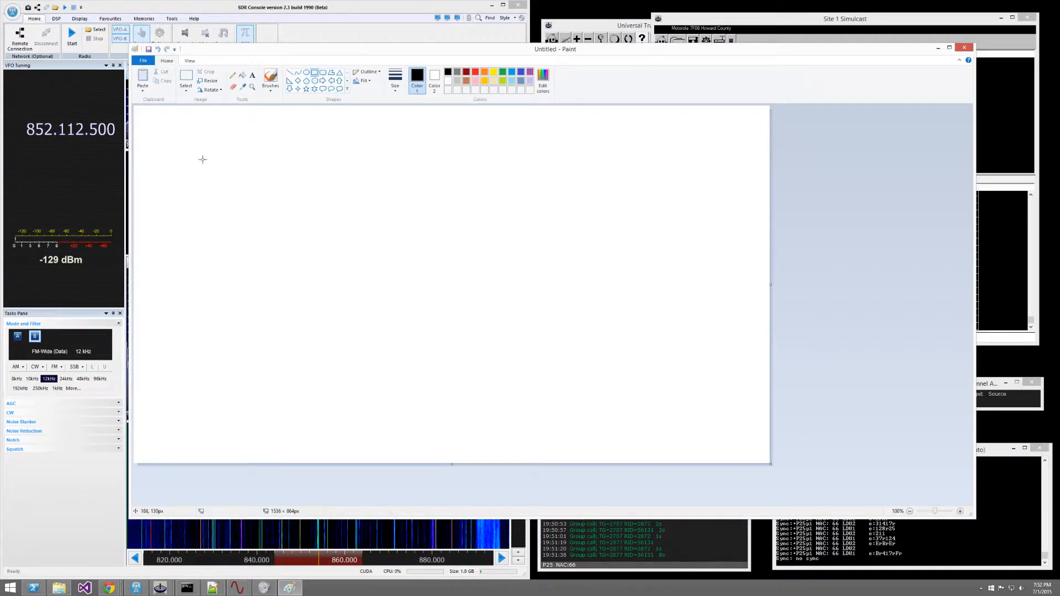
# Step: Draw a black rectangle in the upper-left part of the canvas and label it "VFO A" inside
pyautogui.moveTo(199, 213)
pyautogui.mouseDown()
pyautogui.moveTo(289, 291)
pyautogui.moveTo(313, 294)
pyautogui.mouseUp()
pyautogui.click(252, 75)
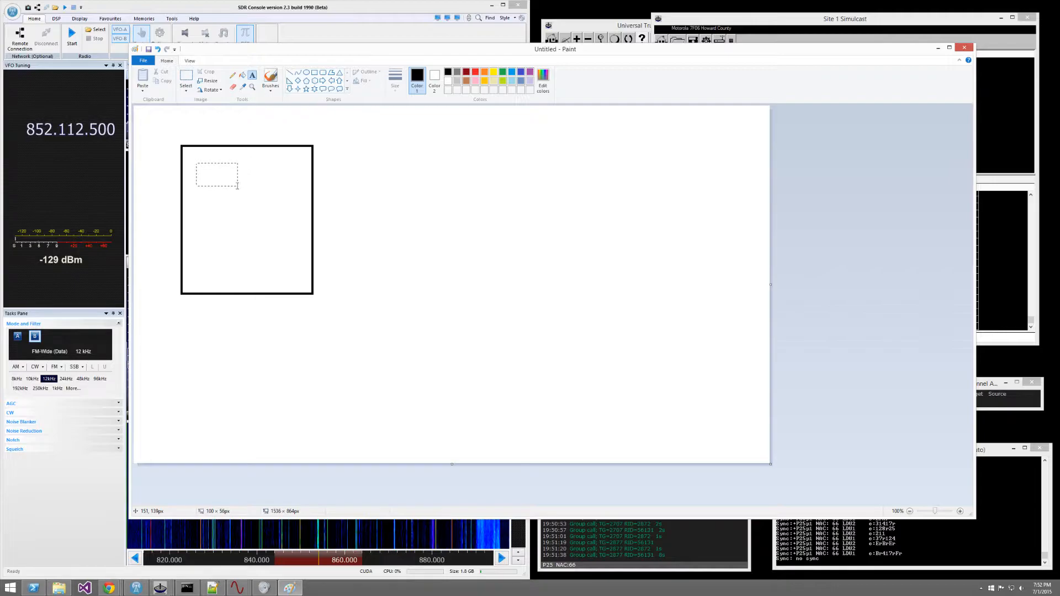
pyautogui.moveTo(239, 196); pyautogui.dragTo(241, 197)
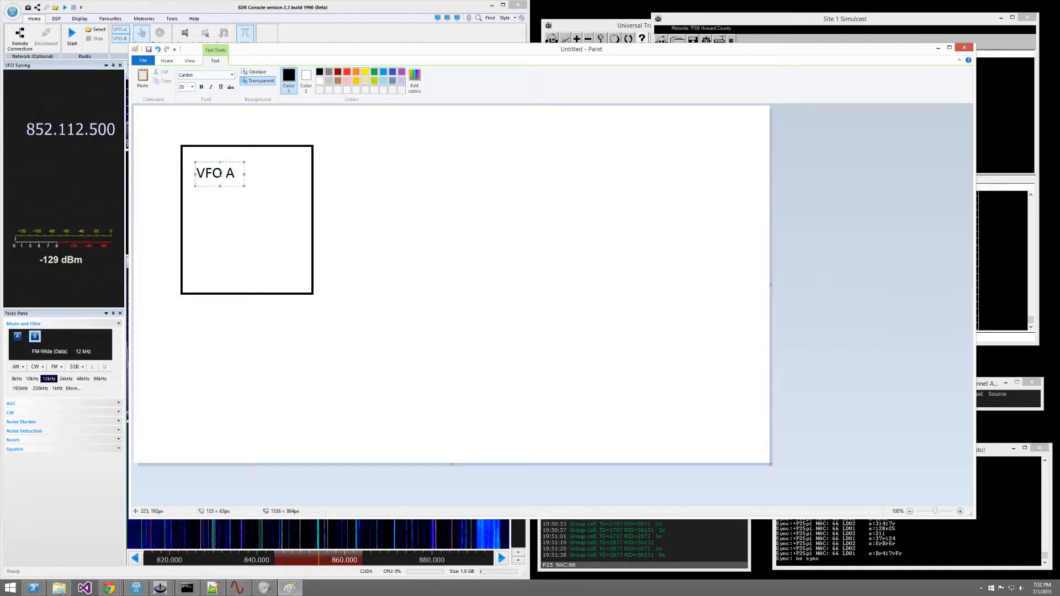
# Step: Add the text label "VFO B" inside the rectangle, beside the "VFO A" label
pyautogui.click(199, 197)
pyautogui.moveTo(263, 233); pyautogui.dragTo(268, 233)
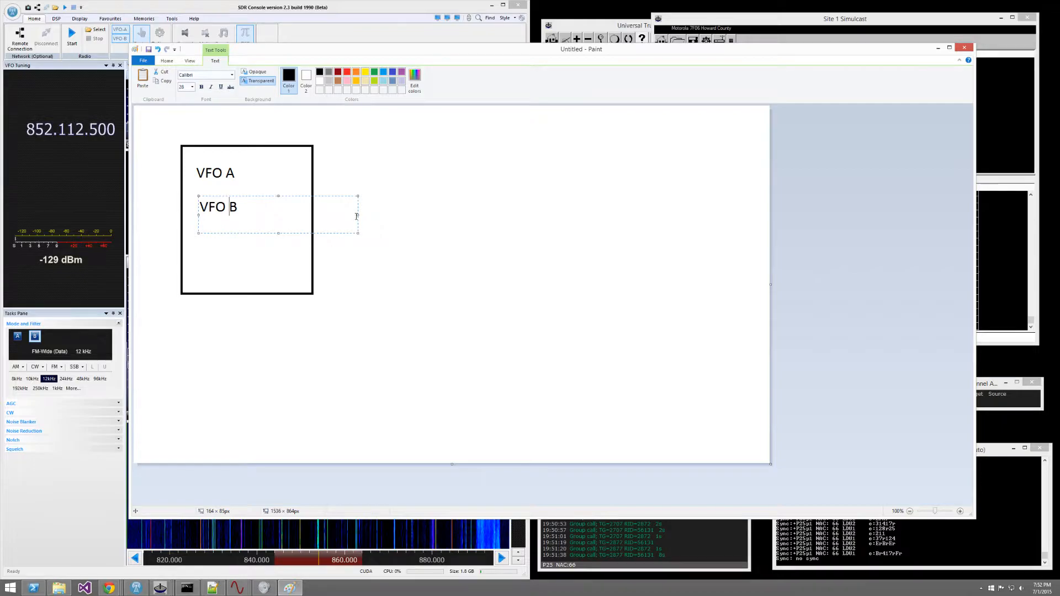
pyautogui.moveTo(357, 216); pyautogui.dragTo(269, 211)
pyautogui.moveTo(215, 195); pyautogui.dragTo(270, 163)
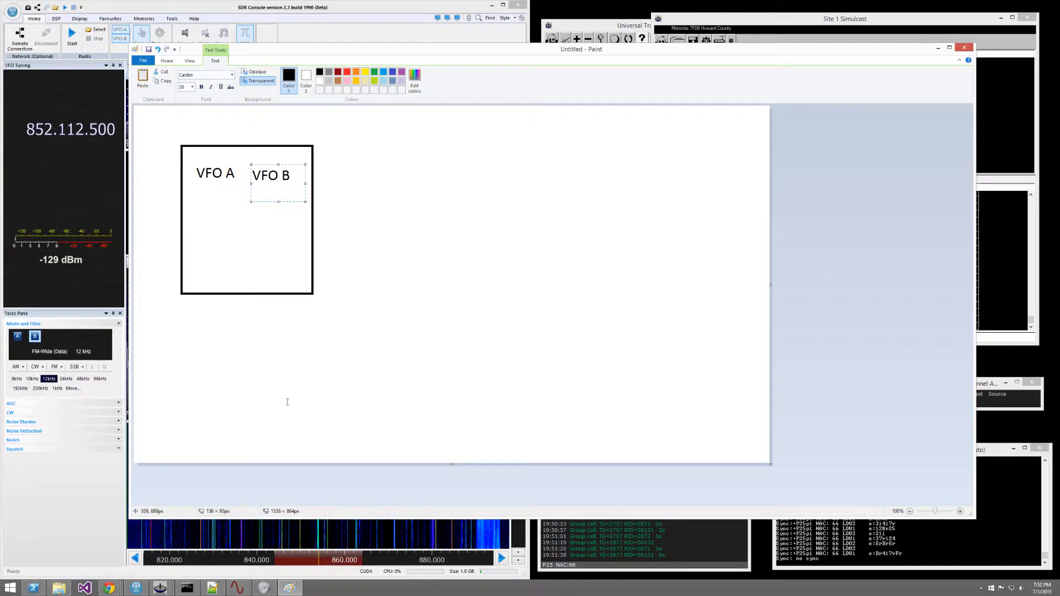
# Step: Switch to SDR Console to view its VFO A and VFO B displays, and return to the Paint diagram
pyautogui.click(396, 11)
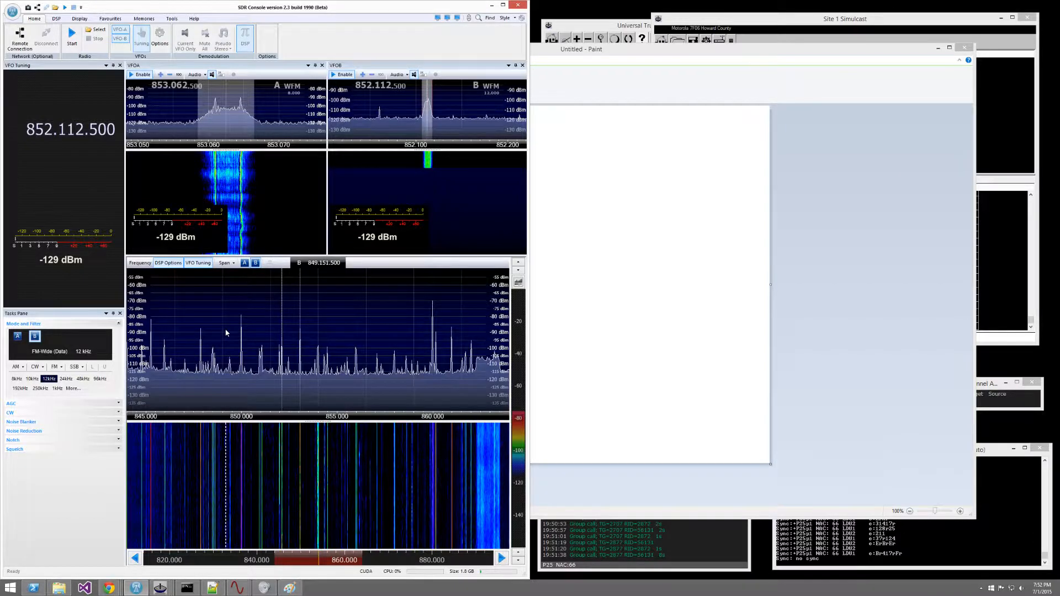
pyautogui.click(853, 94)
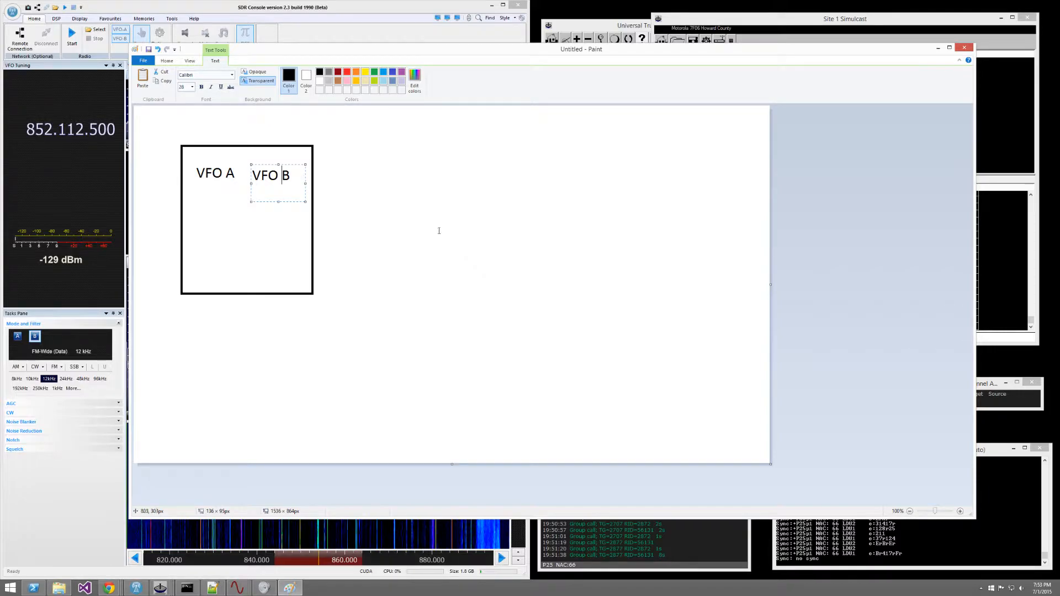
pyautogui.click(480, 234)
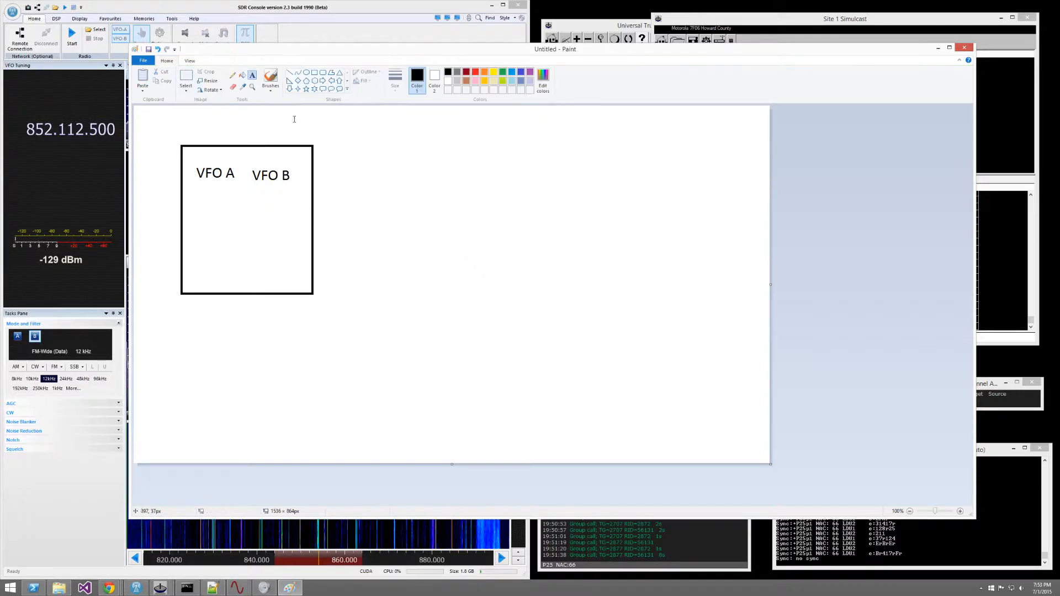
pyautogui.moveTo(369, 124); pyautogui.dragTo(528, 152)
pyautogui.write('com0com')
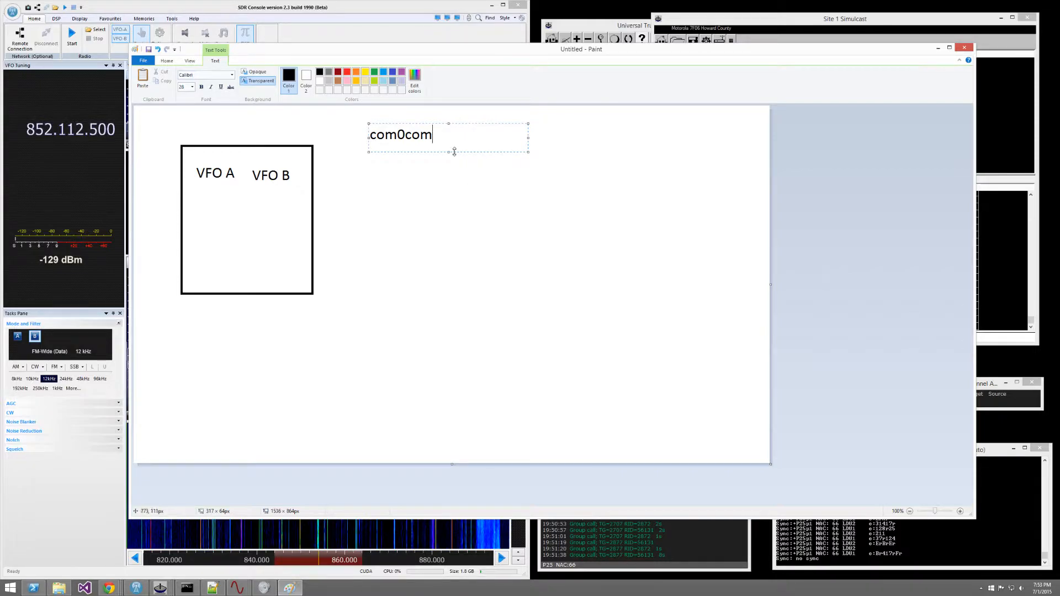
pyautogui.press('Escape')
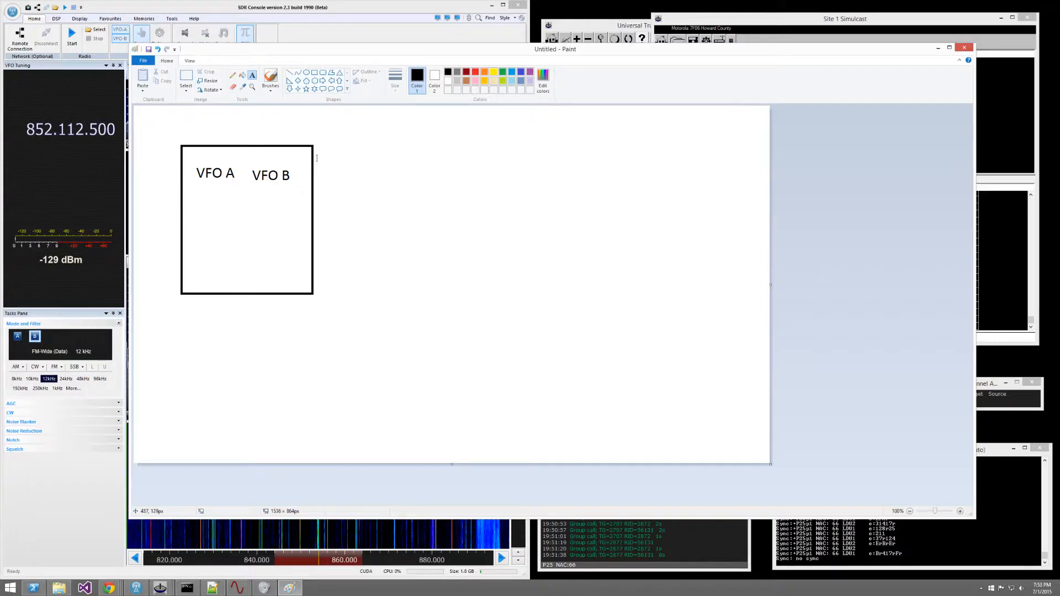
# Step: Draw a bent curve from the "VFO A" label out through the rectangle's right edge
pyautogui.click(299, 73)
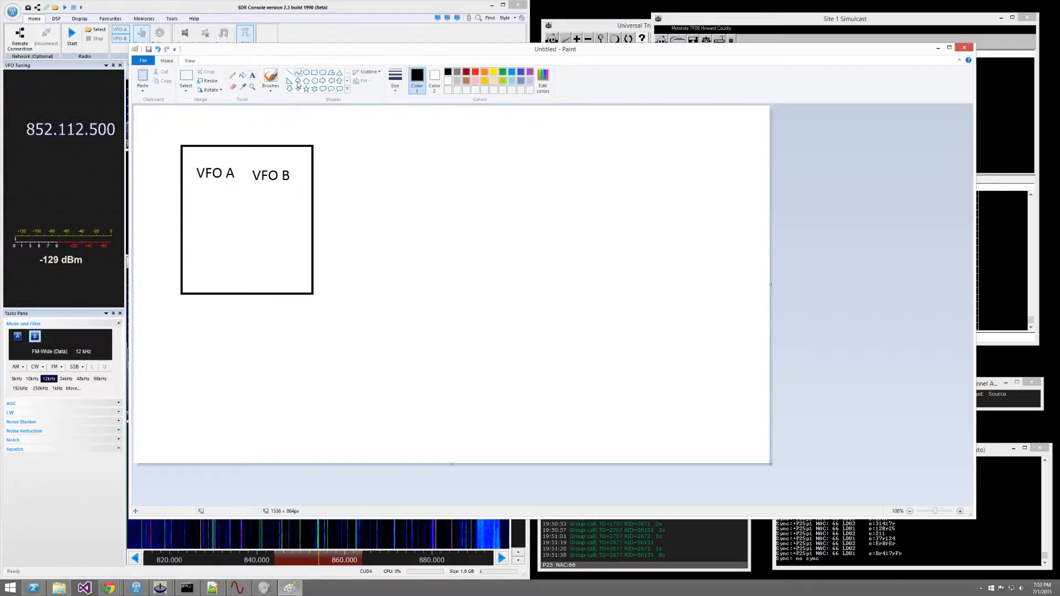
pyautogui.moveTo(217, 180); pyautogui.dragTo(395, 262)
pyautogui.moveTo(278, 209); pyautogui.dragTo(265, 236)
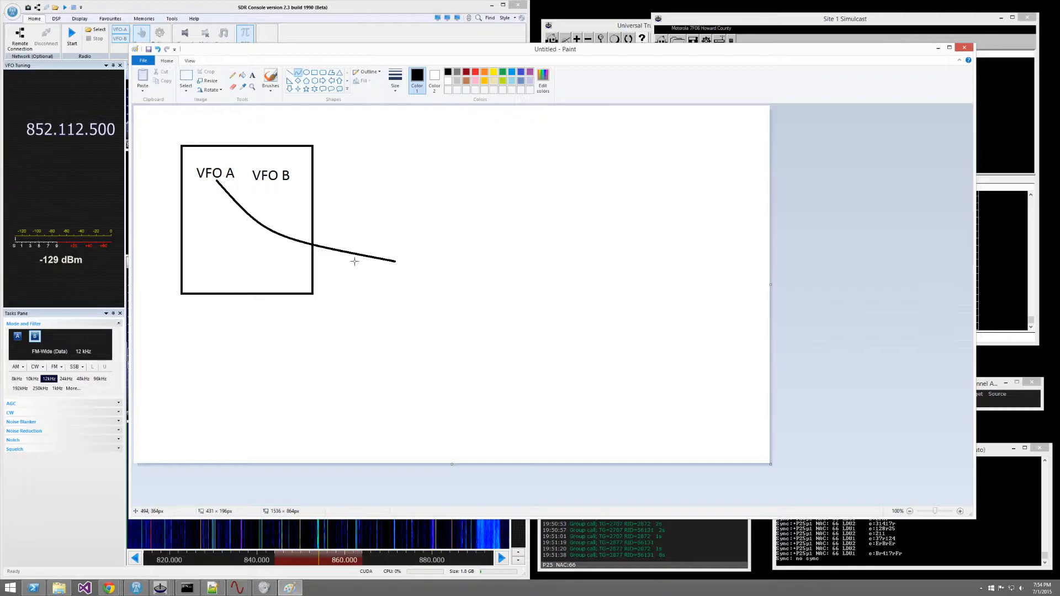
# Step: Draw a second rectangle at the free end of the curve and label it "unitrunker" inside
pyautogui.click(314, 72)
pyautogui.moveTo(399, 237); pyautogui.dragTo(506, 319)
pyautogui.click(252, 75)
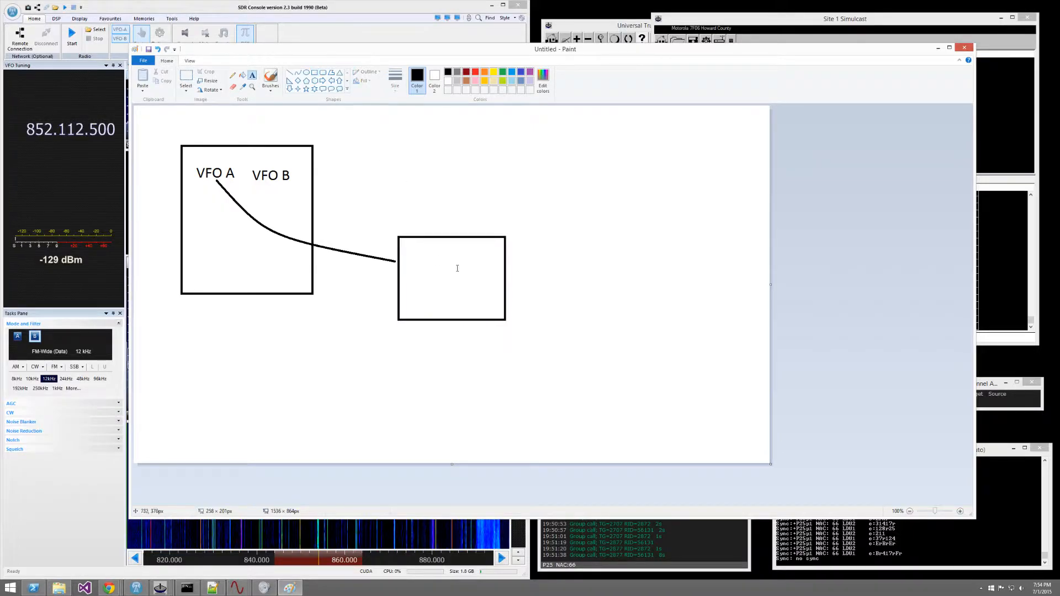
pyautogui.moveTo(406, 245); pyautogui.dragTo(508, 264)
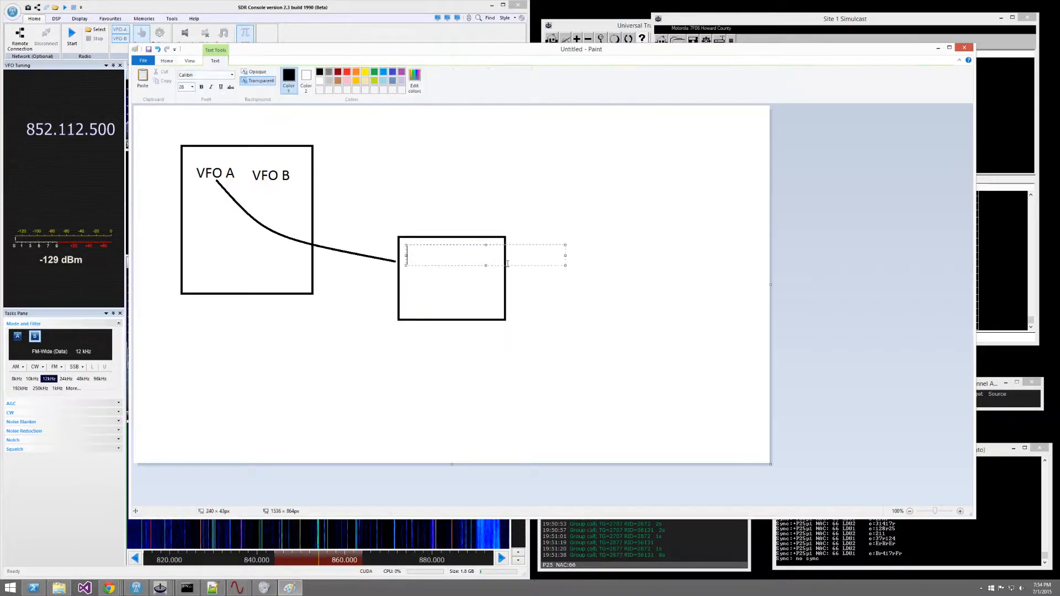
pyautogui.write('unitrunker')
pyautogui.press('Return')
pyautogui.press('BackSpace')
pyautogui.click(404, 228)
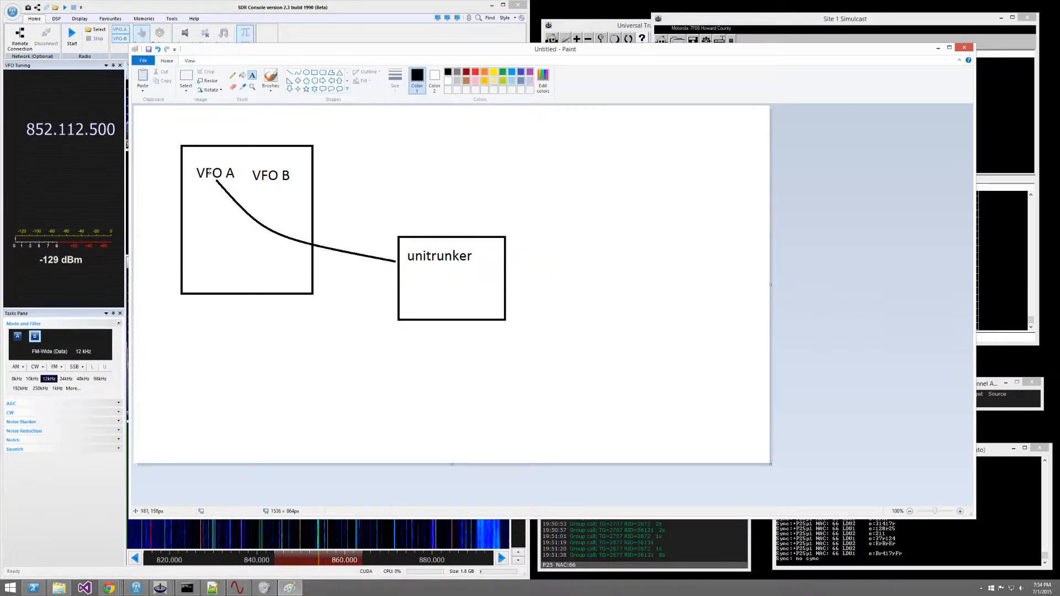
# Step: View VFO A in SDR Console, then return to Paint and point out the "VFO B" label without adding text
pyautogui.click(229, 12)
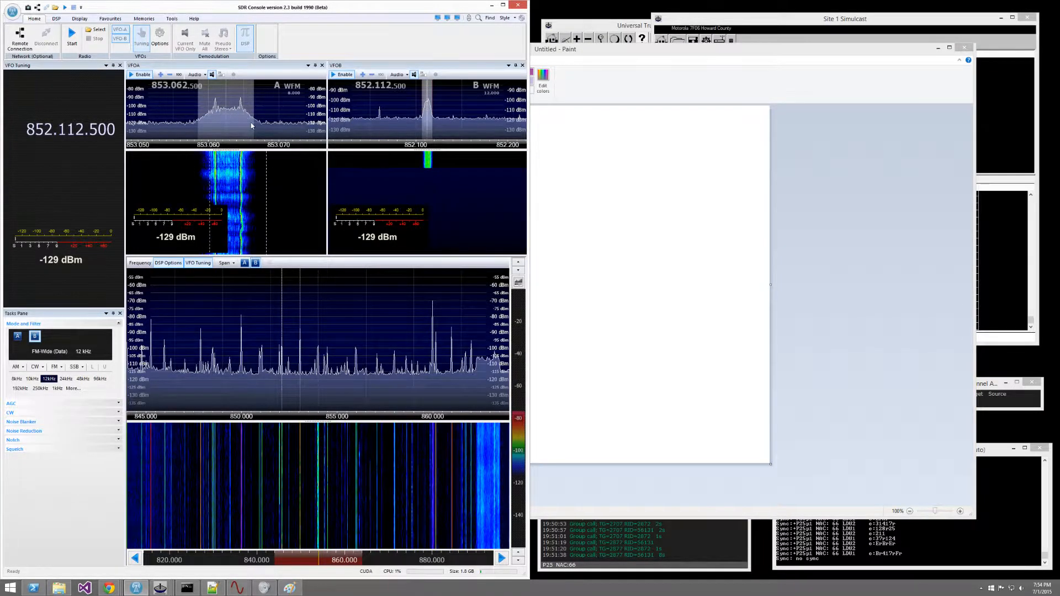
pyautogui.click(709, 50)
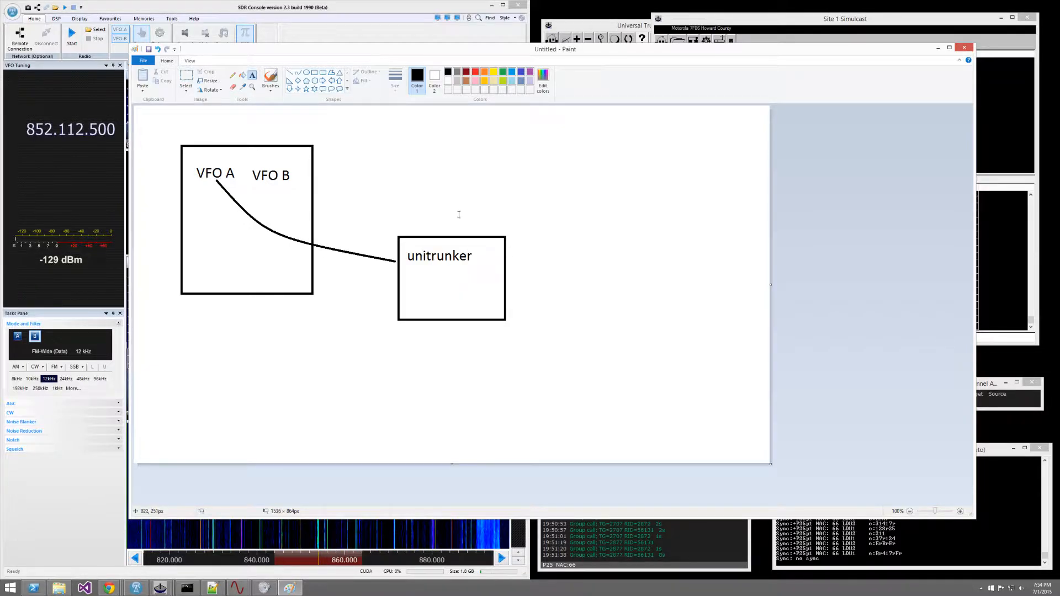
pyautogui.moveTo(248, 168); pyautogui.dragTo(304, 183)
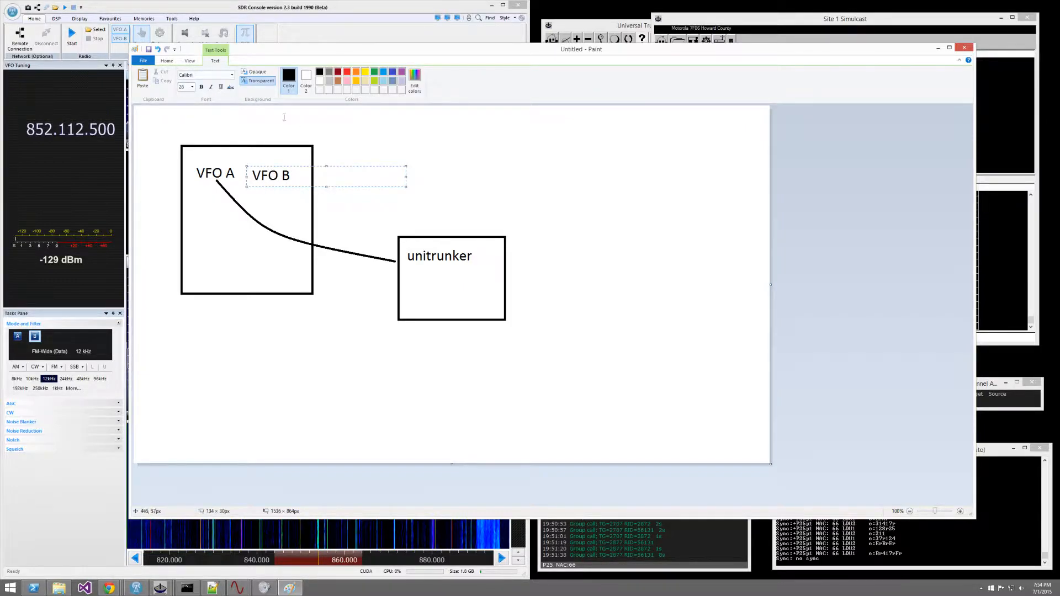
pyautogui.click(263, 116)
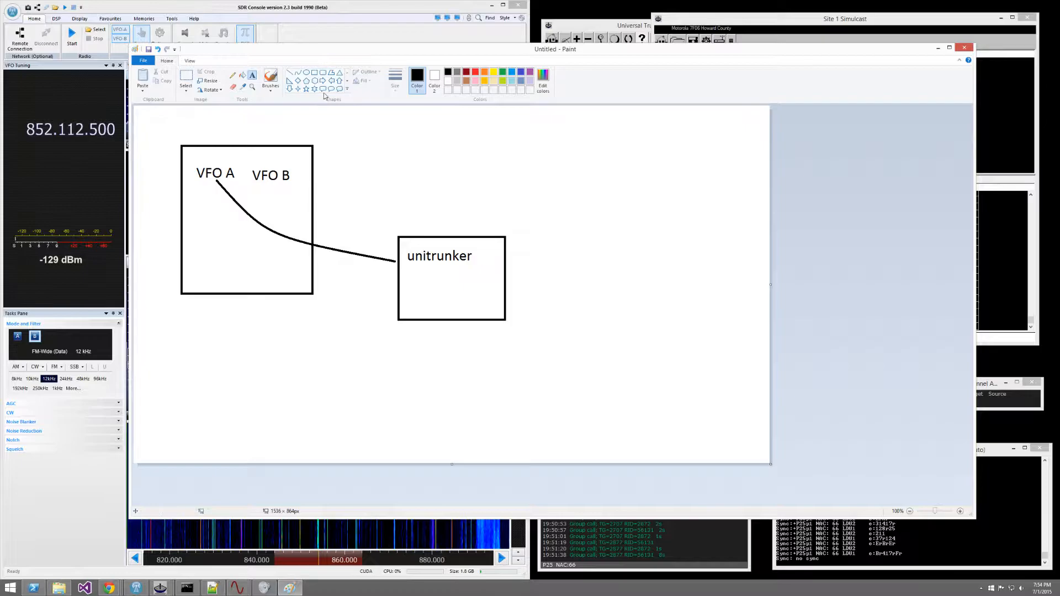
# Step: Draw two small ellipses between "VFO B" and the unitrunker box, and link label, ellipses and box with straight lines
pyautogui.click(307, 73)
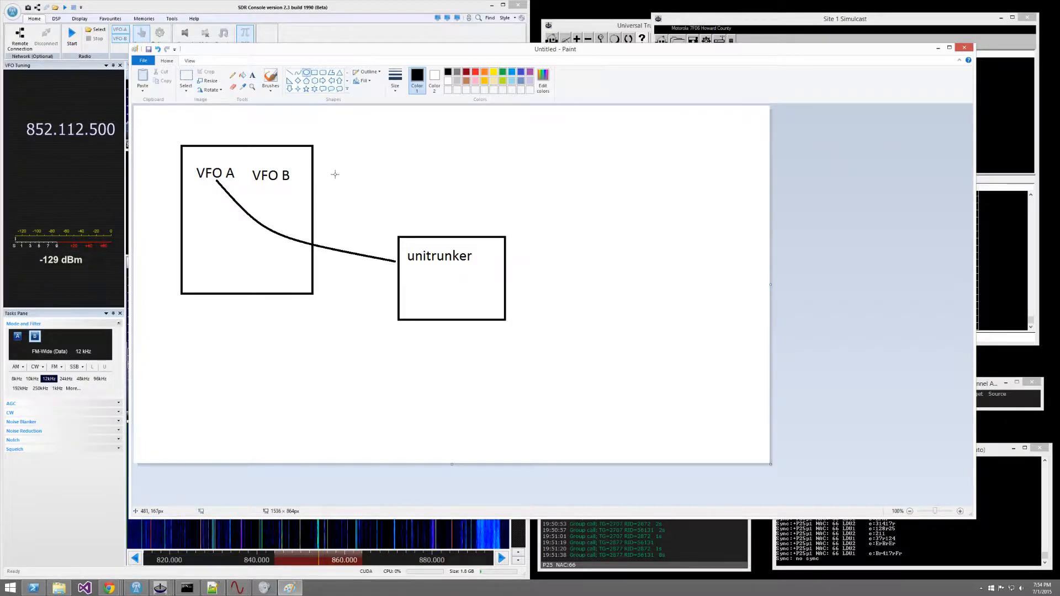
pyautogui.moveTo(324, 168); pyautogui.dragTo(403, 217)
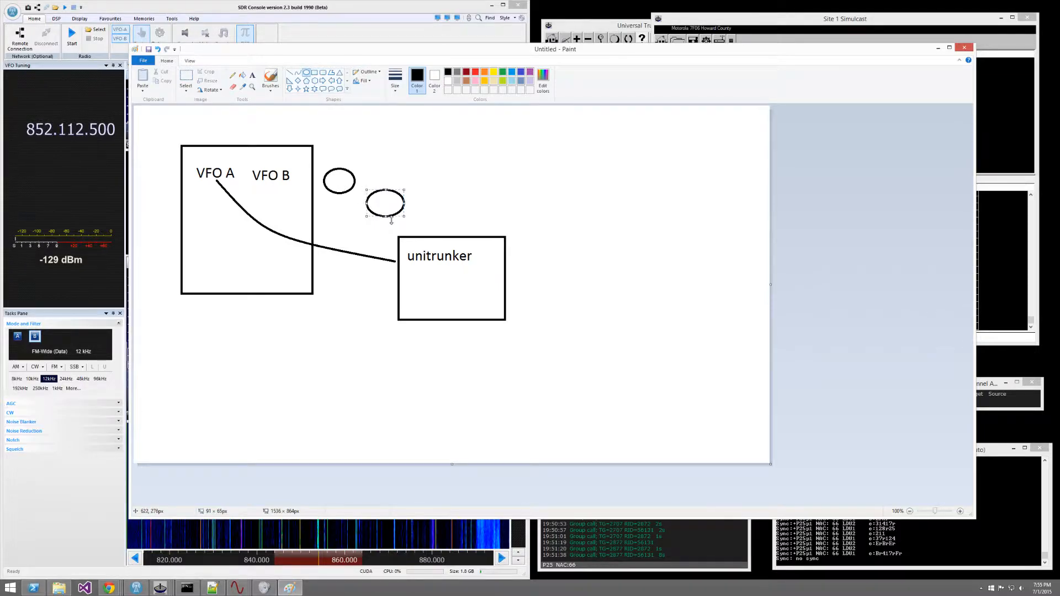
pyautogui.click(290, 72)
pyautogui.moveTo(290, 173); pyautogui.dragTo(335, 177)
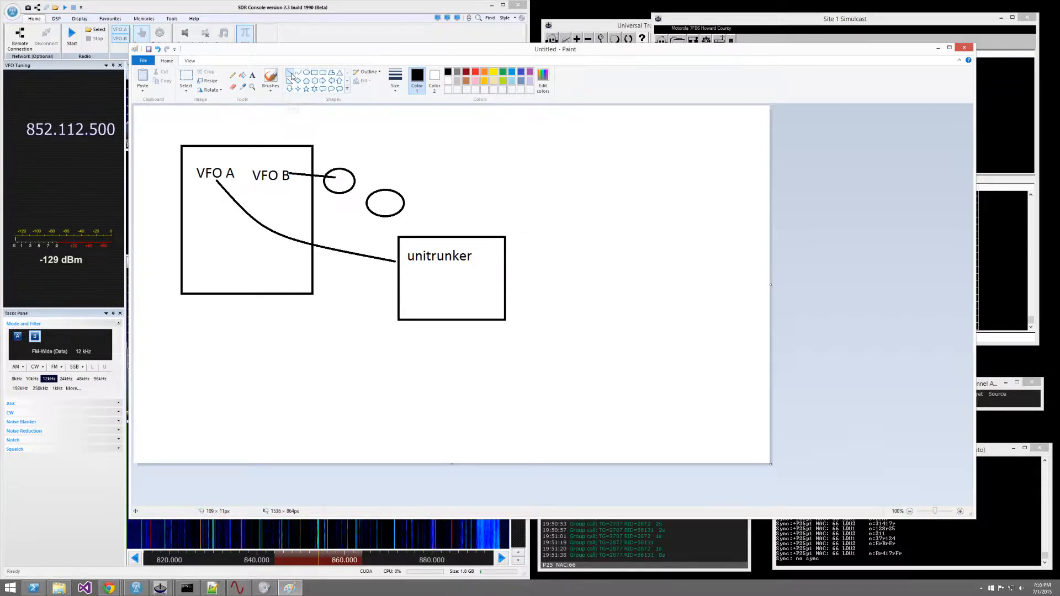
pyautogui.moveTo(385, 203); pyautogui.dragTo(417, 243)
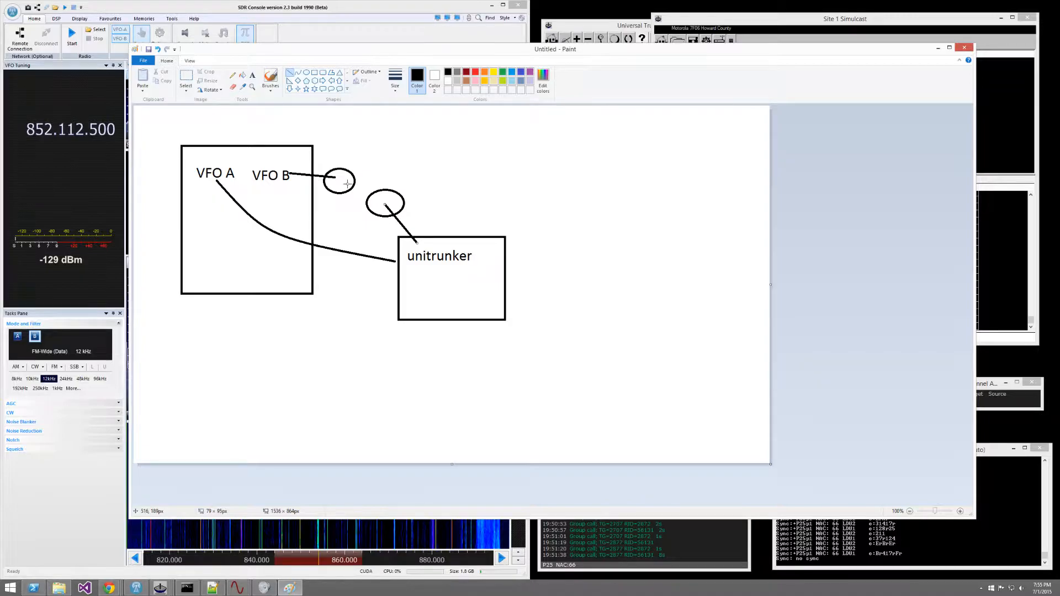
pyautogui.moveTo(344, 181); pyautogui.dragTo(380, 196)
# Step: Run the radio in SDR Console to watch VFO A and VFO B, consult the Paint diagram, and stop the radio
pyautogui.click(351, 14)
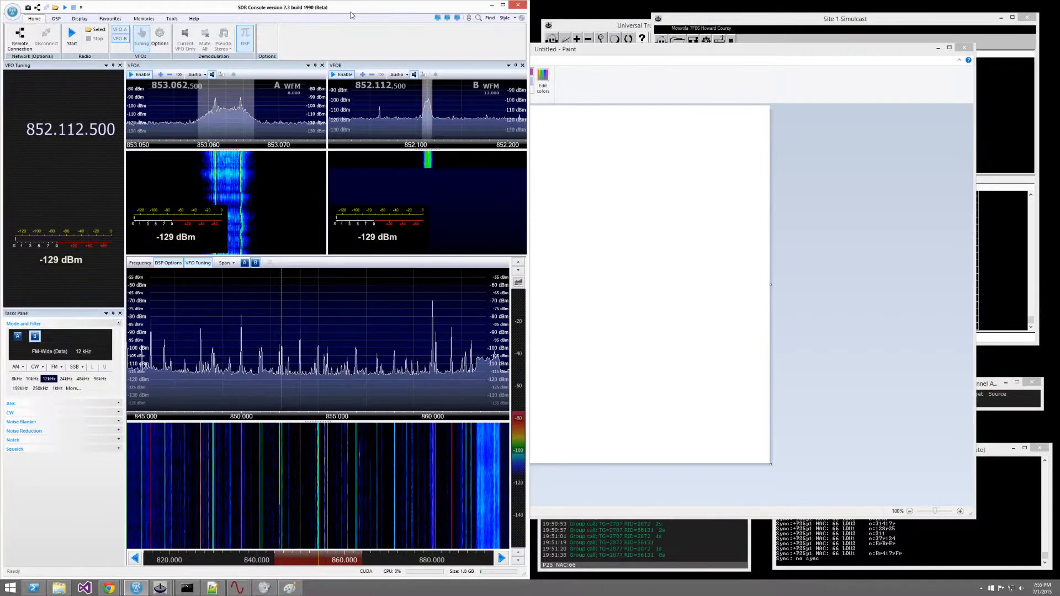
pyautogui.click(67, 38)
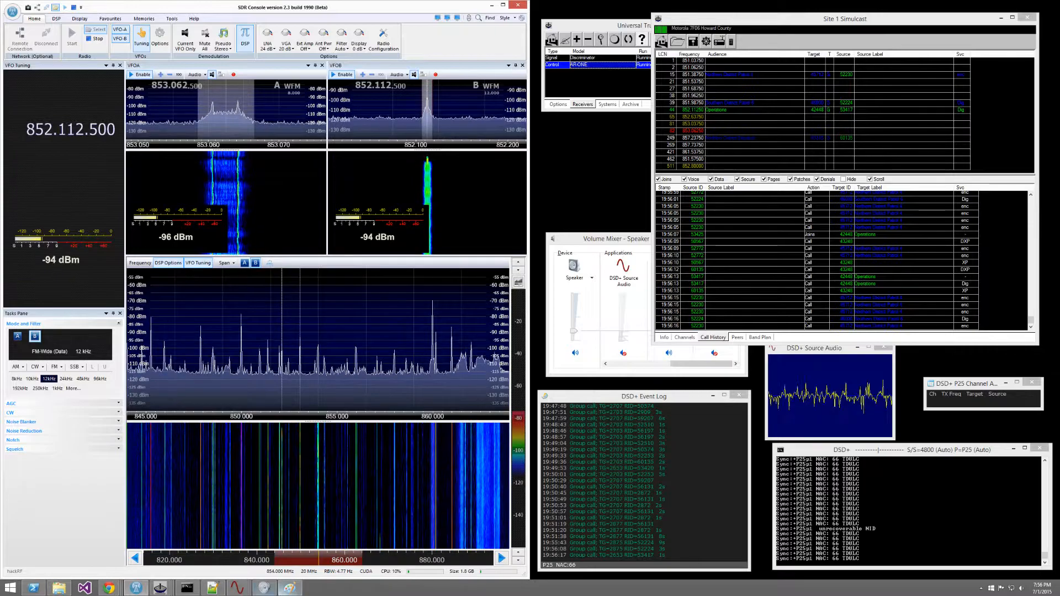
pyautogui.click(297, 591)
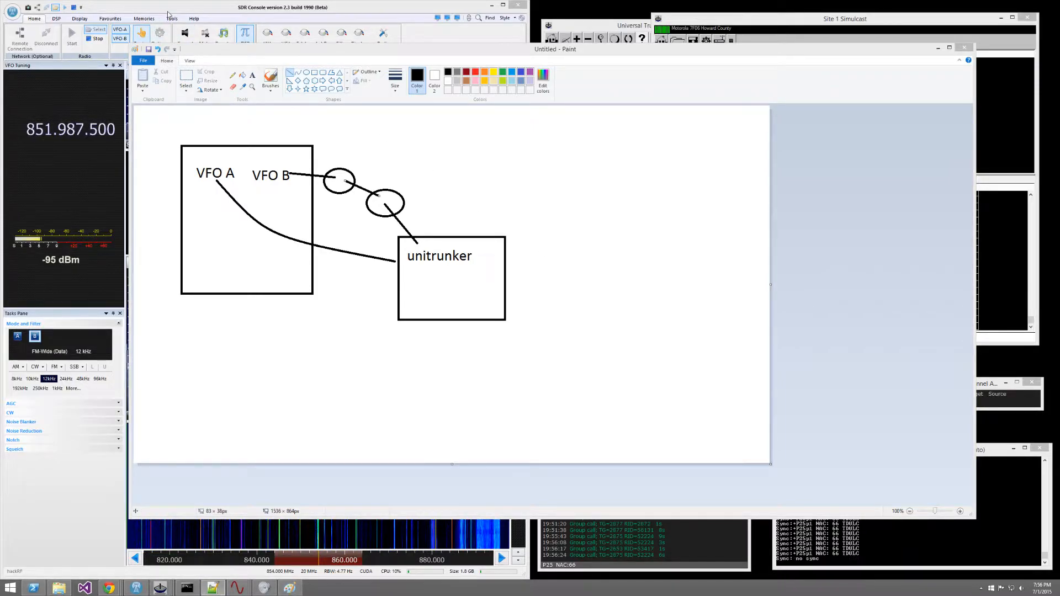
pyautogui.click(166, 9)
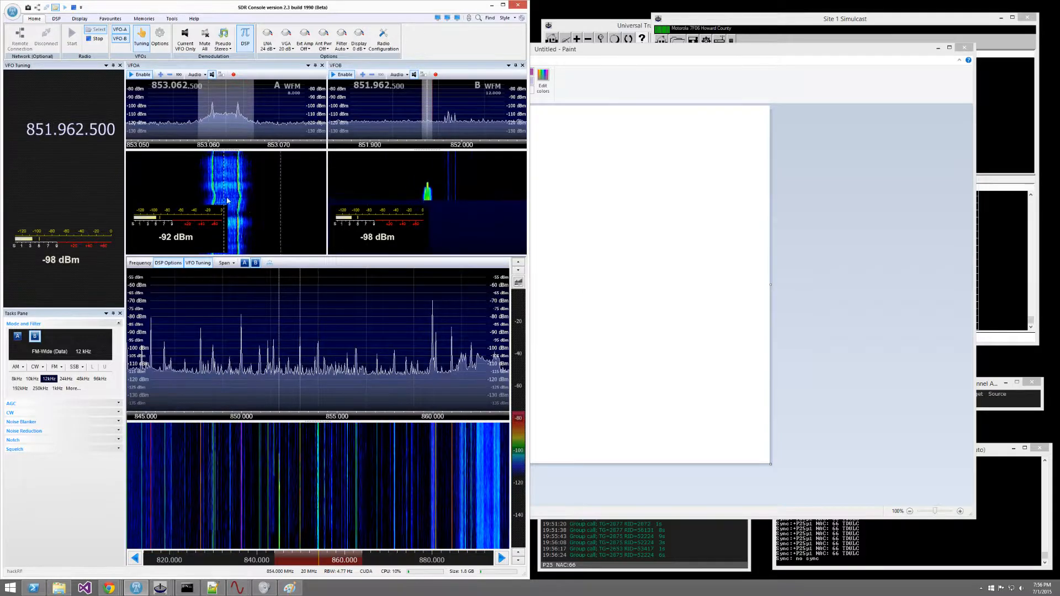
pyautogui.click(95, 38)
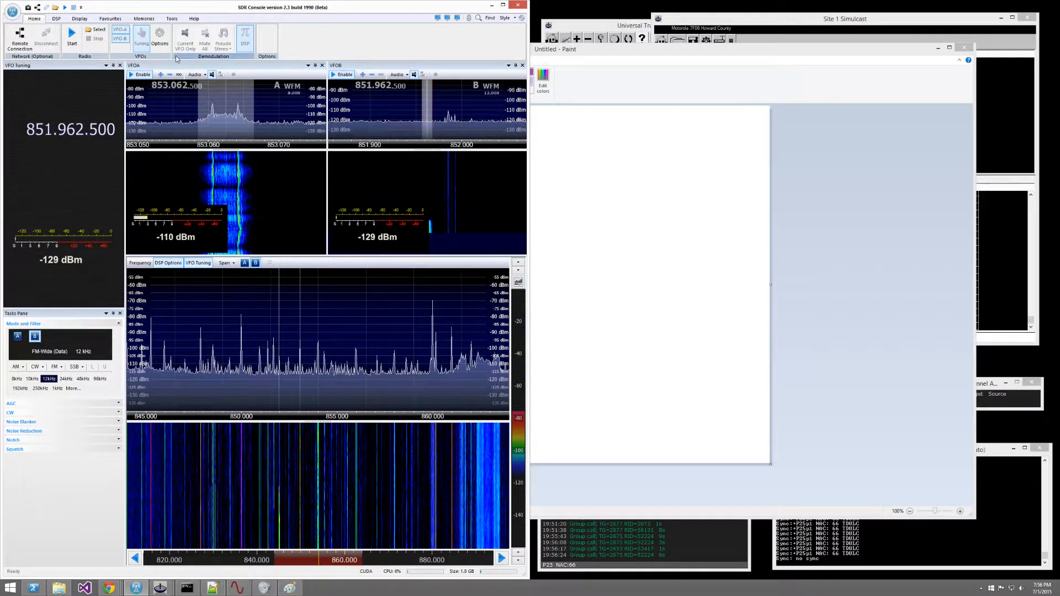
# Step: Open SDR Console's program options and review the Selection, Monitor and Test pages for serial ports
pyautogui.click(171, 19)
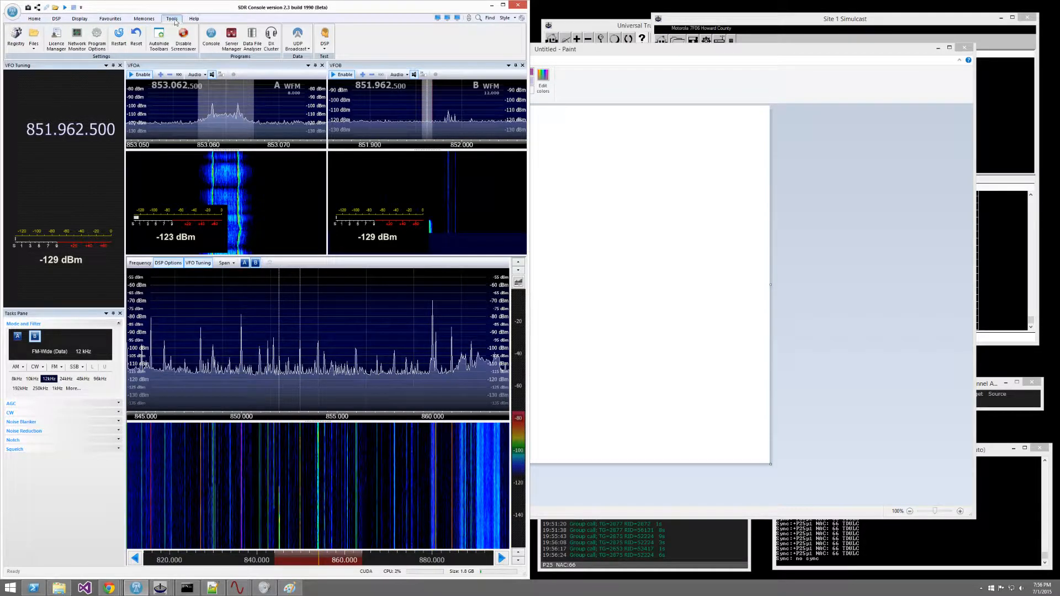
pyautogui.click(102, 43)
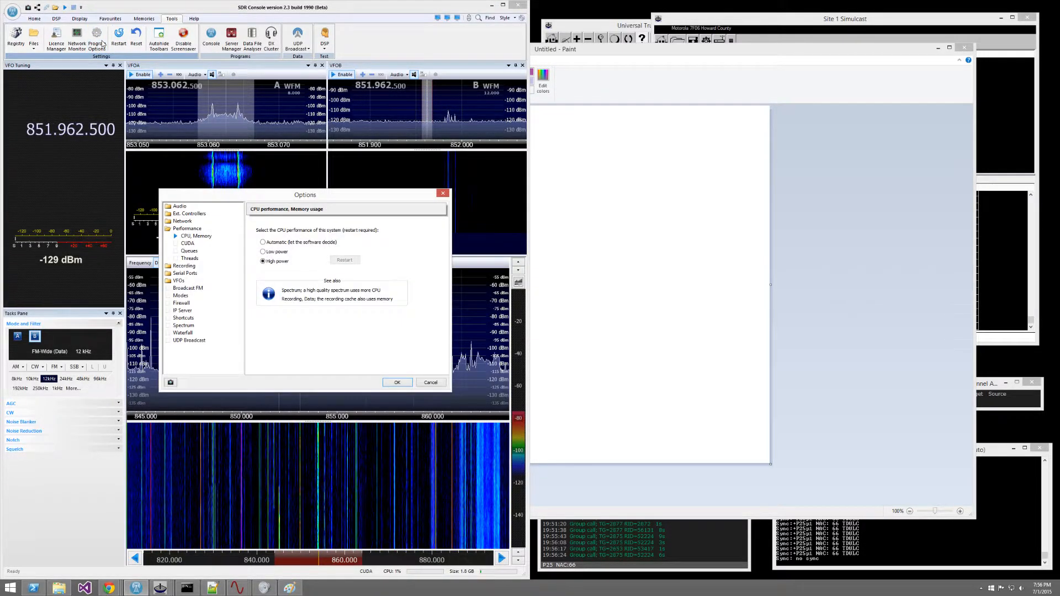
pyautogui.click(190, 274)
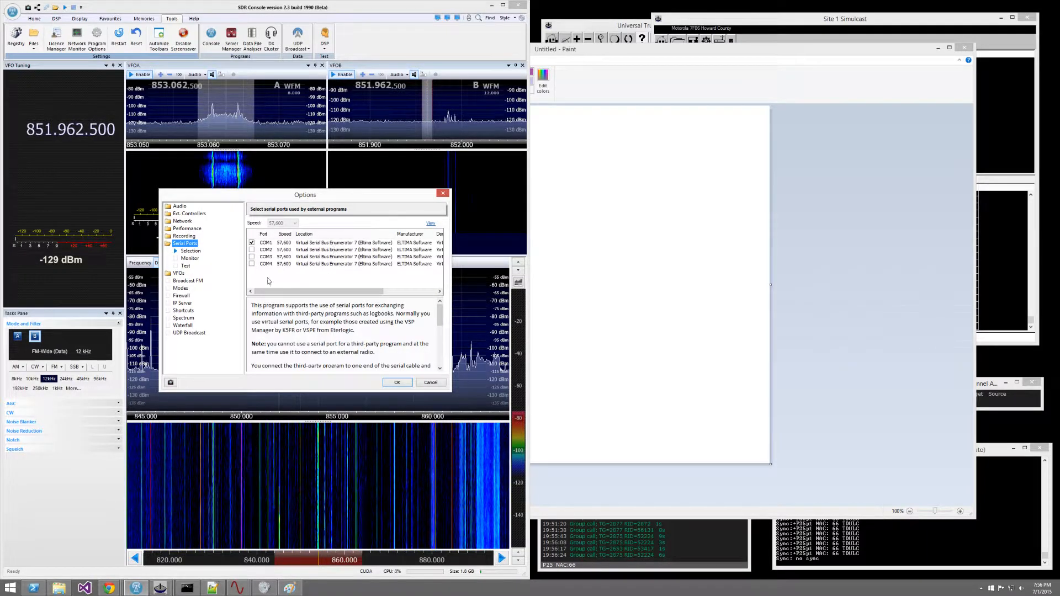
pyautogui.click(190, 259)
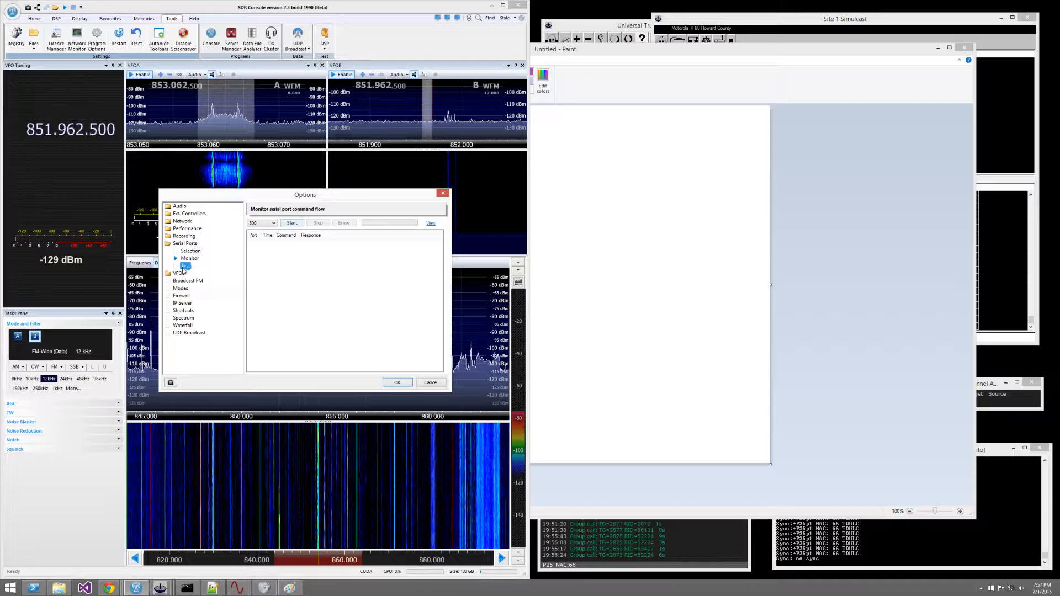
pyautogui.click(186, 266)
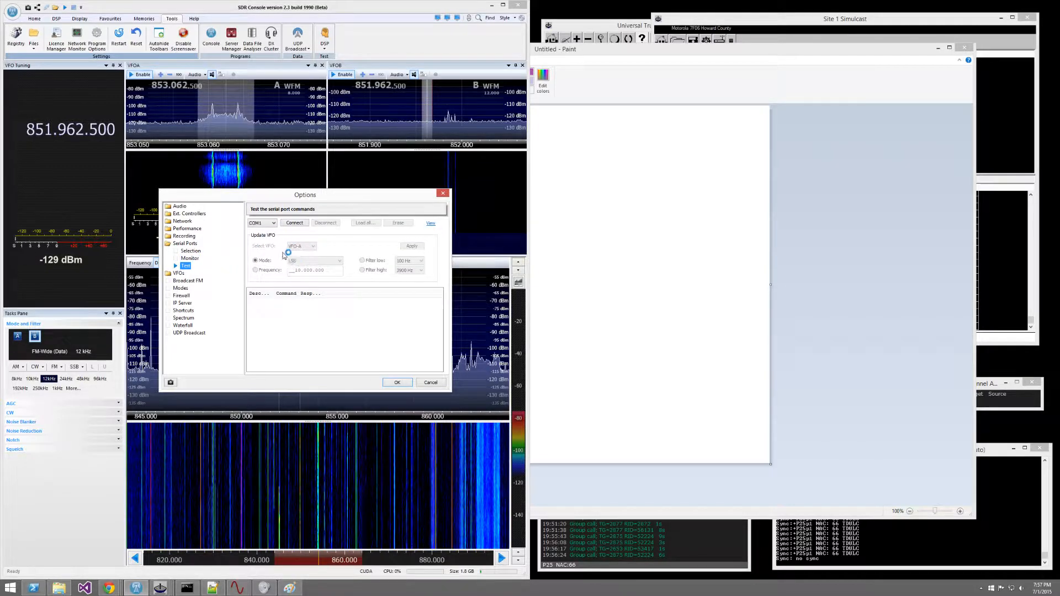
# Step: Try to connect the serial port command test to COM1
pyautogui.click(274, 223)
pyautogui.click(265, 231)
pyautogui.click(291, 223)
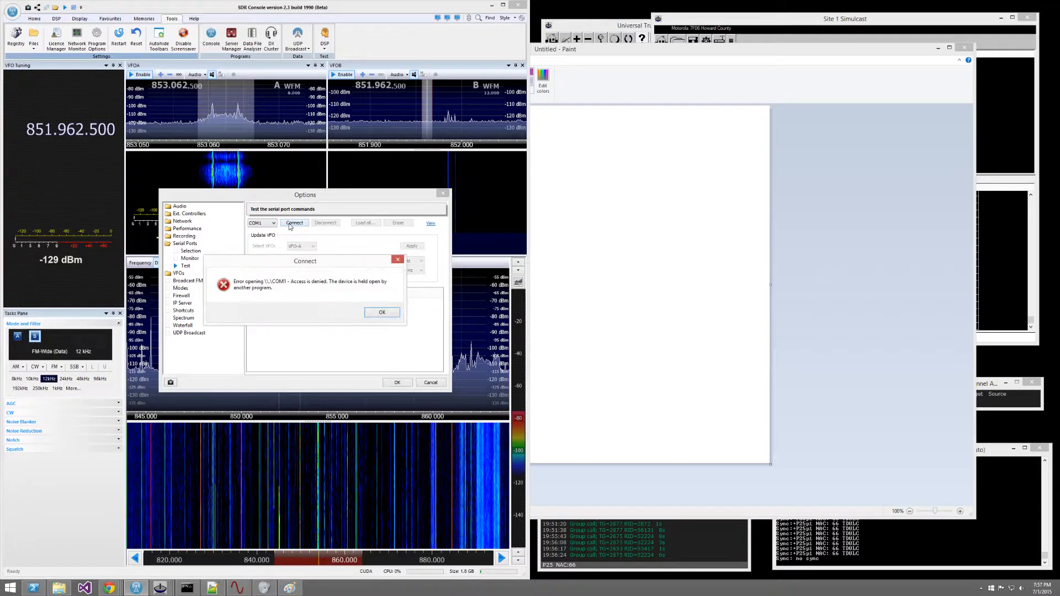
pyautogui.click(382, 312)
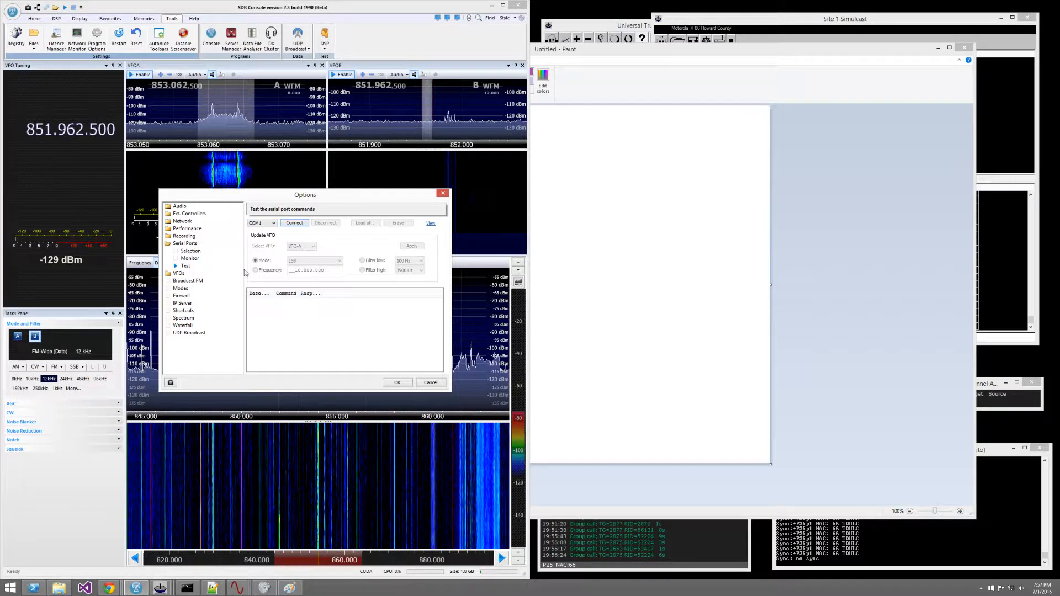
# Step: Revisit the serial port selection page and connect the serial port command test
pyautogui.click(190, 250)
pyautogui.click(185, 266)
pyautogui.click(294, 223)
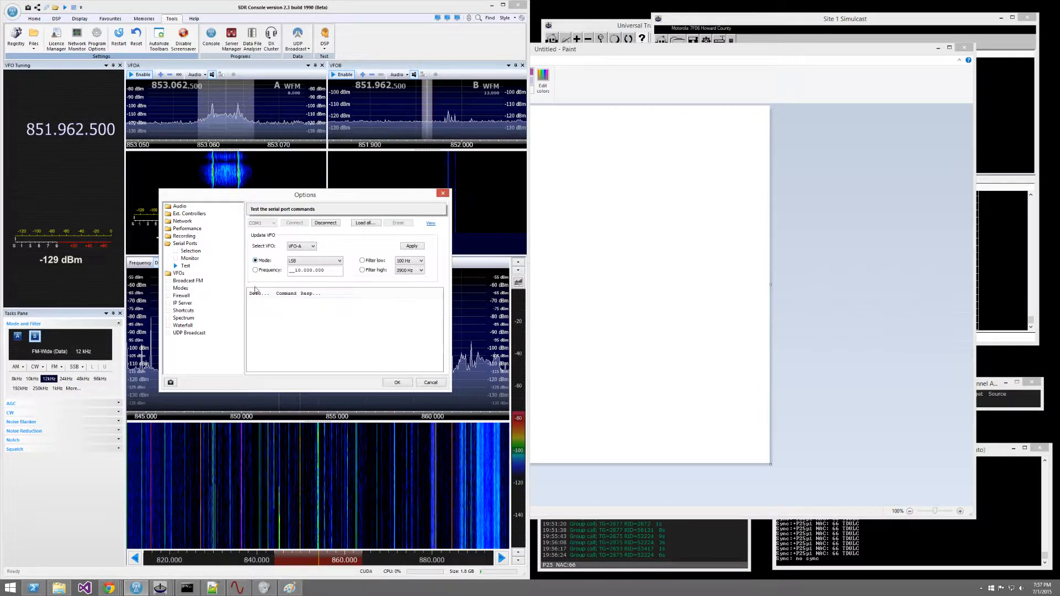
# Step: Send a serial test command that sets the frequency of VFO-B to 854.000.000
pyautogui.click(412, 247)
pyautogui.click(295, 271)
pyautogui.click(313, 247)
pyautogui.click(301, 262)
pyautogui.click(409, 248)
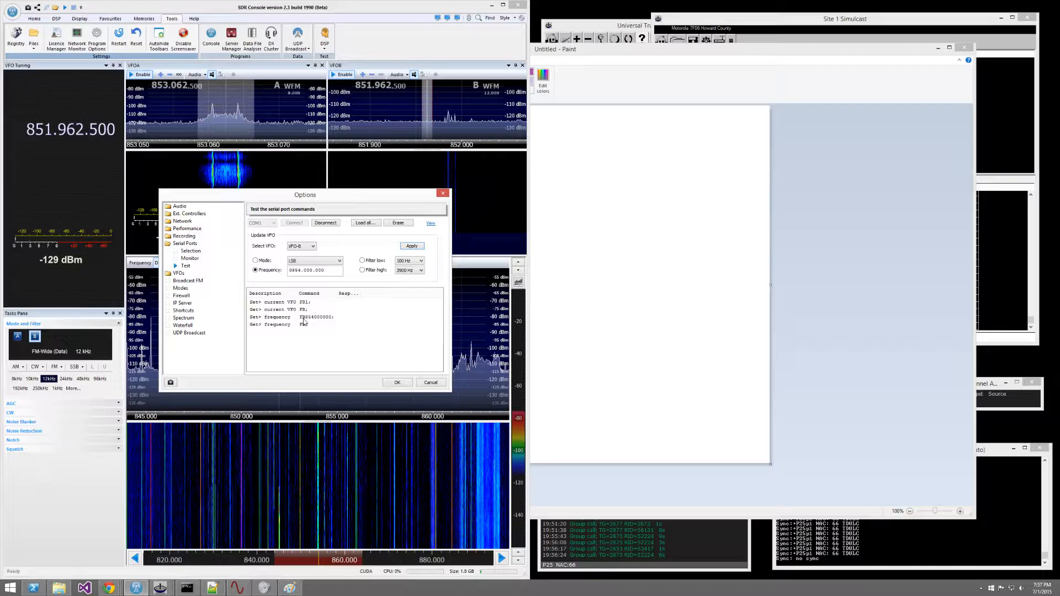
# Step: Send the serial test command that sets VFO-A's frequency to 854.000.000 and disconnect the command test
pyautogui.click(313, 246)
pyautogui.click(301, 255)
pyautogui.click(312, 246)
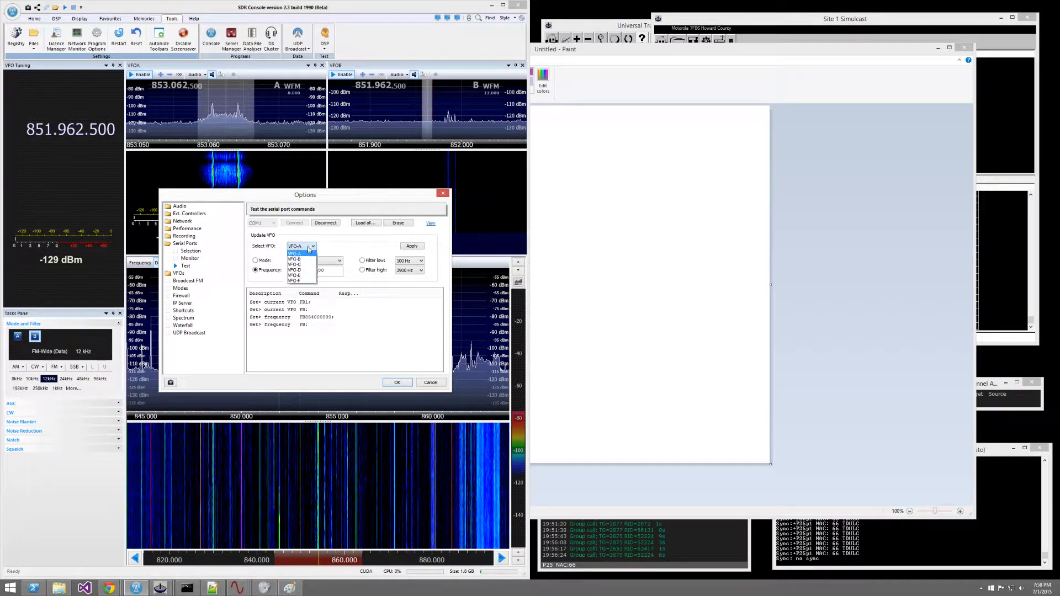
pyautogui.click(386, 252)
pyautogui.click(422, 247)
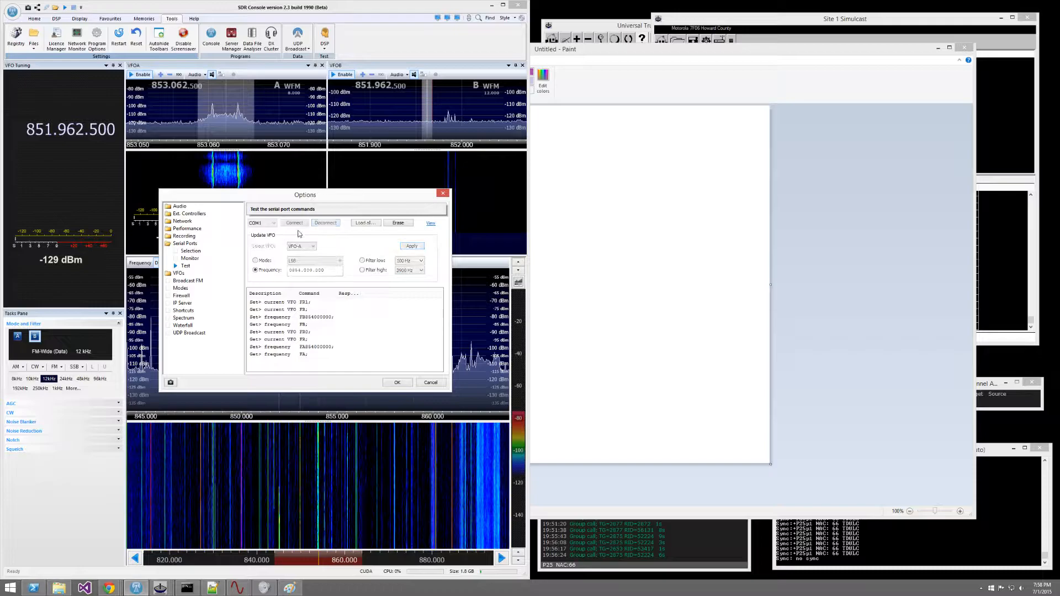
# Step: Revisit the serial port Selection page and close the program options with the settings accepted
pyautogui.click(191, 252)
pyautogui.click(252, 243)
pyautogui.click(406, 383)
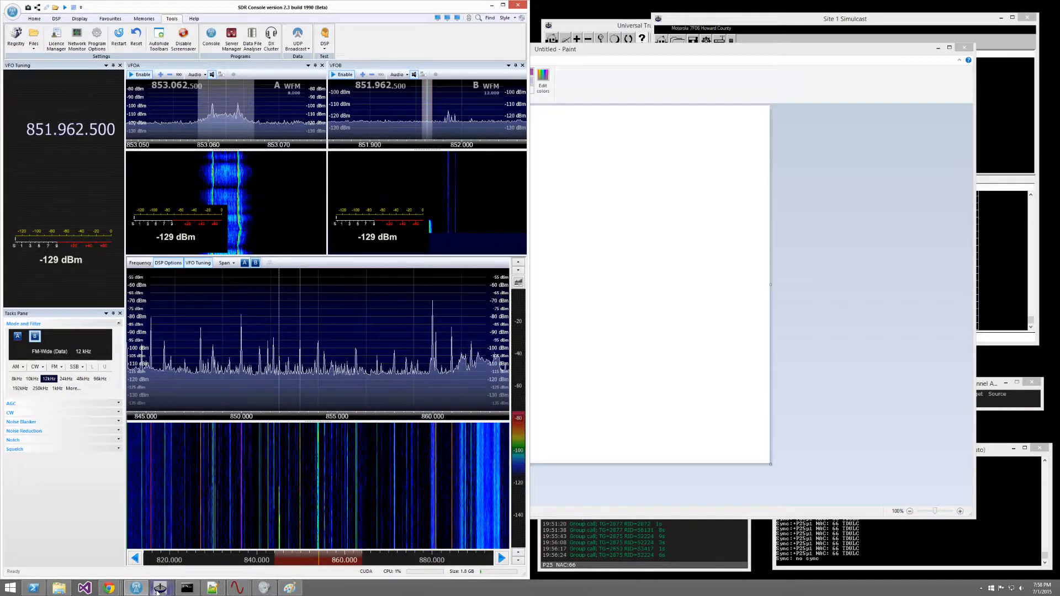
# Step: Show Unitrunker's Receiver Discriminator window, then bring up the PowerShell window and move it clear of the console's VFO controls
pyautogui.moveTo(156, 593)
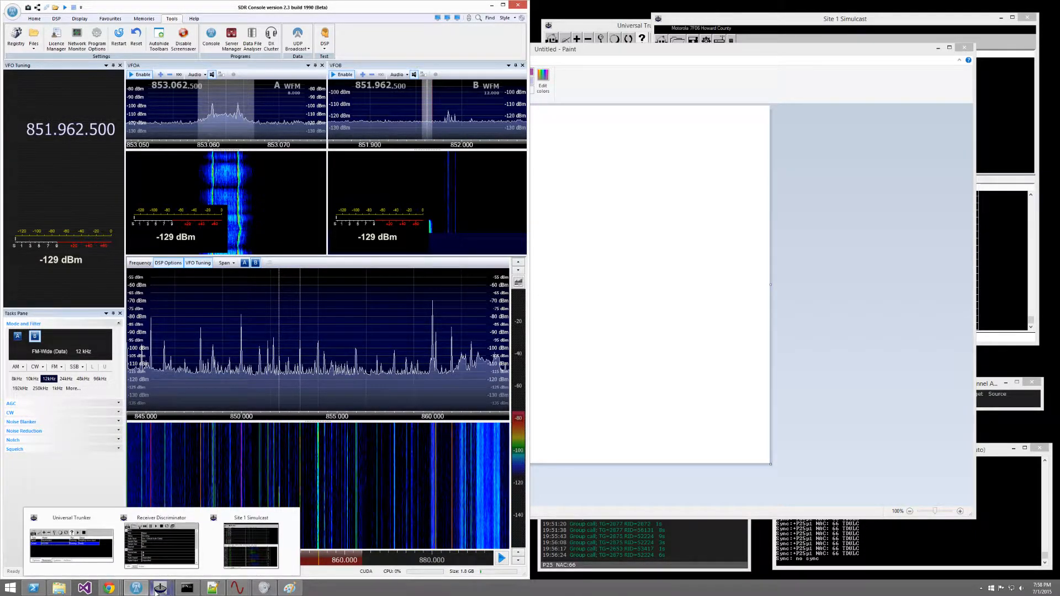
pyautogui.click(161, 546)
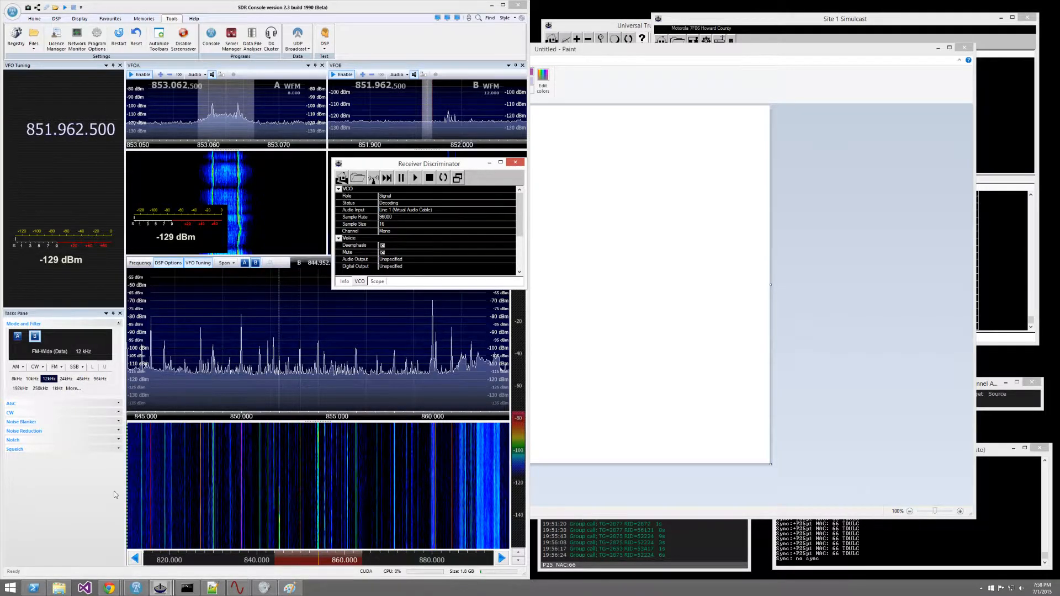
pyautogui.click(34, 589)
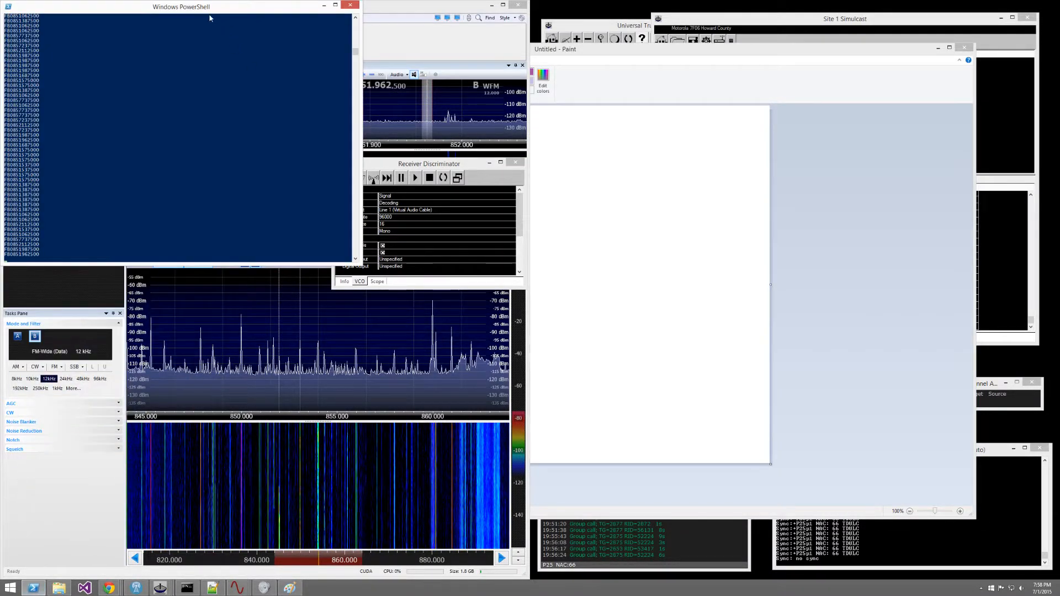
pyautogui.moveTo(210, 14); pyautogui.dragTo(541, 150)
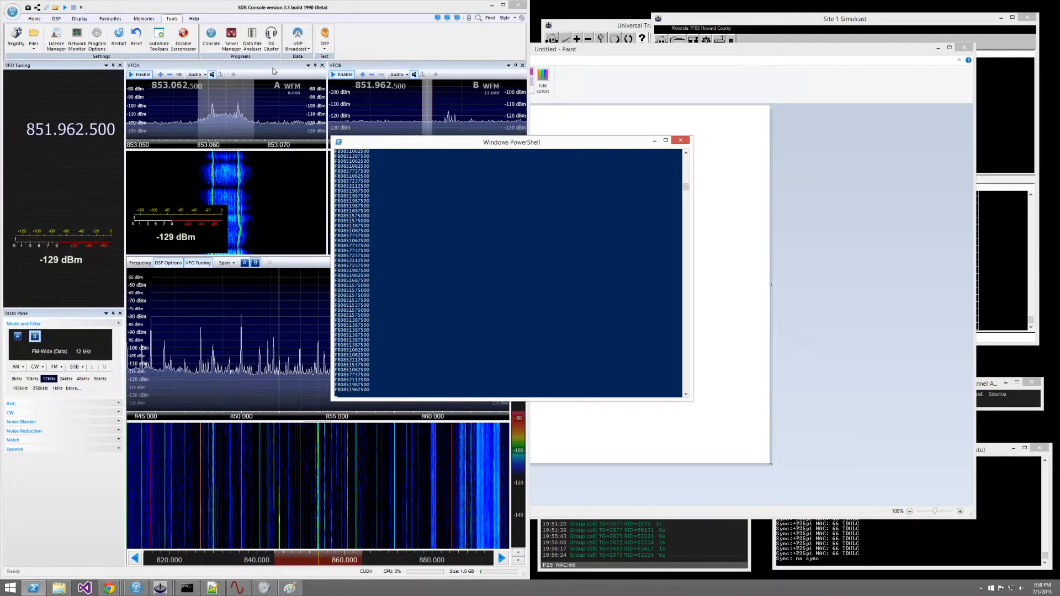
# Step: Switch back to SDR Console and start the radio
pyautogui.click(34, 19)
pyautogui.click(72, 36)
# Step: Switch to the PowerShell window, shift it away from the VFO displays and quit the running COM port translation script
pyautogui.click(561, 149)
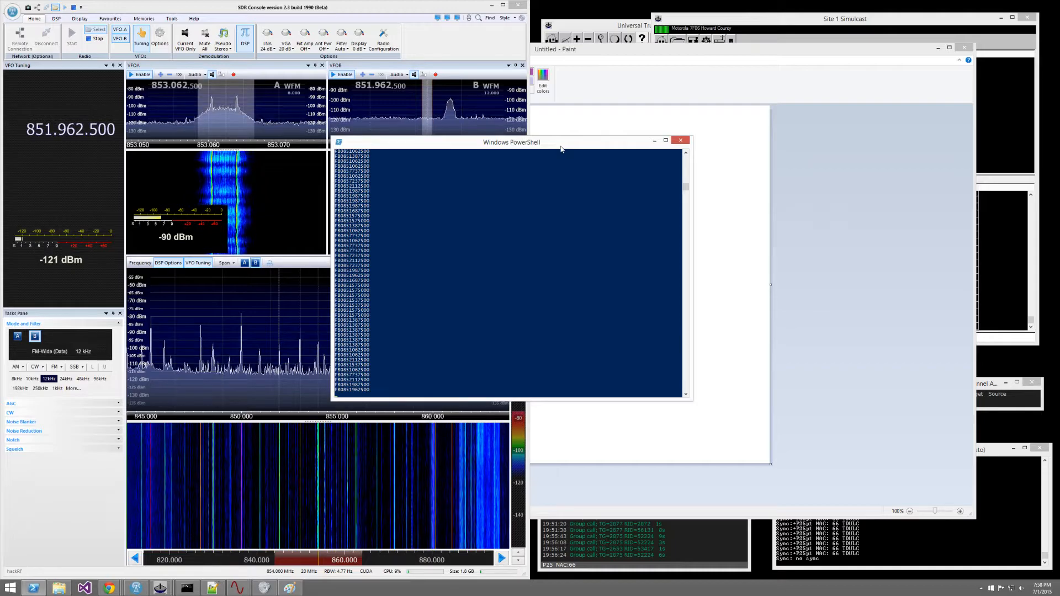
pyautogui.moveTo(561, 148); pyautogui.dragTo(613, 153)
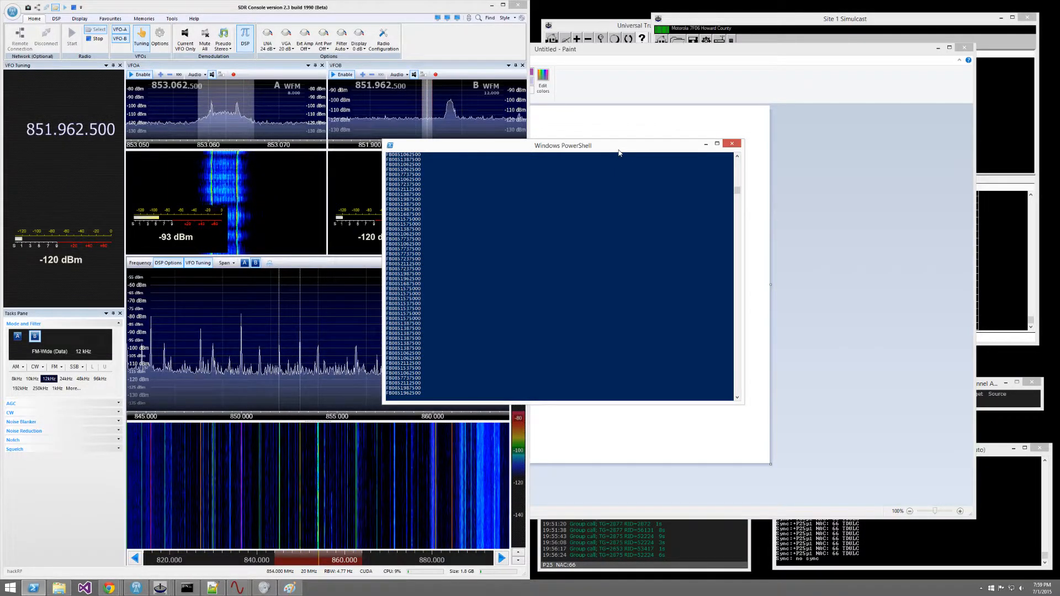
pyautogui.press('q')
pyautogui.press('Return')
pyautogui.write('q')
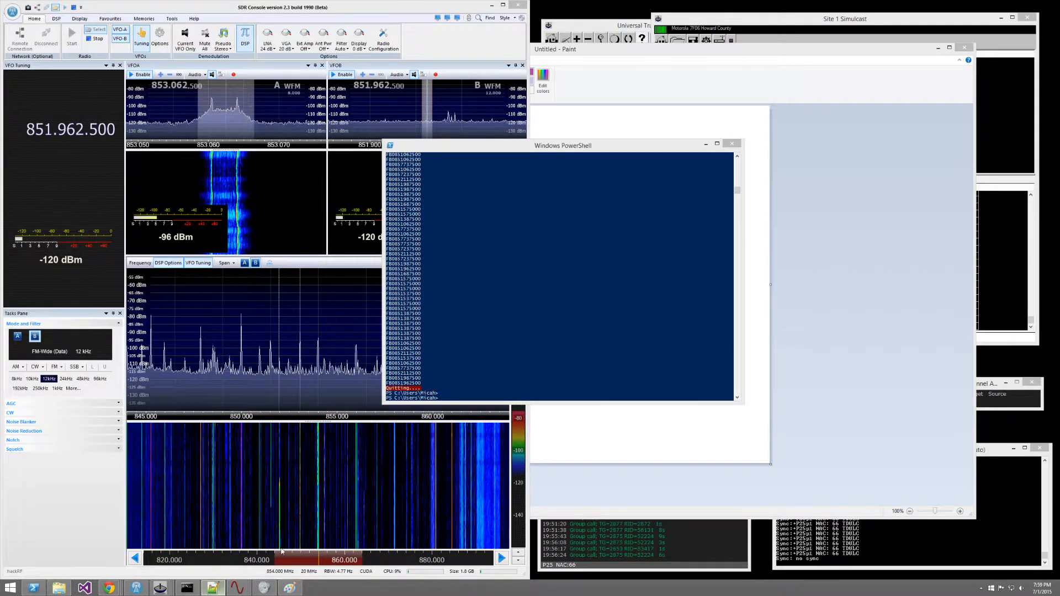
# Step: Switch to COM-Translate.ps1 in Notepad++, enlarge the window, and examine the lines that list, prompt for, create and open the serial ports
pyautogui.hotkey('alt', 'Tab')
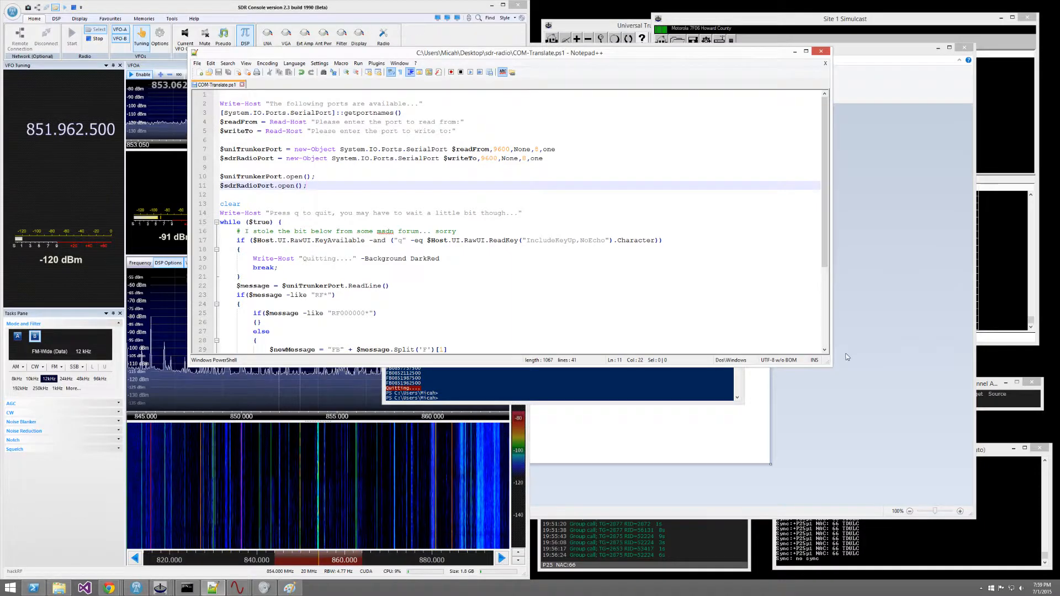
pyautogui.moveTo(831, 365); pyautogui.dragTo(890, 525)
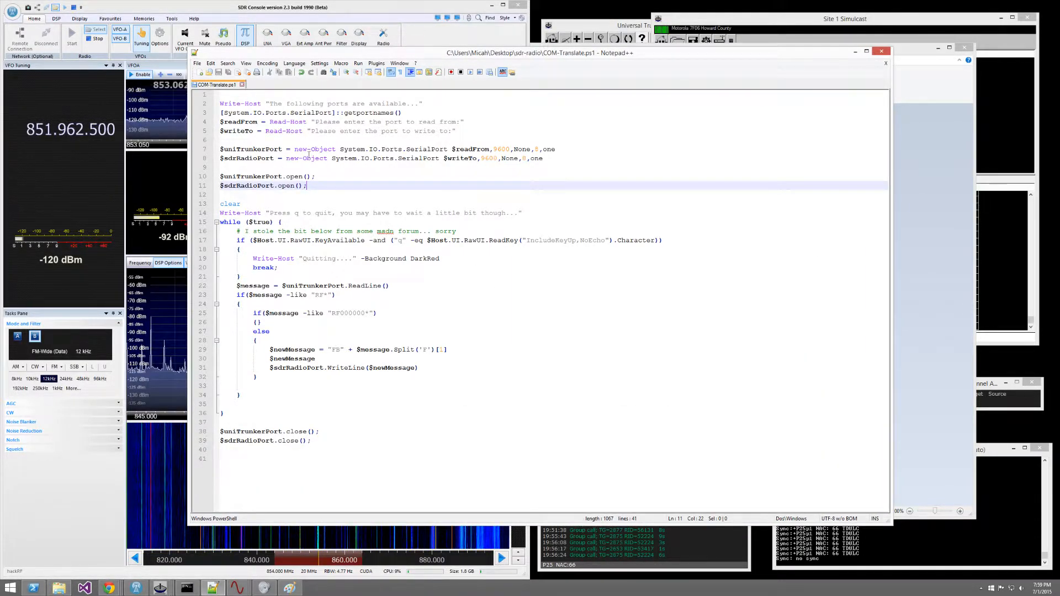
pyautogui.moveTo(402, 112); pyautogui.dragTo(221, 113)
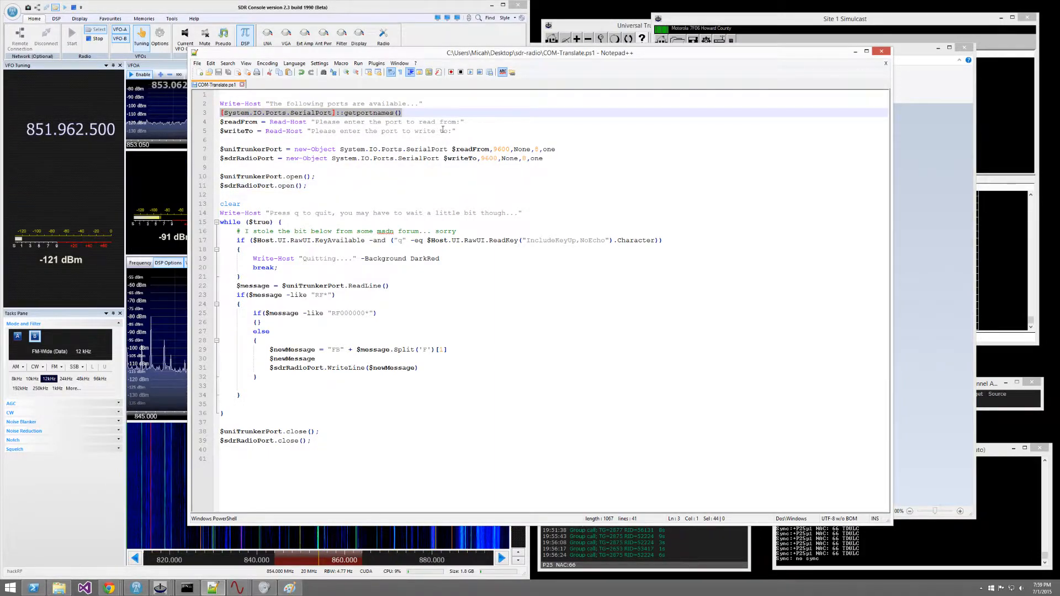
pyautogui.moveTo(467, 122); pyautogui.dragTo(221, 113)
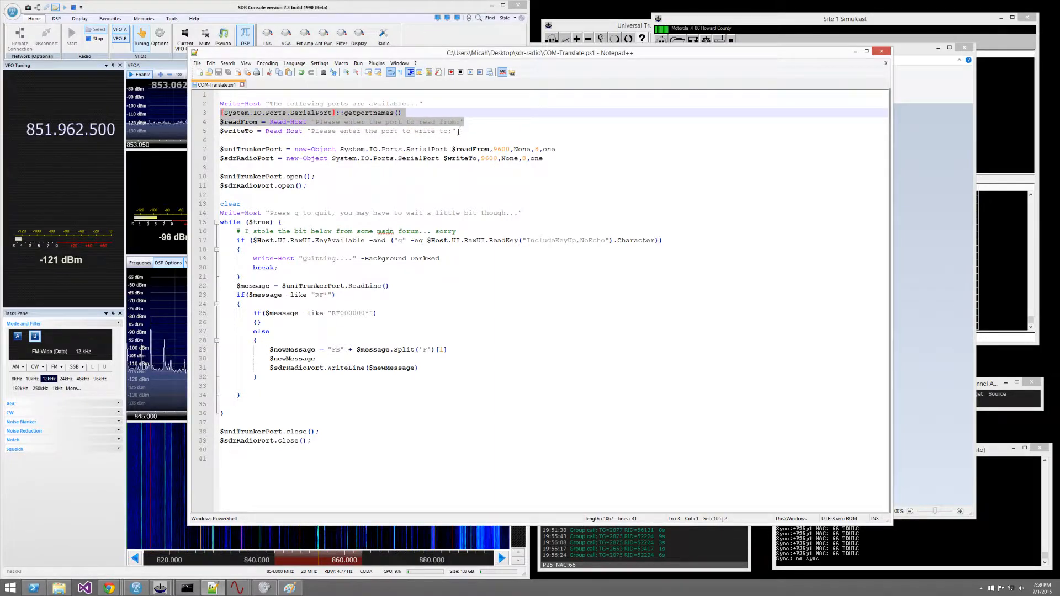
pyautogui.moveTo(456, 131); pyautogui.dragTo(221, 131)
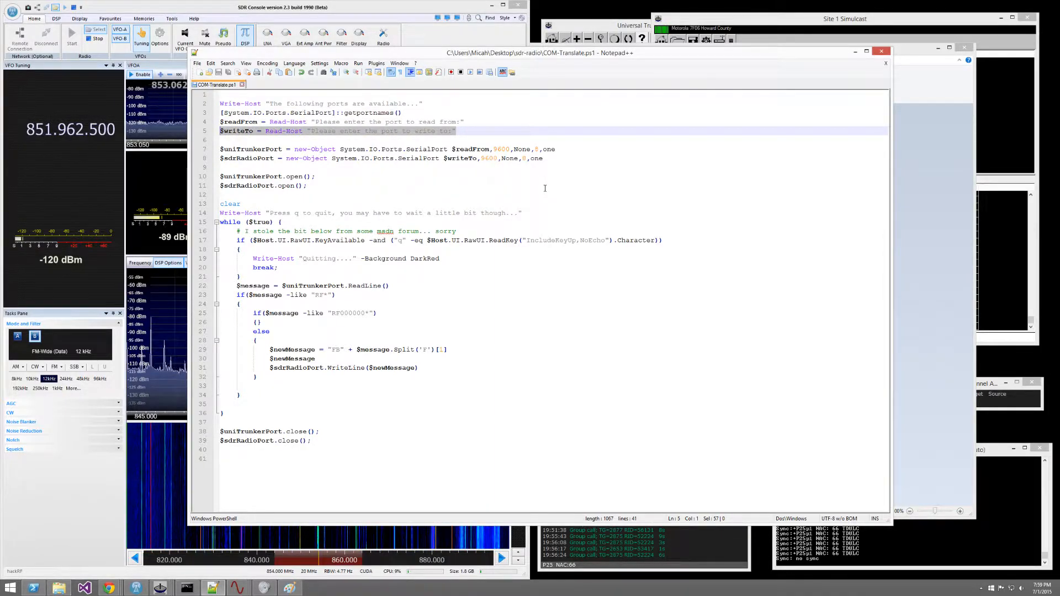
pyautogui.moveTo(556, 149); pyautogui.dragTo(420, 142)
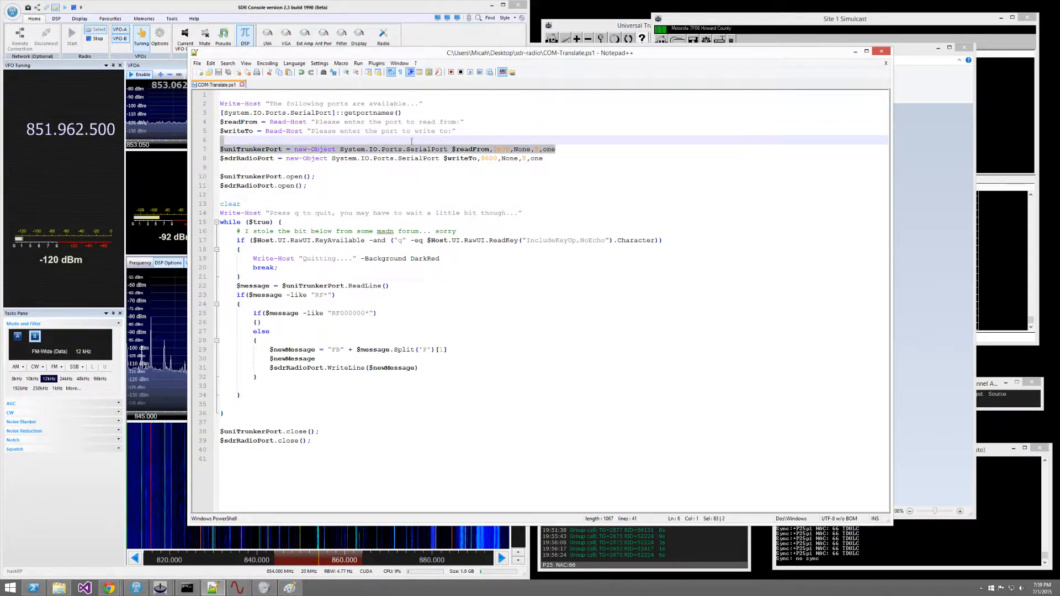
pyautogui.moveTo(266, 143); pyautogui.dragTo(221, 149)
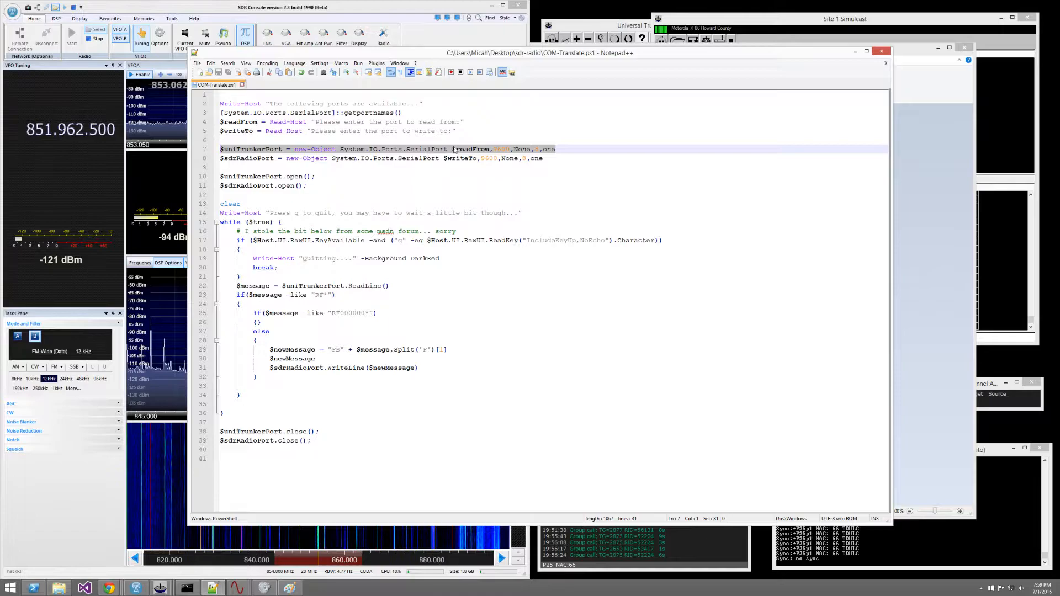
pyautogui.moveTo(222, 159)
pyautogui.mouseDown()
pyautogui.moveTo(301, 159)
pyautogui.moveTo(276, 180)
pyautogui.moveTo(223, 176)
pyautogui.mouseUp()
pyautogui.click(346, 175)
pyautogui.click(361, 189)
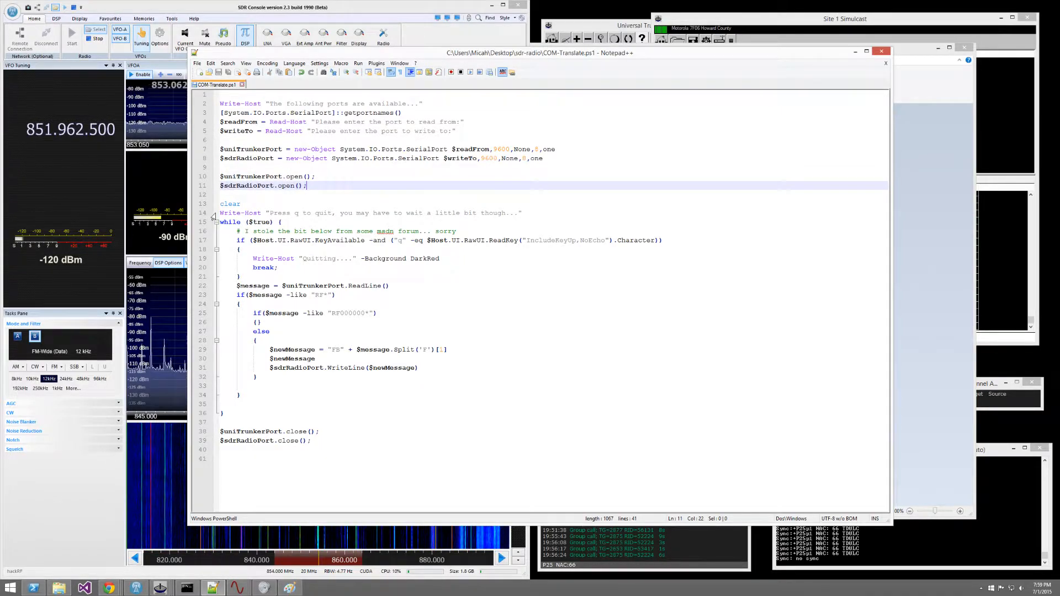
# Step: Examine the script's quit check, the line that reads $message from $uniTrunkerPort, and the "RF*" message condition
pyautogui.moveTo(220, 213); pyautogui.dragTo(268, 272)
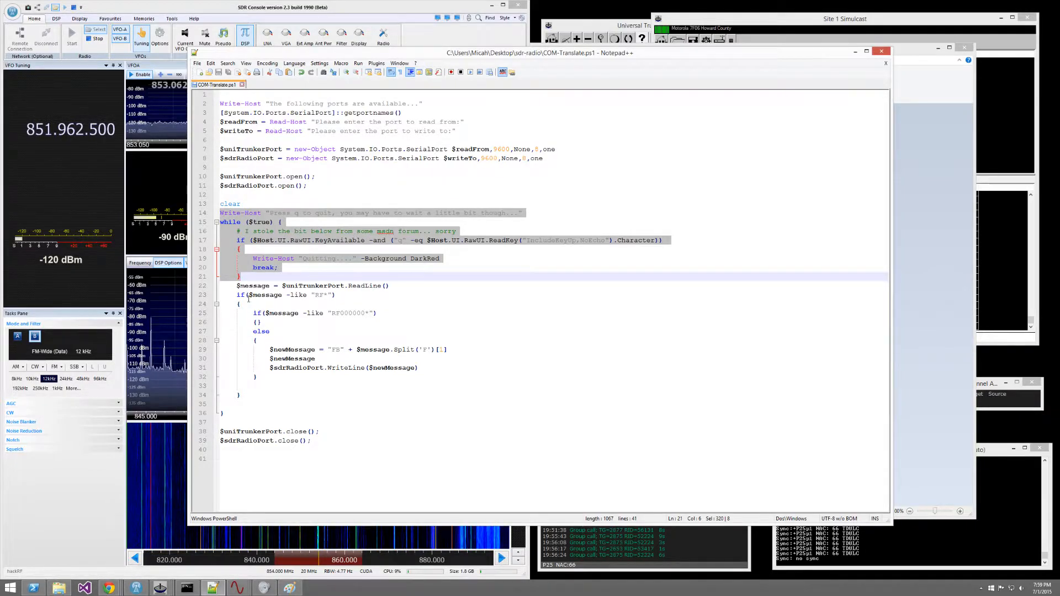
pyautogui.click(312, 269)
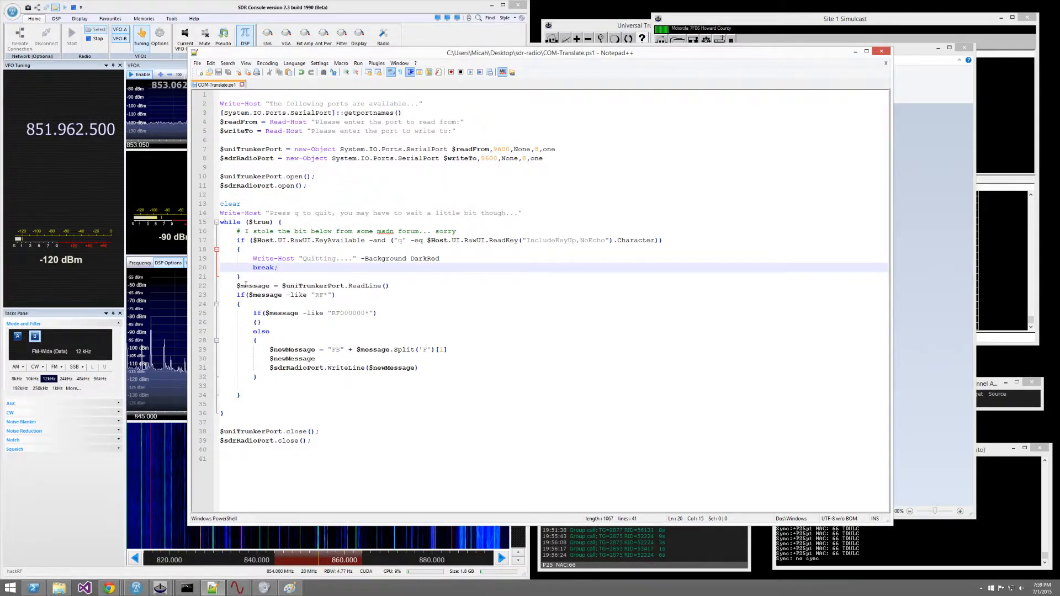
pyautogui.moveTo(235, 286); pyautogui.dragTo(286, 286)
pyautogui.click(404, 286)
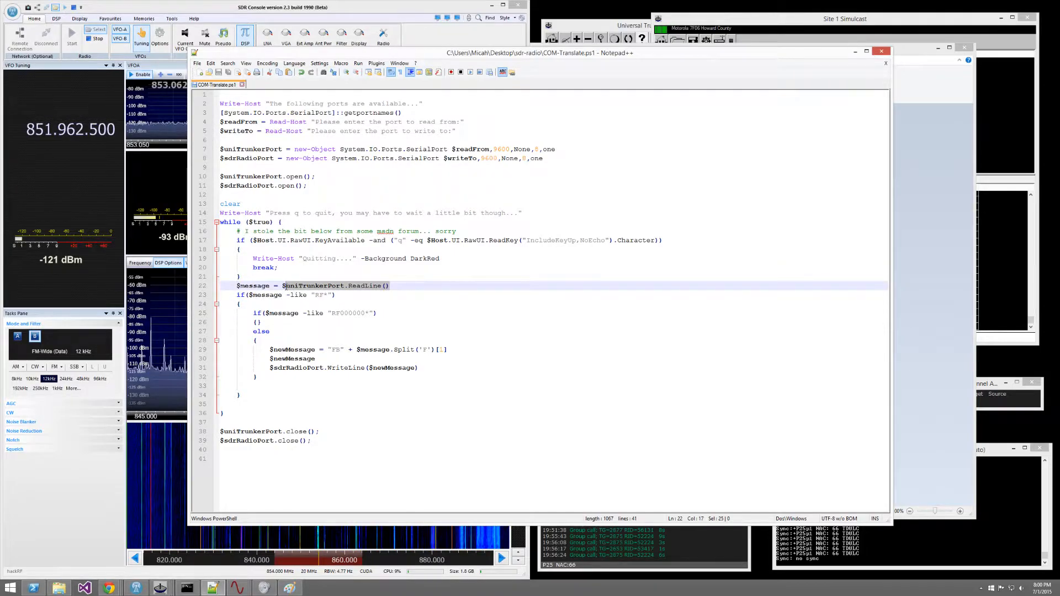
pyautogui.moveTo(333, 313); pyautogui.dragTo(342, 313)
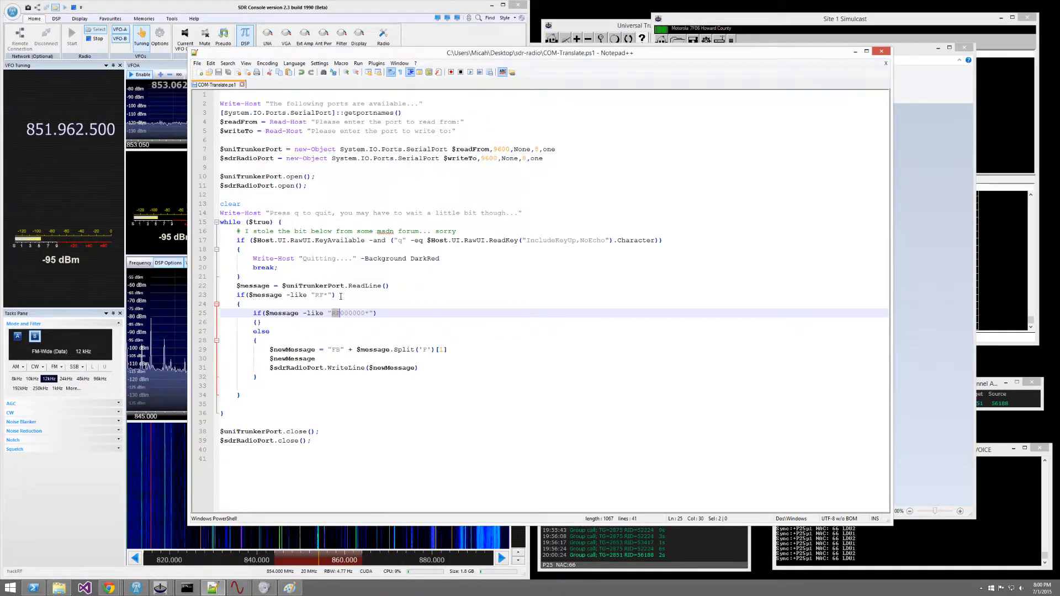
pyautogui.moveTo(316, 297); pyautogui.dragTo(324, 295)
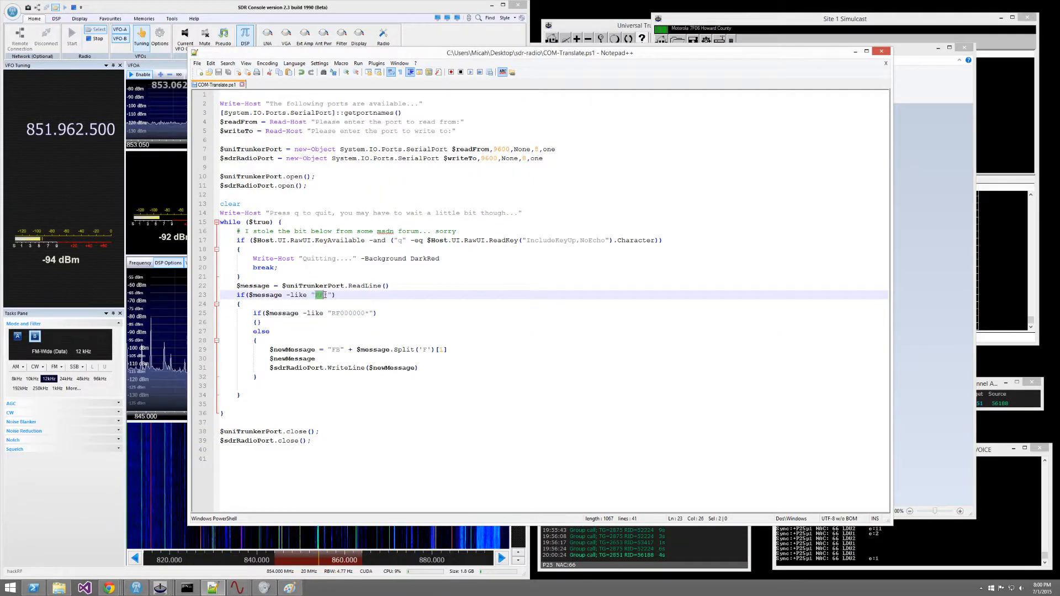
pyautogui.click(340, 296)
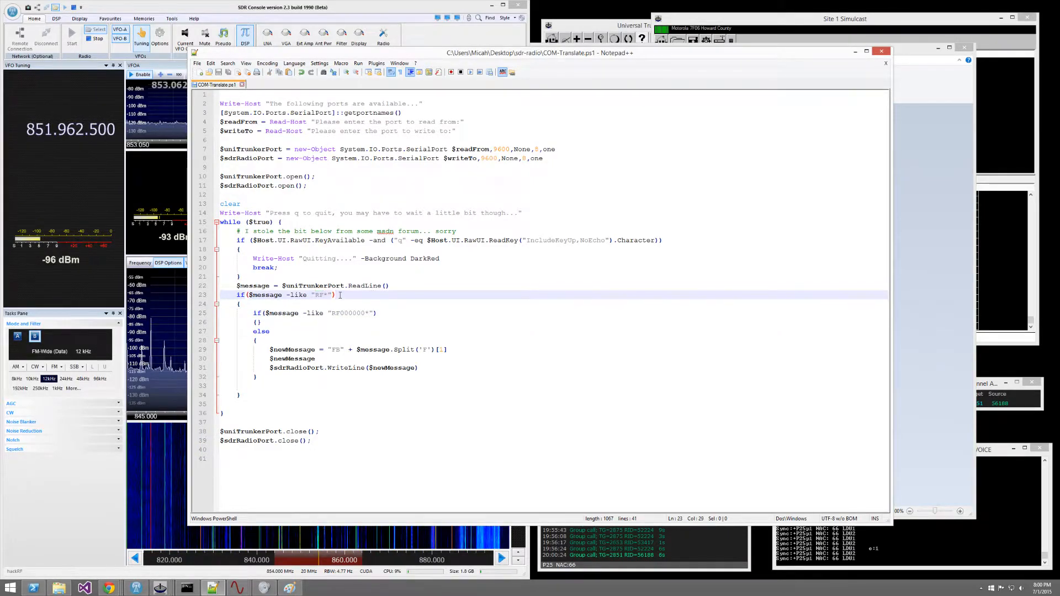
pyautogui.doubleClick(255, 286)
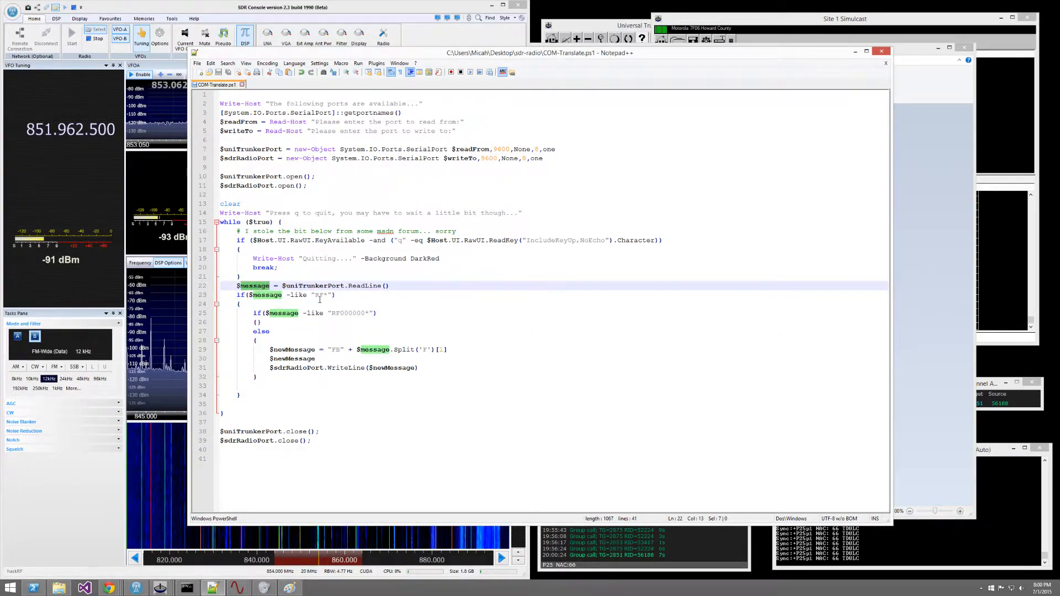
pyautogui.press('Down')
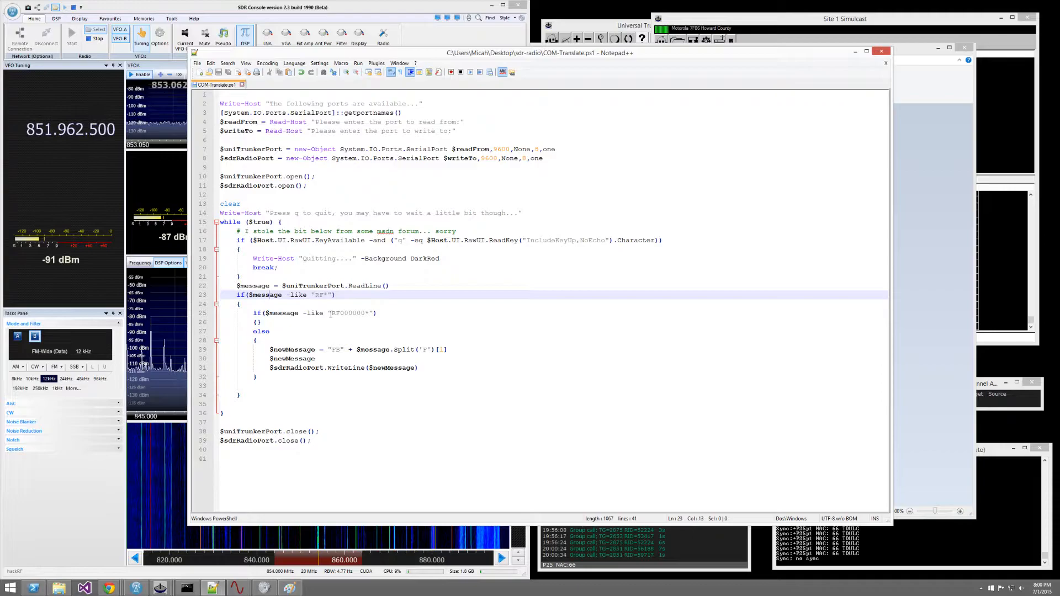
# Step: Examine the nested "RF000000*" condition and its empty block in the script
pyautogui.moveTo(333, 314); pyautogui.dragTo(365, 314)
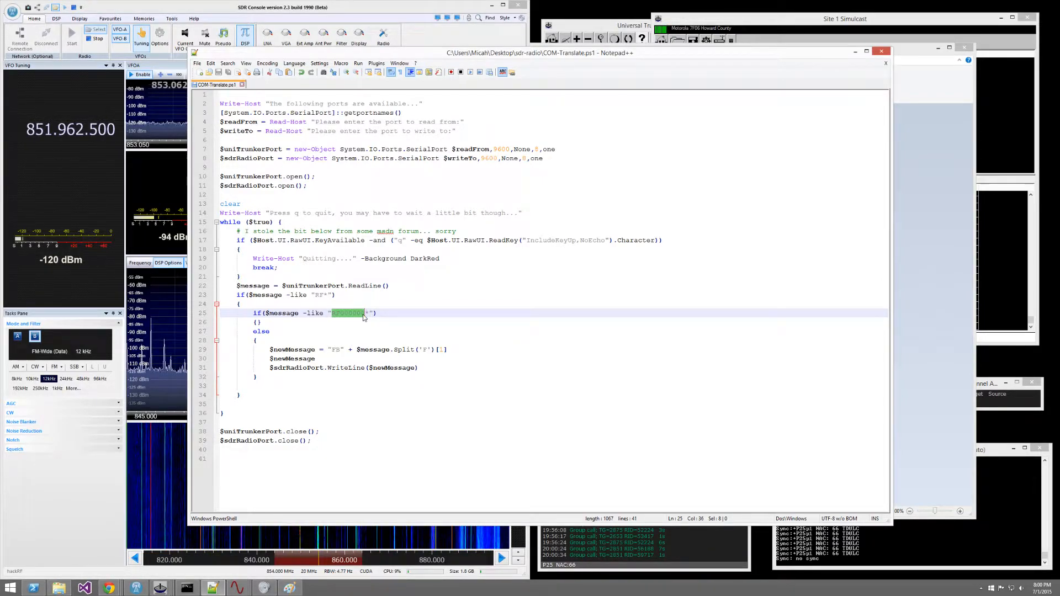
pyautogui.click(370, 313)
pyautogui.doubleClick(367, 313)
pyautogui.click(256, 323)
pyautogui.moveTo(268, 322); pyautogui.dragTo(253, 323)
pyautogui.click(301, 327)
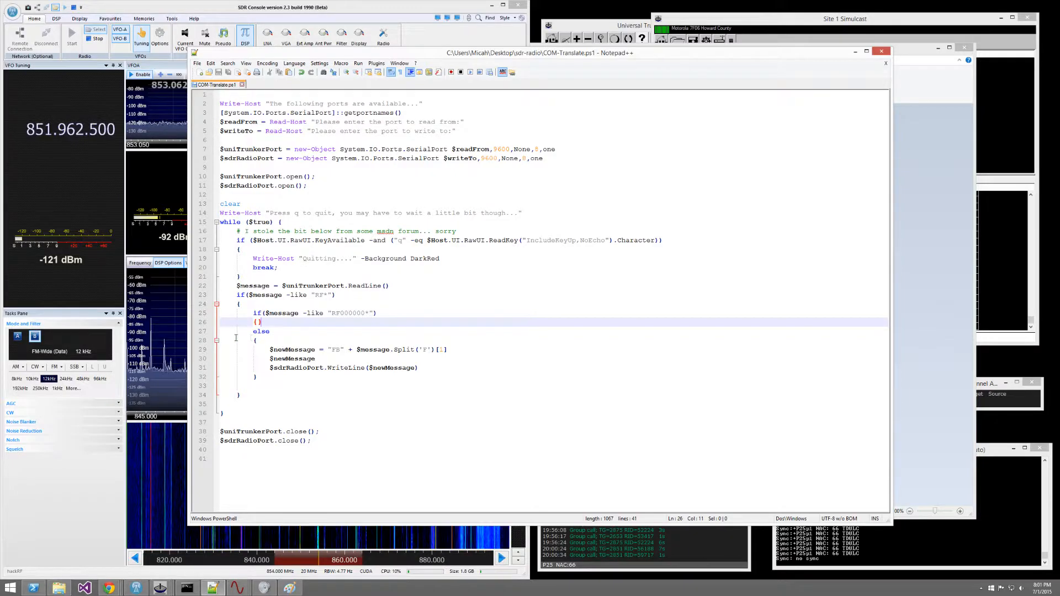
# Step: Examine how the else block builds $newMessage from "FB" and the split message and writes it to $sdrRadioPort, comparing it with the "RF000000*" condition
pyautogui.moveTo(270, 349); pyautogui.dragTo(341, 352)
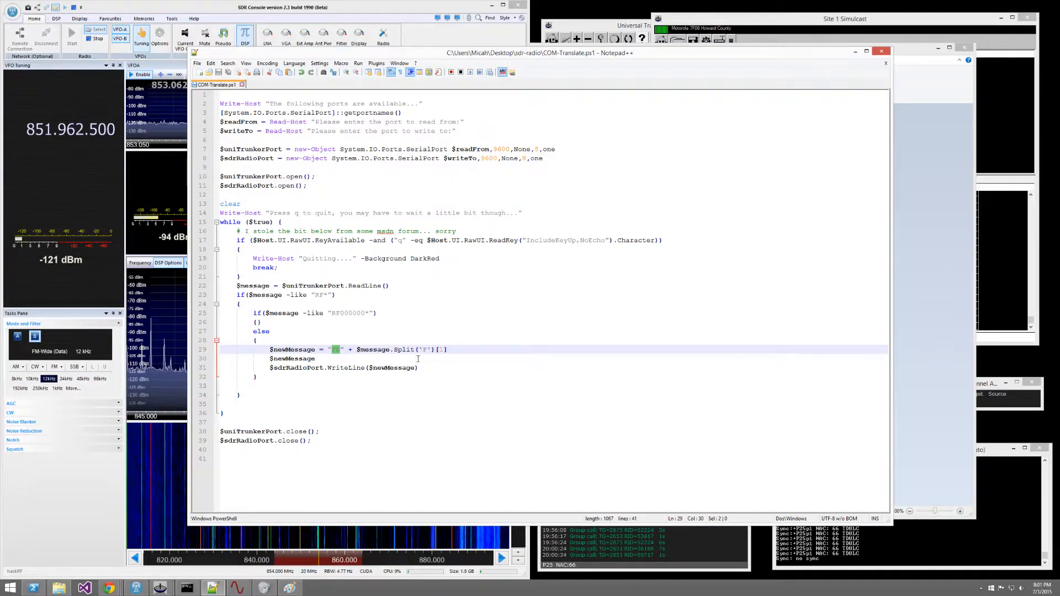
pyautogui.moveTo(358, 350); pyautogui.dragTo(454, 349)
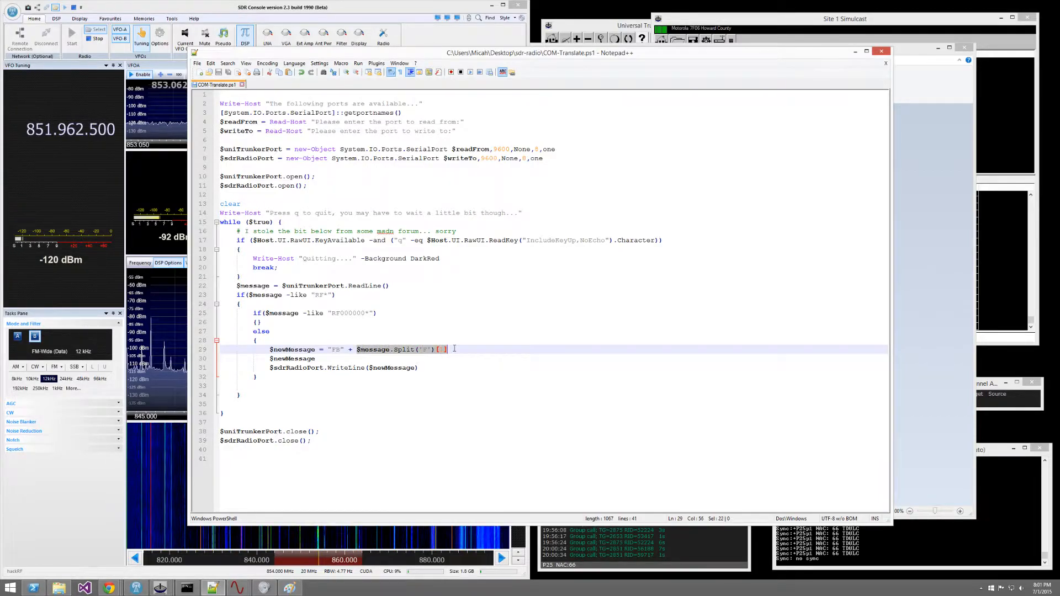
pyautogui.click(346, 314)
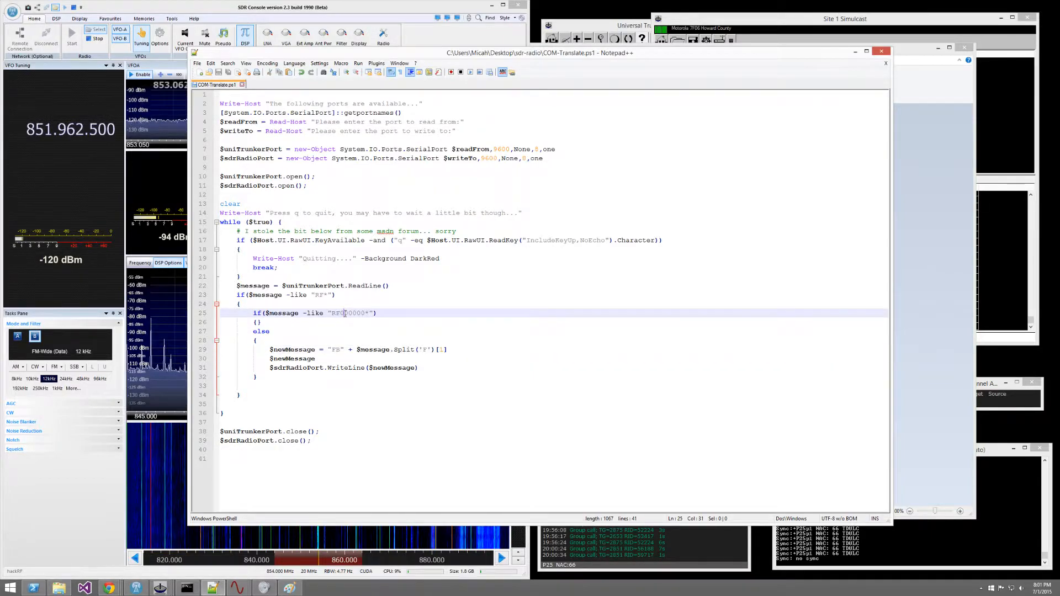
pyautogui.moveTo(342, 314); pyautogui.dragTo(362, 313)
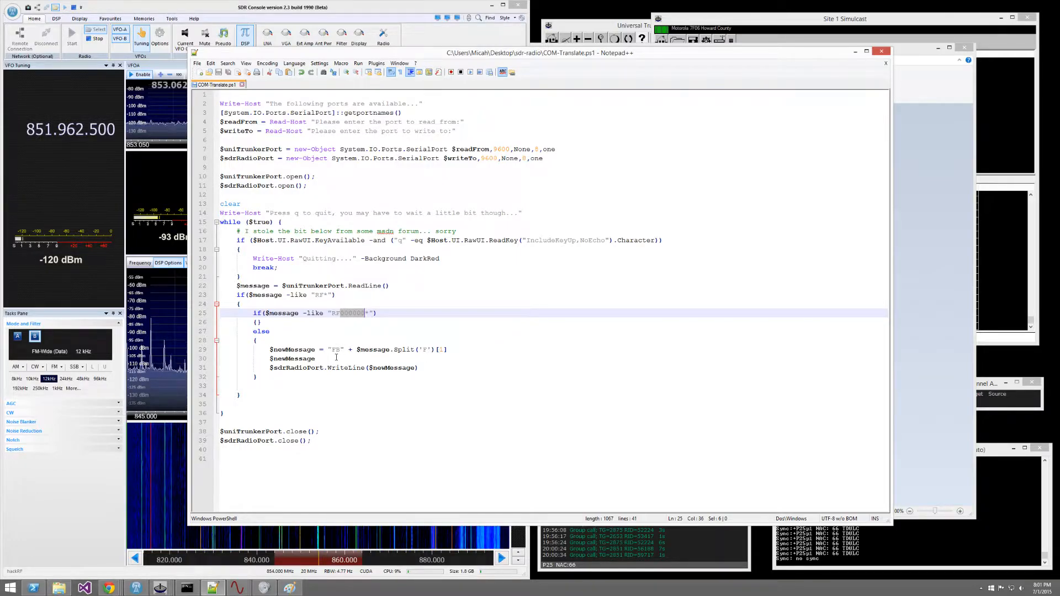
pyautogui.moveTo(325, 359); pyautogui.dragTo(268, 359)
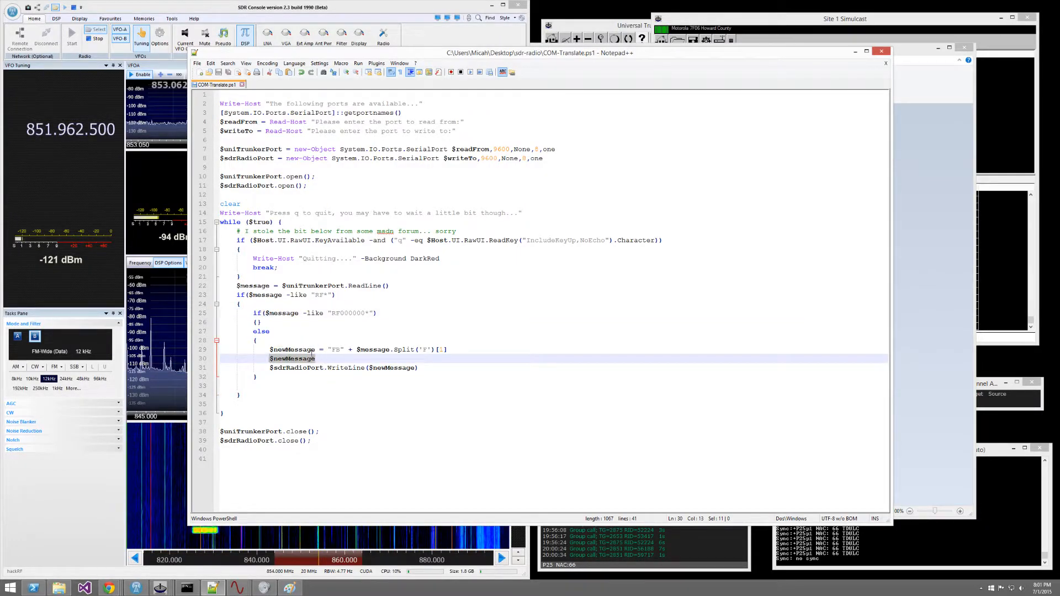
pyautogui.click(287, 368)
pyautogui.moveTo(288, 367); pyautogui.dragTo(421, 368)
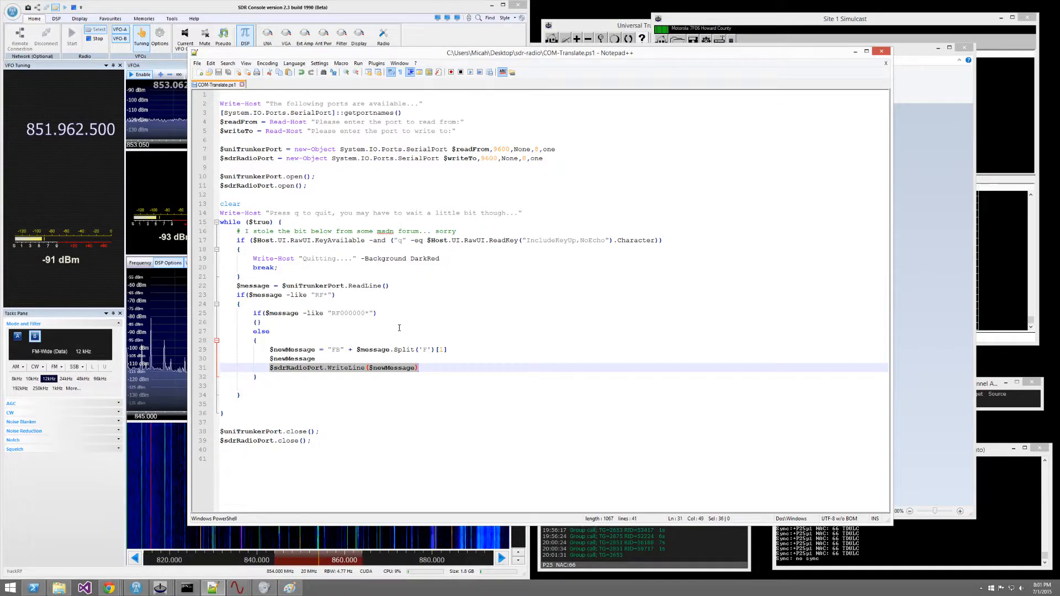
pyautogui.moveTo(340, 313); pyautogui.dragTo(332, 313)
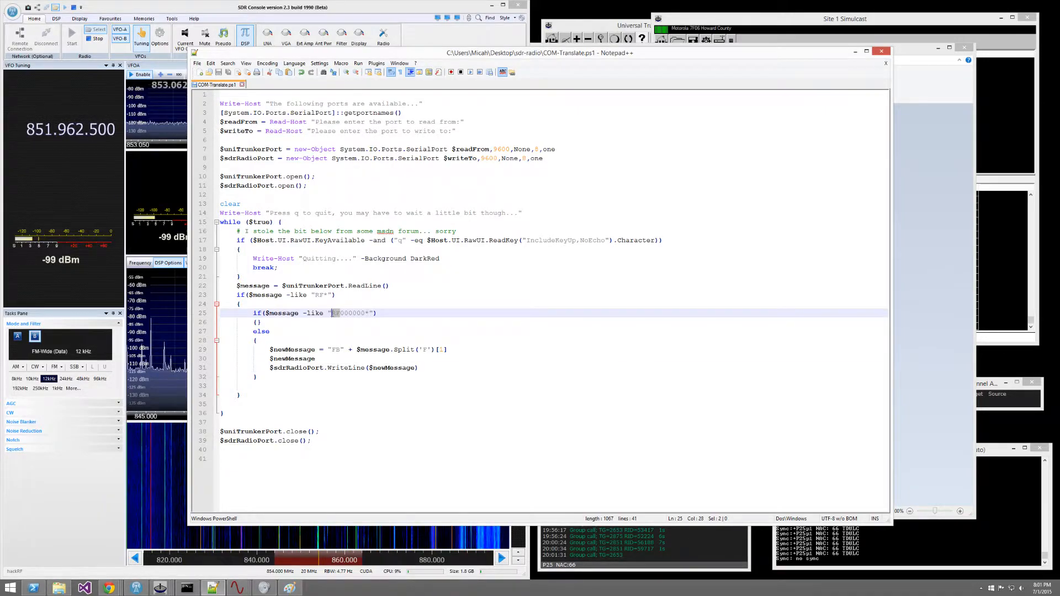
# Step: Minimize Notepad++ and run C:\Users\Micah\Desktop\sdr-radio\COM-Translate.ps1 in the PowerShell window
pyautogui.click(487, 292)
pyautogui.click(855, 51)
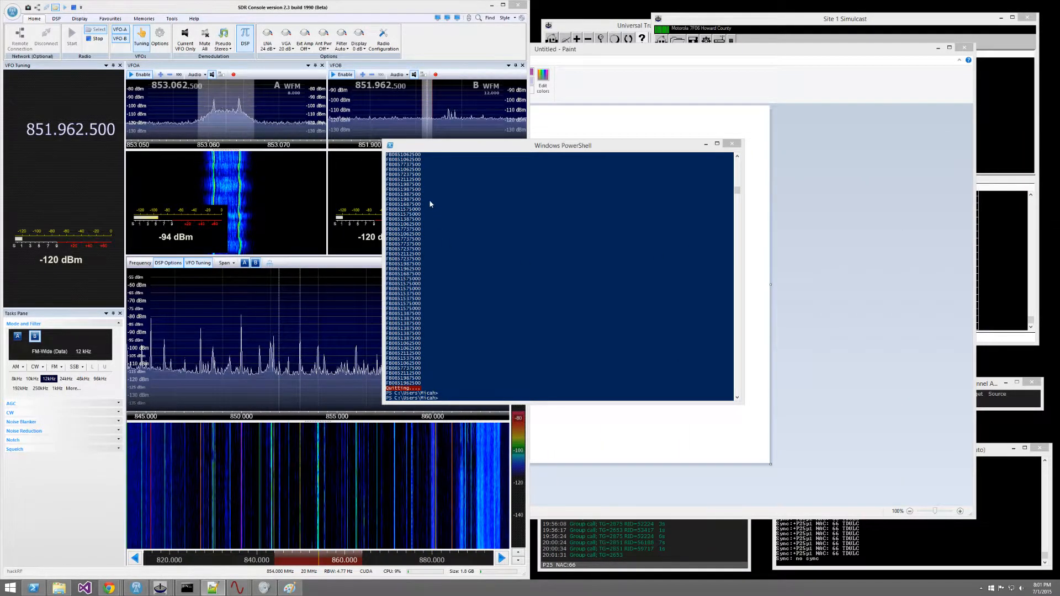
pyautogui.click(421, 229)
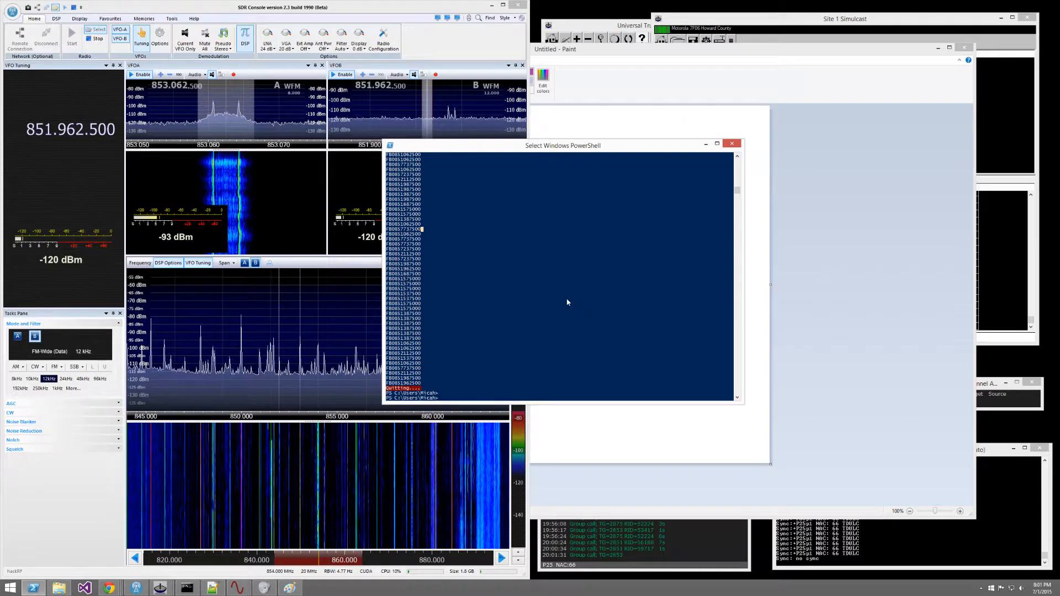
pyautogui.write('COM3')
pyautogui.press('Tab')
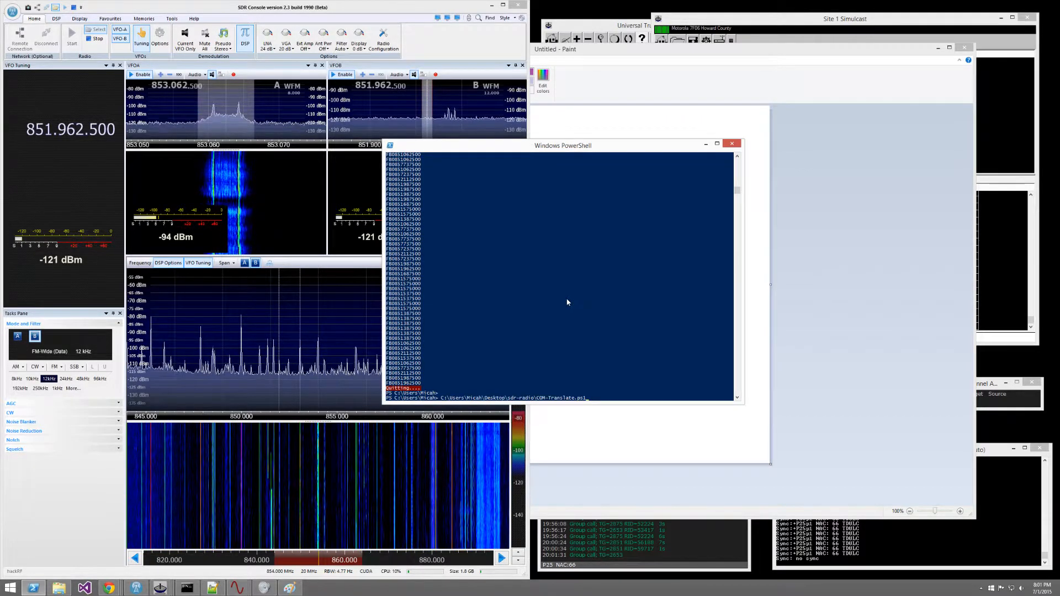
pyautogui.press('Return')
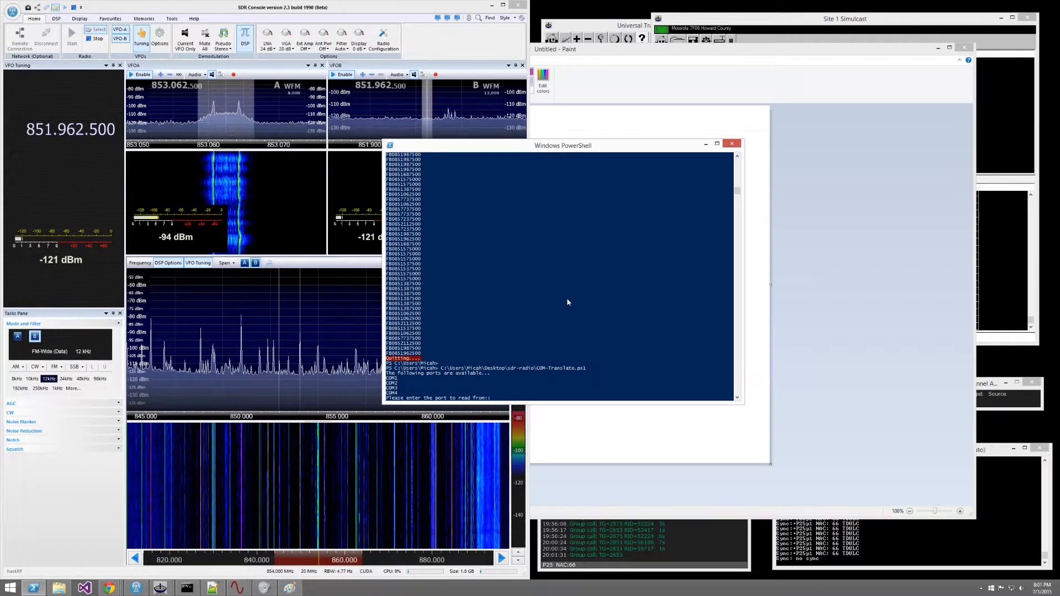
# Step: Set the script to read from COM3 and write to COM4, and minimize the PowerShell window
pyautogui.write('COM3')
pyautogui.press('Return')
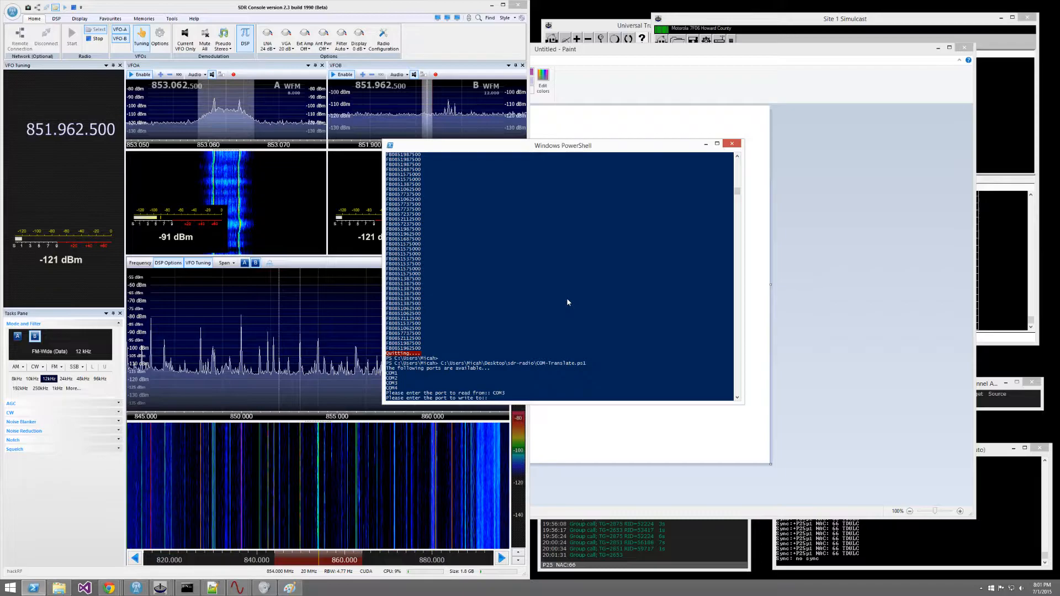
pyautogui.write('COM')
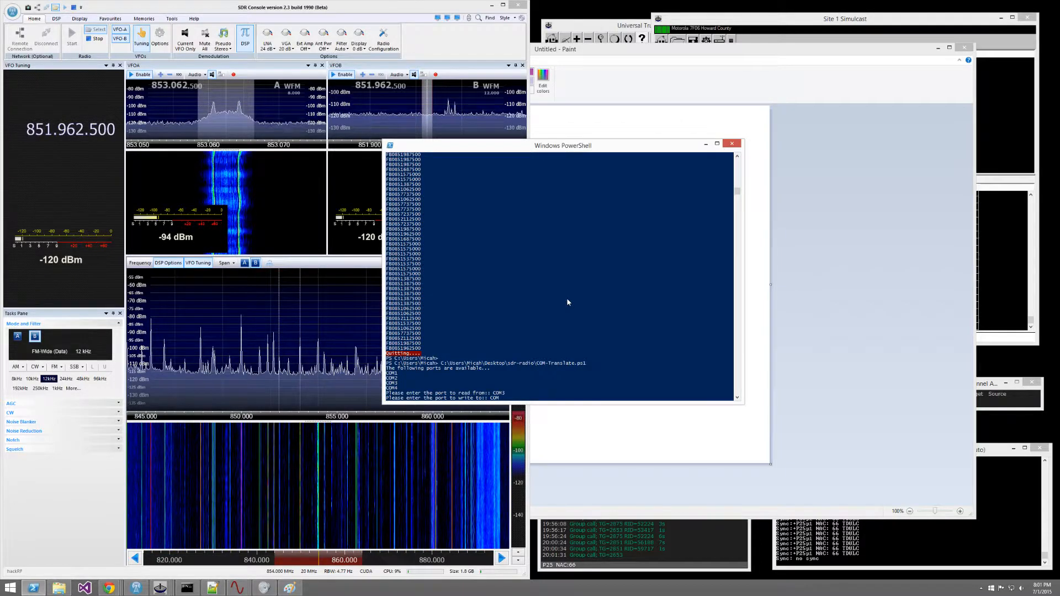
pyautogui.write('4')
pyautogui.press('Return')
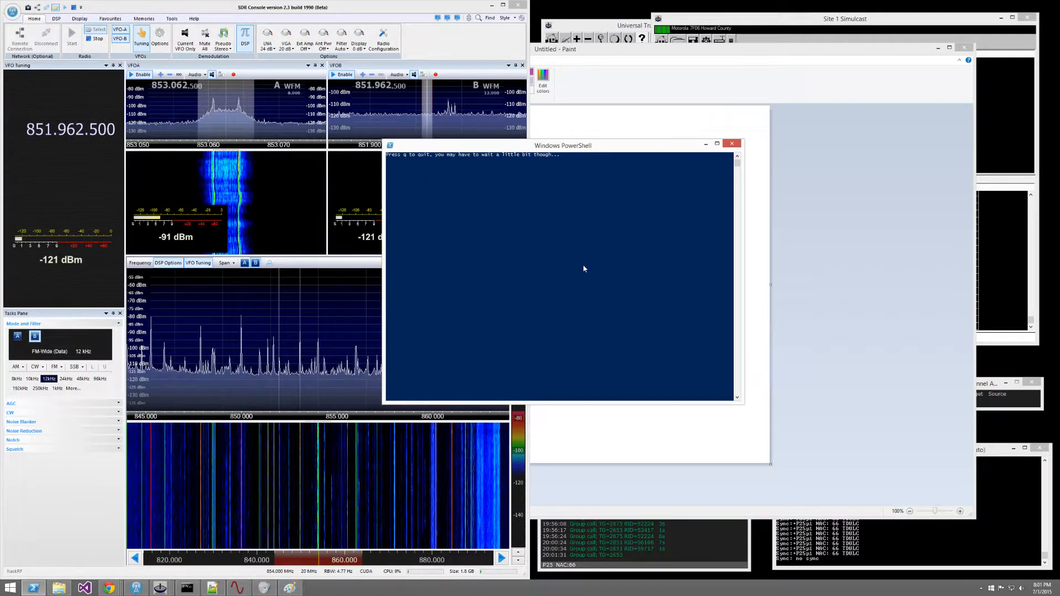
pyautogui.moveTo(696, 150); pyautogui.dragTo(369, 203)
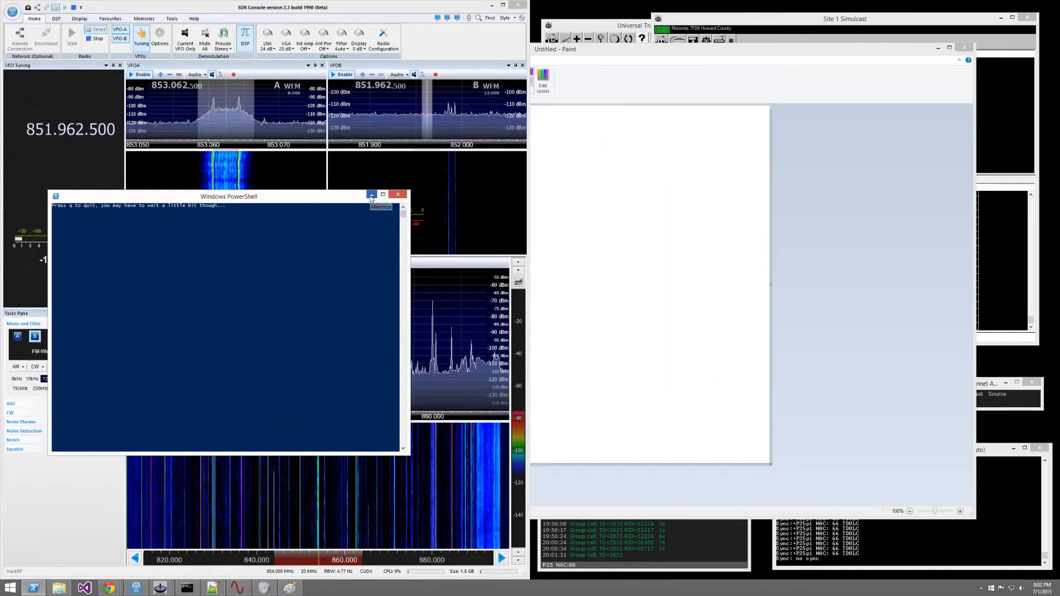
pyautogui.click(371, 197)
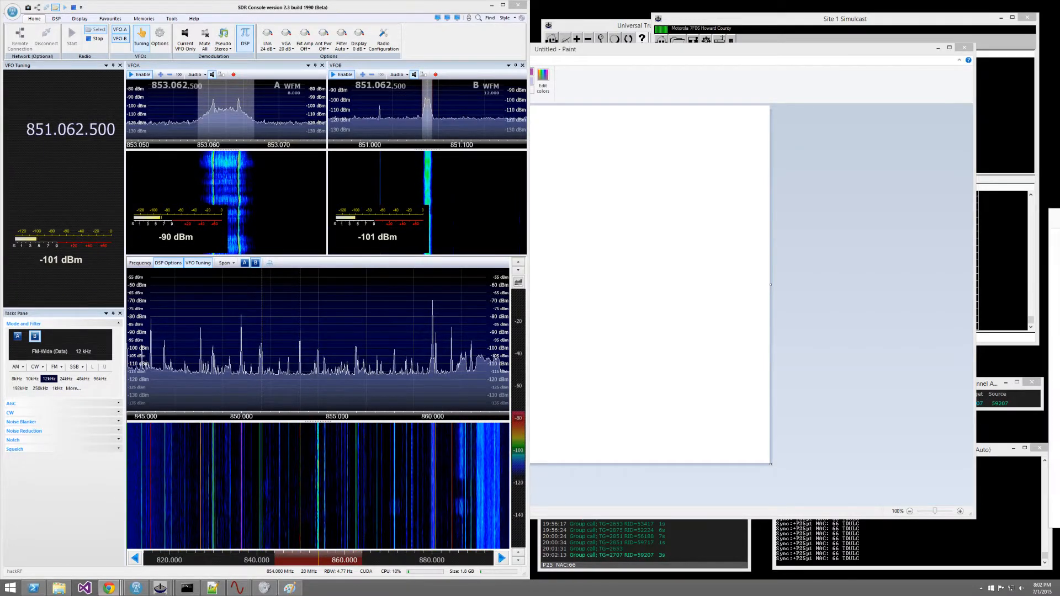
# Step: Switch to the browser to examine NetBurner's Virtual COMM Port Driver download page in a smaller window, and minimize it
pyautogui.hotkey('alt', 'Tab')
pyautogui.doubleClick(273, 90)
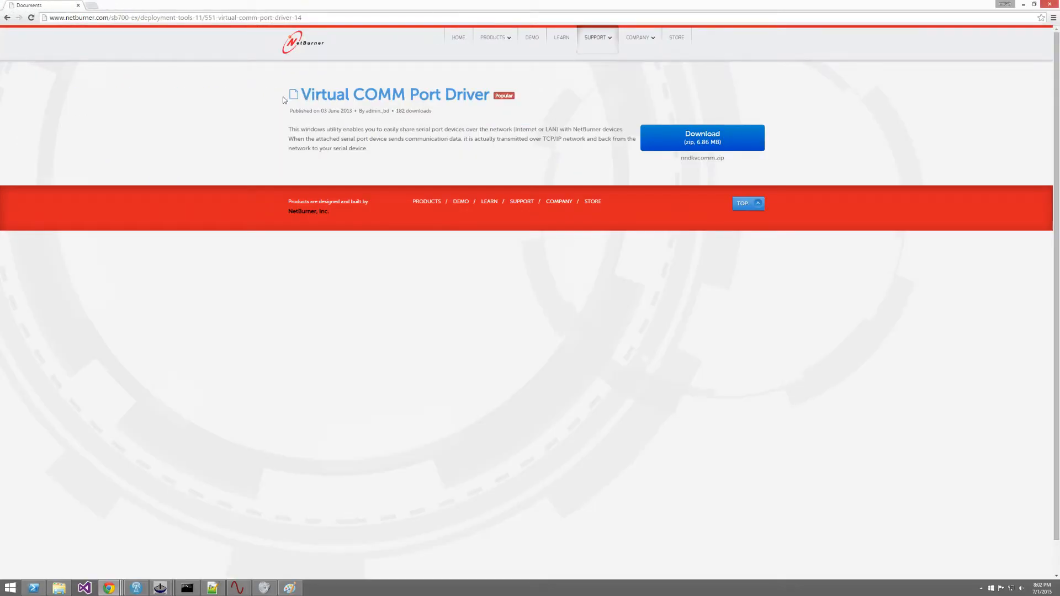
pyautogui.doubleClick(367, 8)
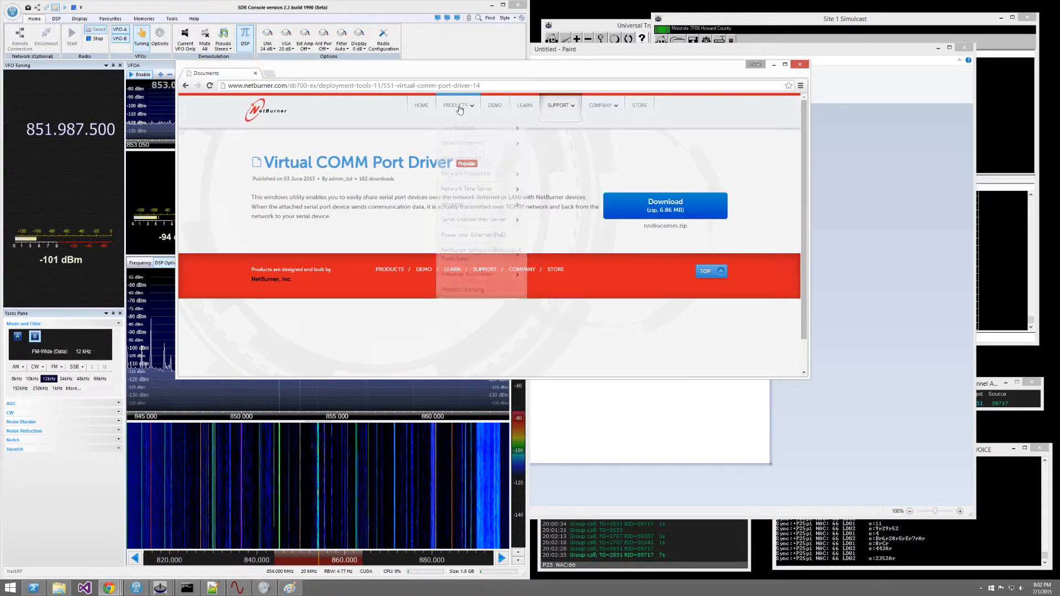
pyautogui.moveTo(455, 76); pyautogui.dragTo(531, 137)
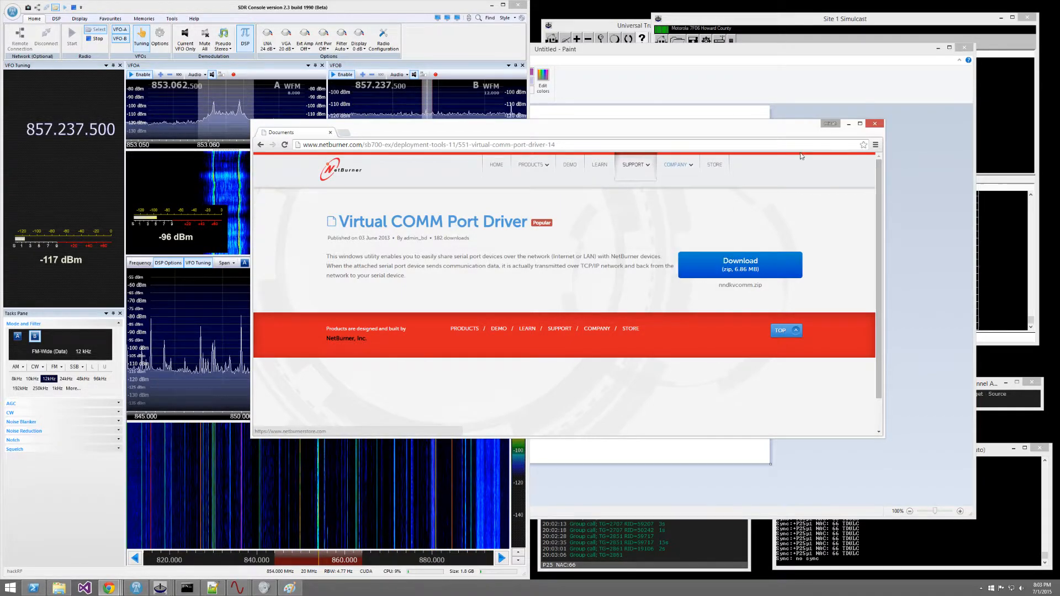
pyautogui.click(849, 124)
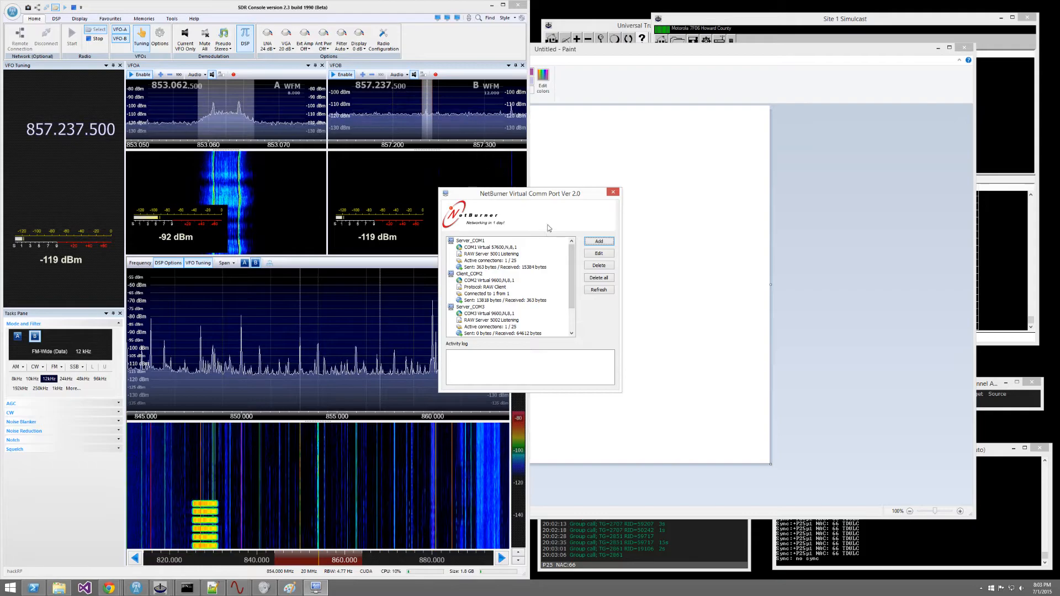
# Step: Examine the COM1 to COM4 server and client entries in the NetBurner Virtual Comm Port window, and move the window aside
pyautogui.moveTo(548, 198); pyautogui.dragTo(659, 179)
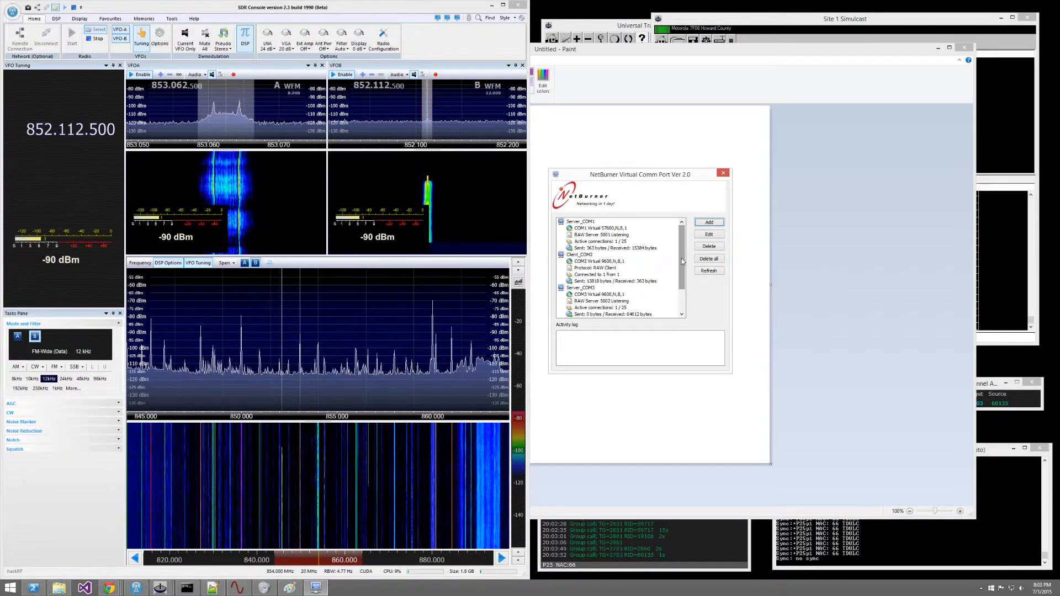
pyautogui.moveTo(683, 262)
pyautogui.mouseDown()
pyautogui.moveTo(683, 288)
pyautogui.moveTo(681, 249)
pyautogui.mouseUp()
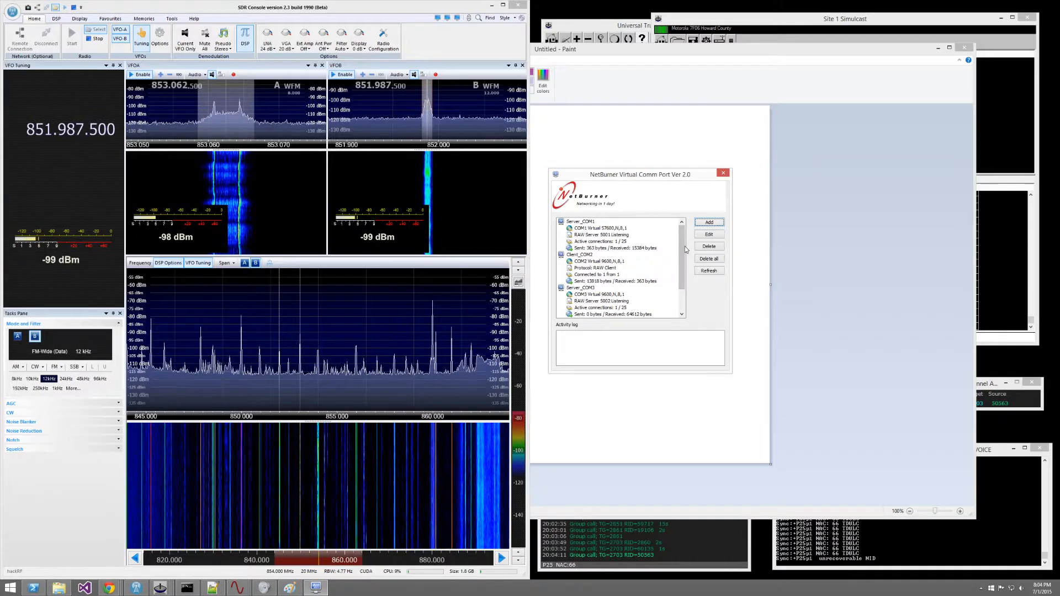
pyautogui.moveTo(684, 250); pyautogui.dragTo(685, 274)
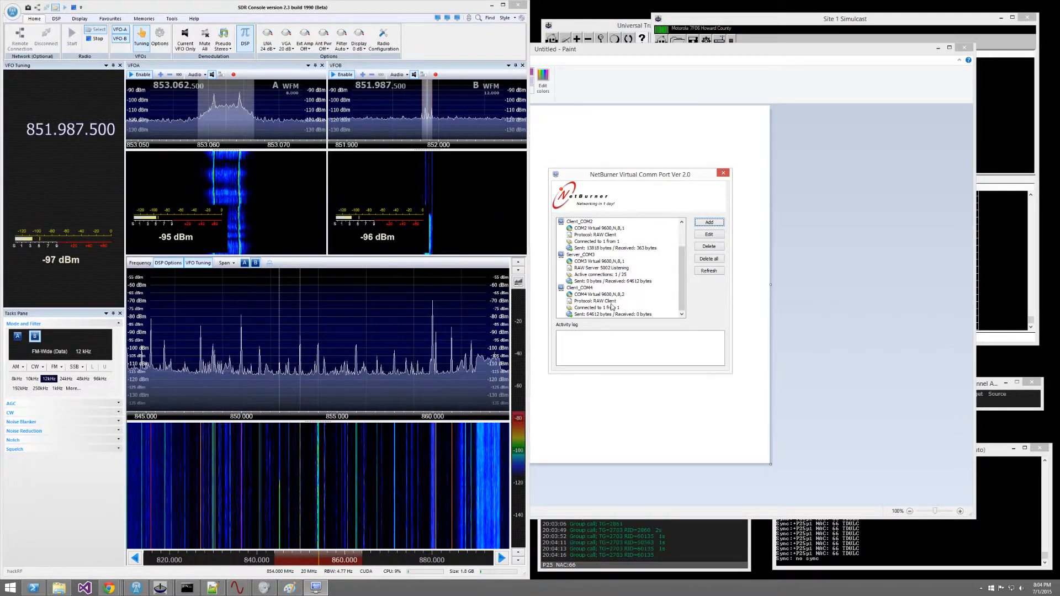
pyautogui.moveTo(699, 175); pyautogui.dragTo(437, 342)
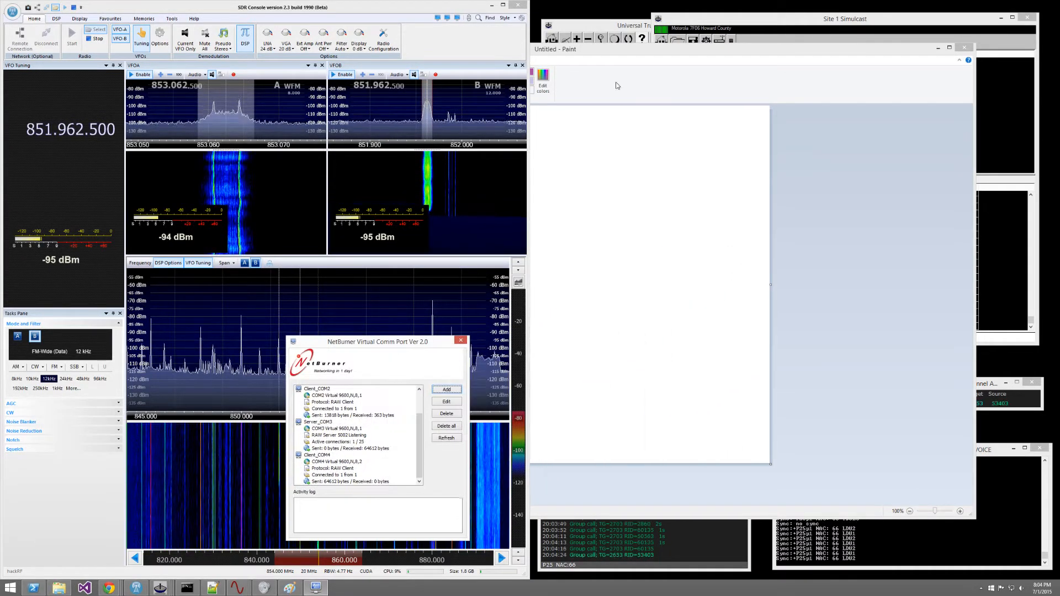
# Step: Switch to the Paint diagram and erase the two linked circles between VFO B and unitrunker with a larger eraser
pyautogui.click(808, 178)
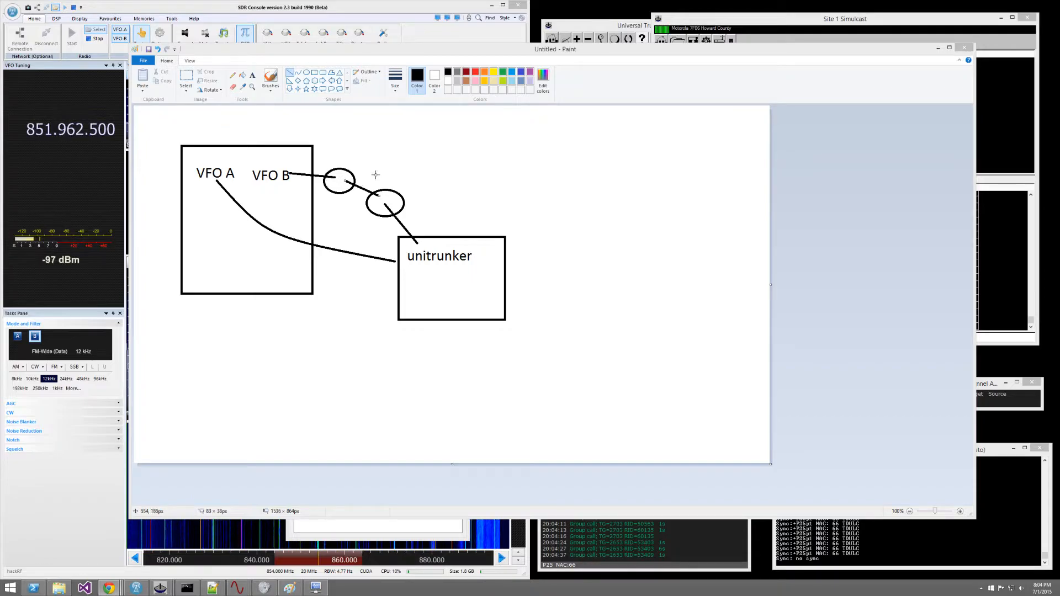
pyautogui.click(232, 87)
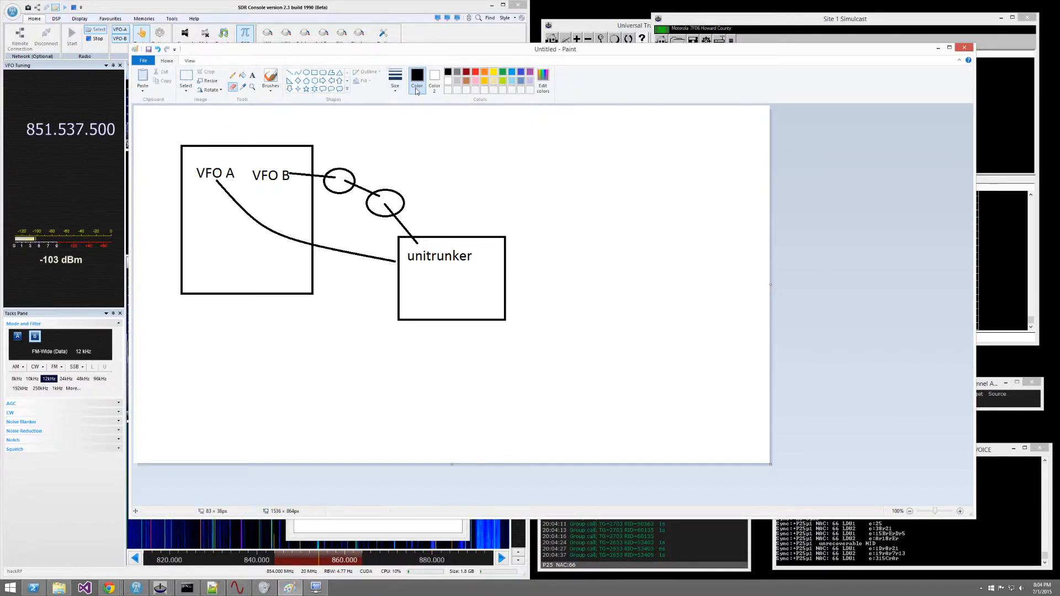
pyautogui.click(395, 82)
pyautogui.click(408, 153)
pyautogui.click(314, 72)
pyautogui.click(234, 88)
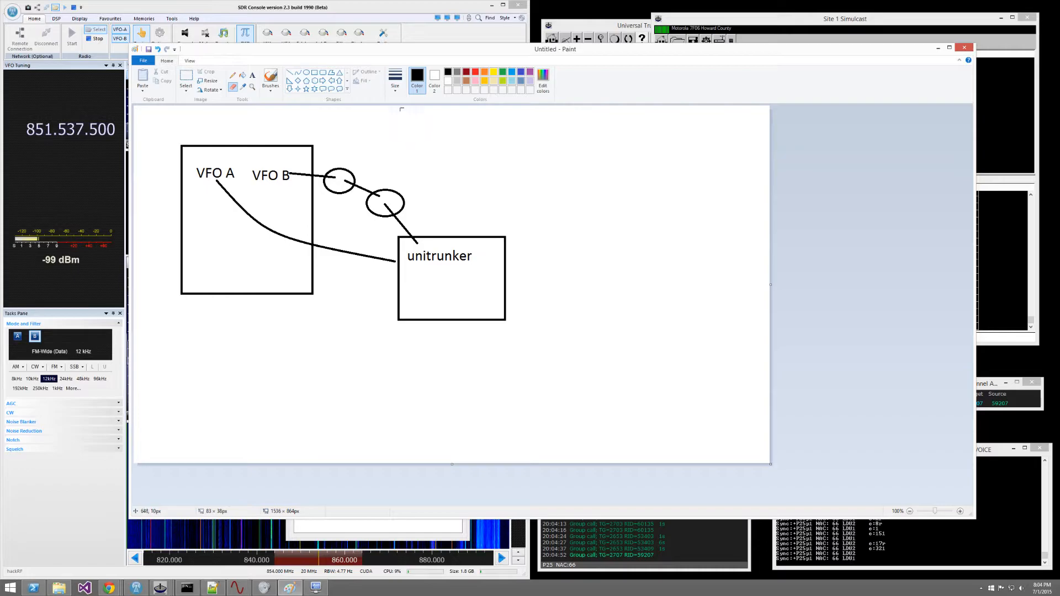
pyautogui.click(393, 92)
pyautogui.click(411, 118)
pyautogui.moveTo(332, 171)
pyautogui.mouseDown()
pyautogui.moveTo(338, 191)
pyautogui.moveTo(399, 197)
pyautogui.moveTo(397, 215)
pyautogui.moveTo(384, 217)
pyautogui.moveTo(382, 201)
pyautogui.mouseUp()
# Step: Draw two circles above the unitrunker box, about 63 × 52 px and 68 × 75 px, and join them with a line
pyautogui.click(307, 73)
pyautogui.moveTo(407, 221); pyautogui.dragTo(417, 228)
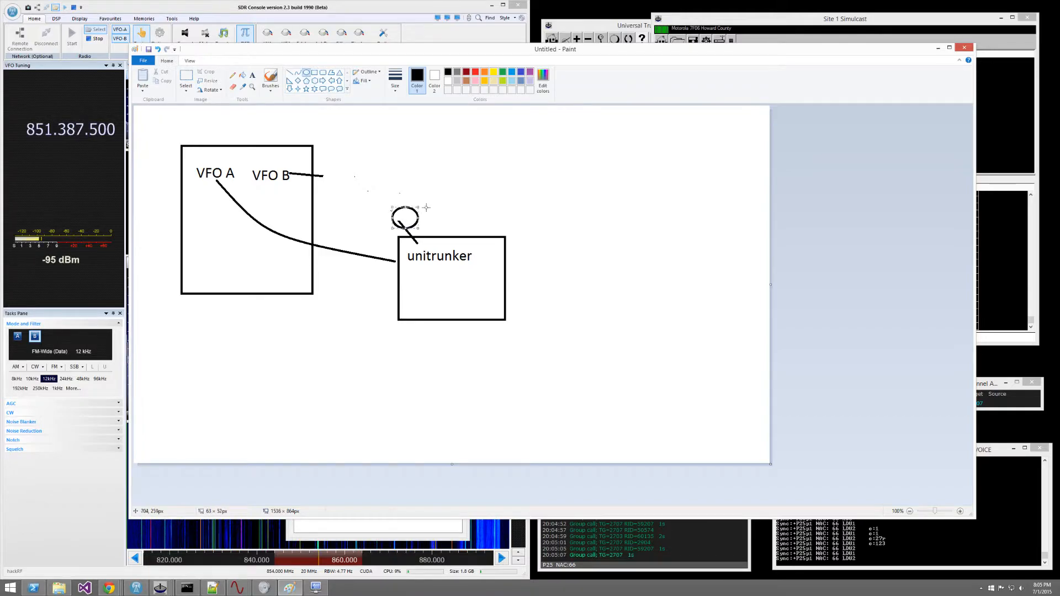
pyautogui.moveTo(423, 182); pyautogui.dragTo(452, 215)
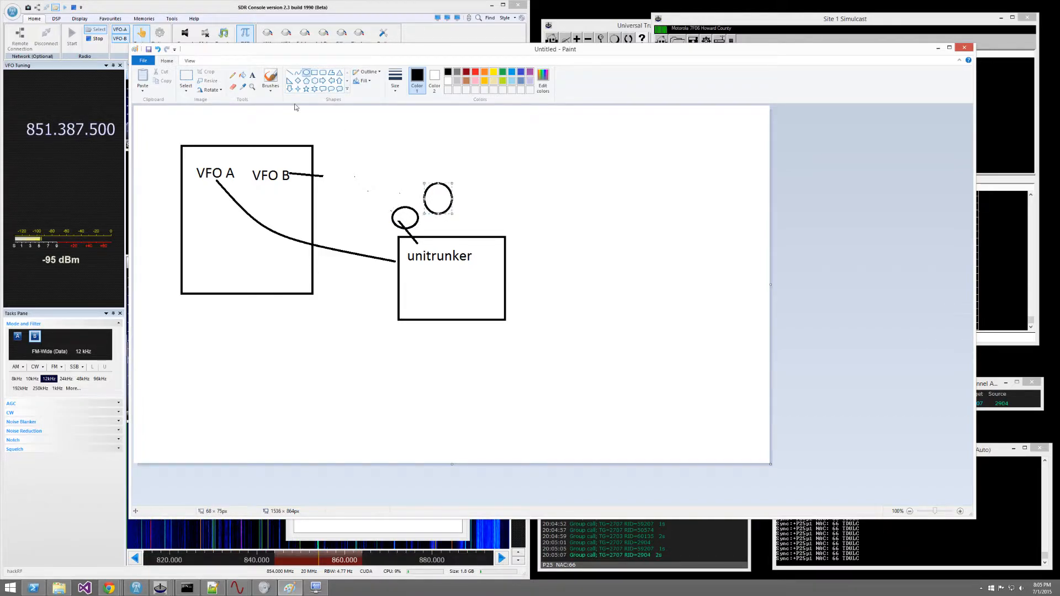
pyautogui.click(290, 73)
pyautogui.moveTo(408, 218); pyautogui.dragTo(438, 195)
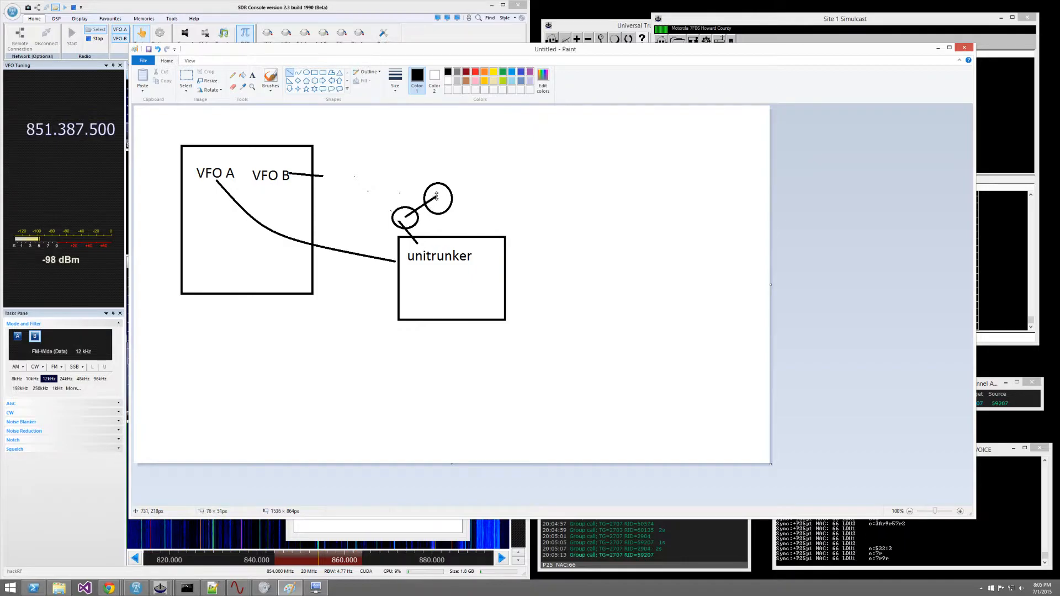
# Step: Draw a circle at the end of VFO B's line and an ellipse about 83 × 50 px above it, joined by a line
pyautogui.click(306, 74)
pyautogui.moveTo(320, 163); pyautogui.dragTo(349, 188)
pyautogui.moveTo(348, 142); pyautogui.dragTo(383, 162)
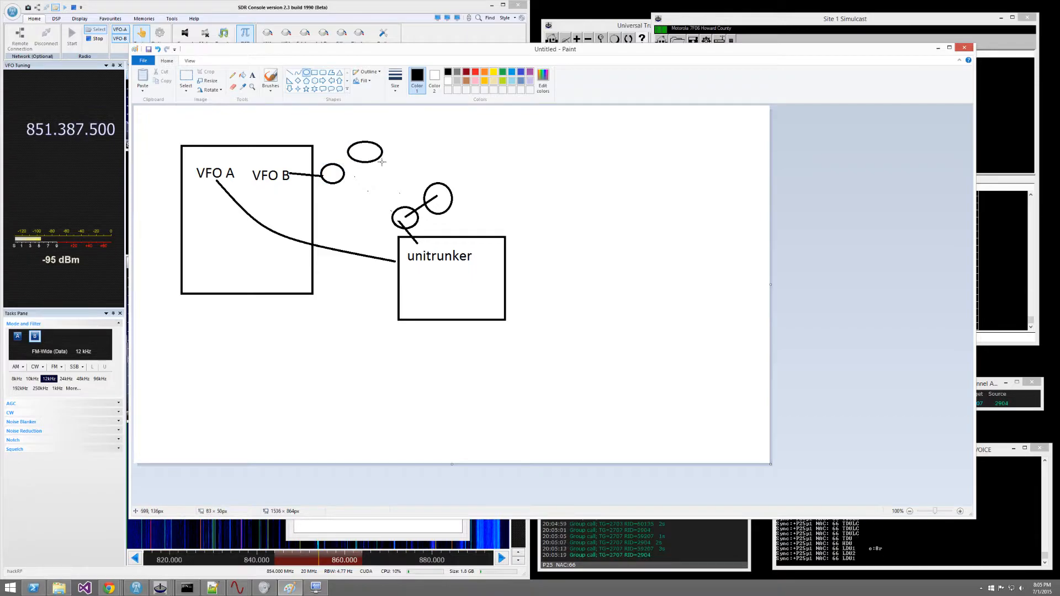
pyautogui.click(288, 74)
pyautogui.moveTo(334, 173); pyautogui.dragTo(363, 151)
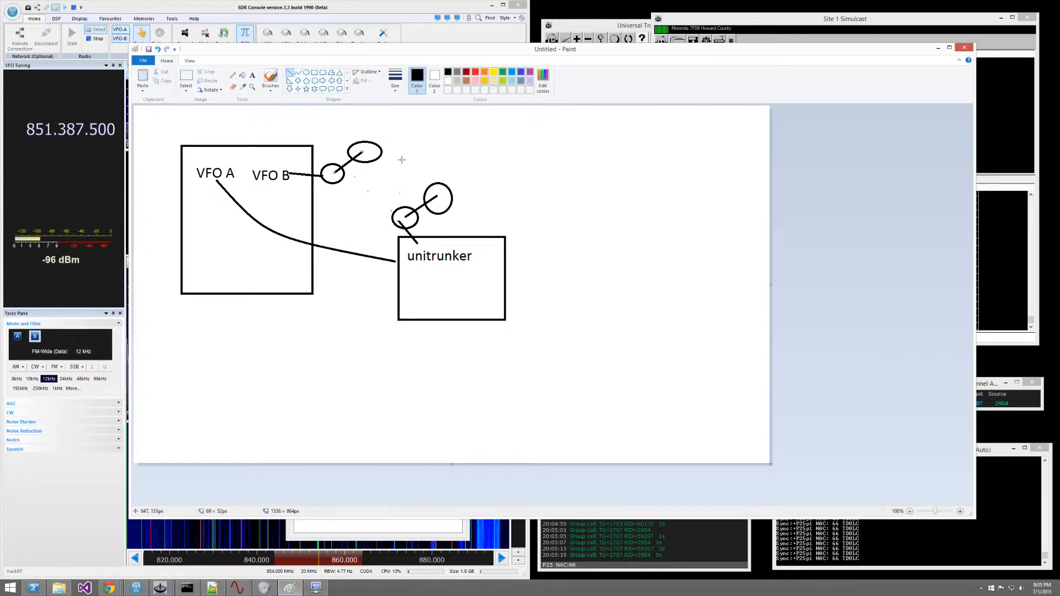
# Step: Draw a rectangle about 184 × 84 px above the unitrunker circles and label it "script"
pyautogui.click(314, 73)
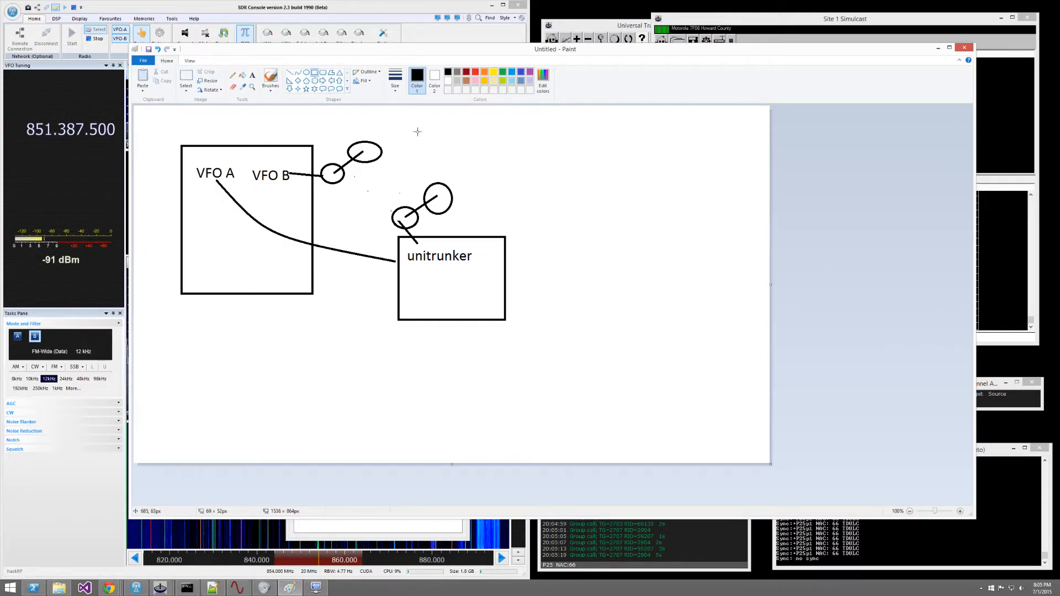
pyautogui.moveTo(420, 136); pyautogui.dragTo(491, 158)
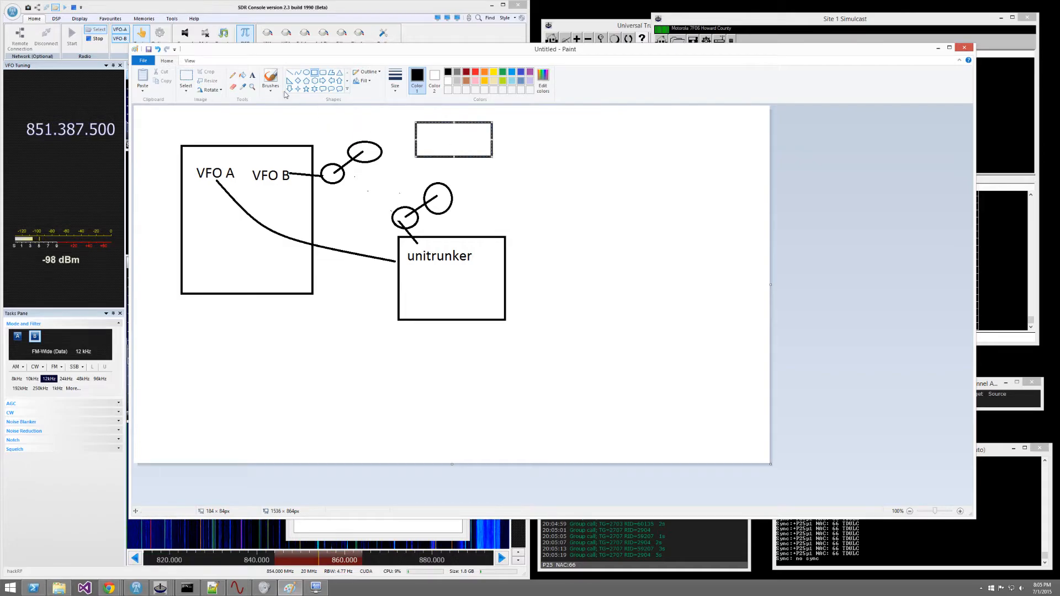
pyautogui.click(252, 76)
pyautogui.moveTo(423, 128); pyautogui.dragTo(475, 144)
pyautogui.write('script')
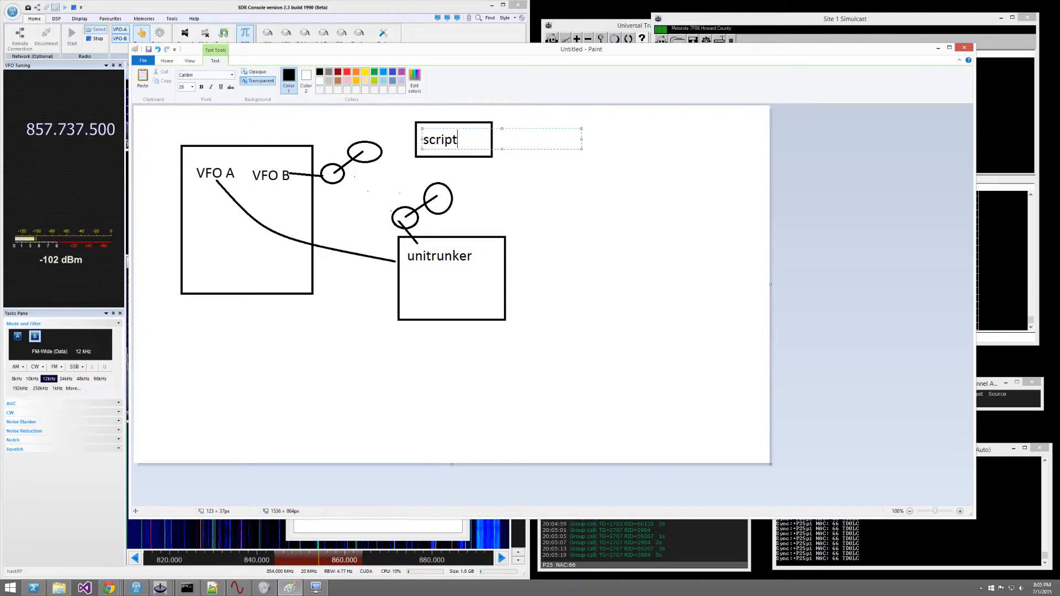
pyautogui.click(531, 193)
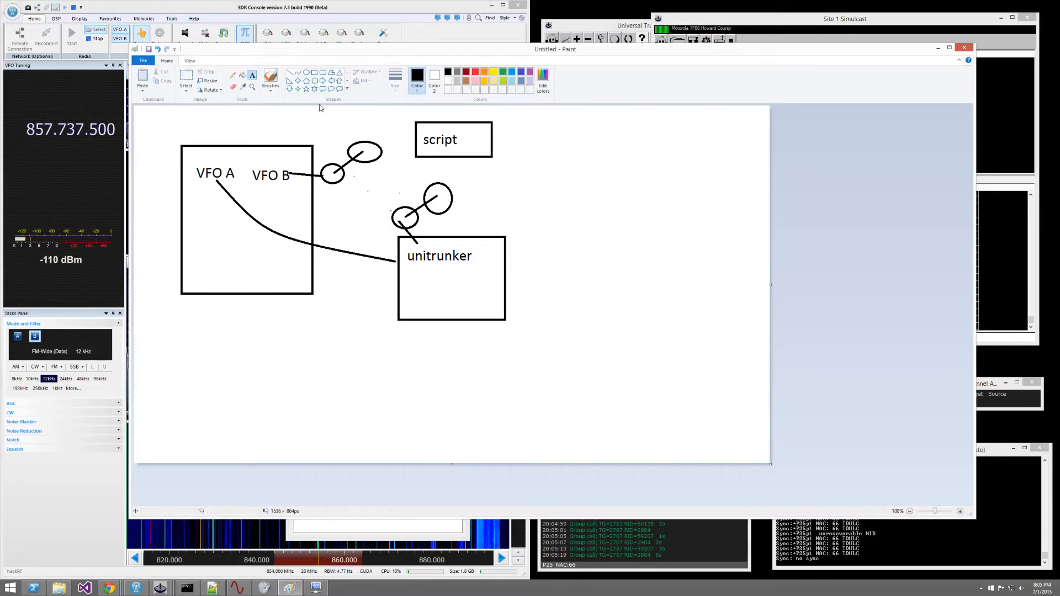
# Step: Connect the script box with straight lines to the outer unitrunker circle and the outer VFO B ellipse
pyautogui.click(290, 73)
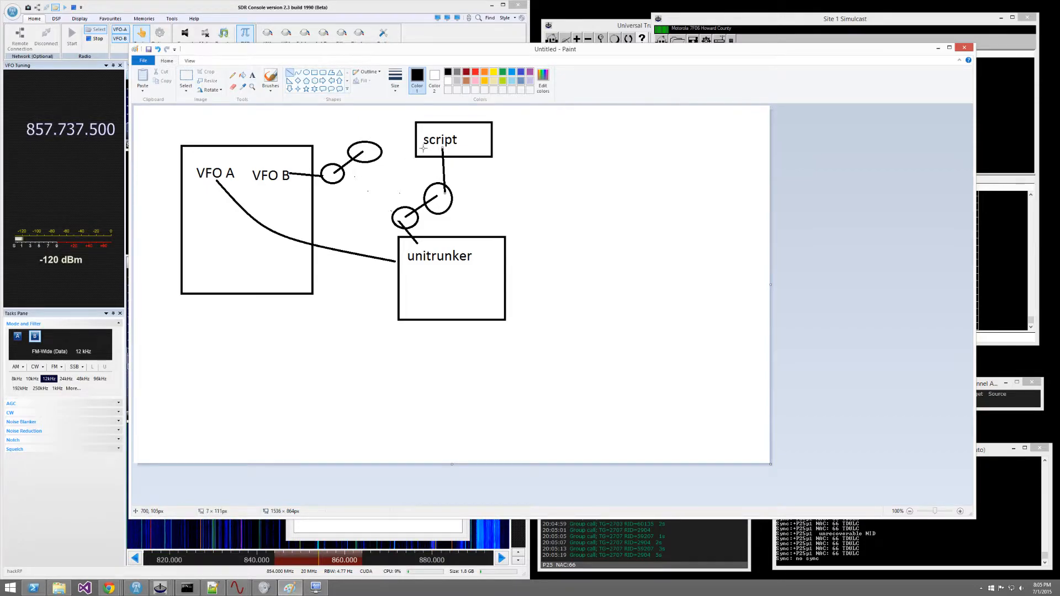
pyautogui.moveTo(417, 143); pyautogui.dragTo(374, 146)
pyautogui.click(233, 76)
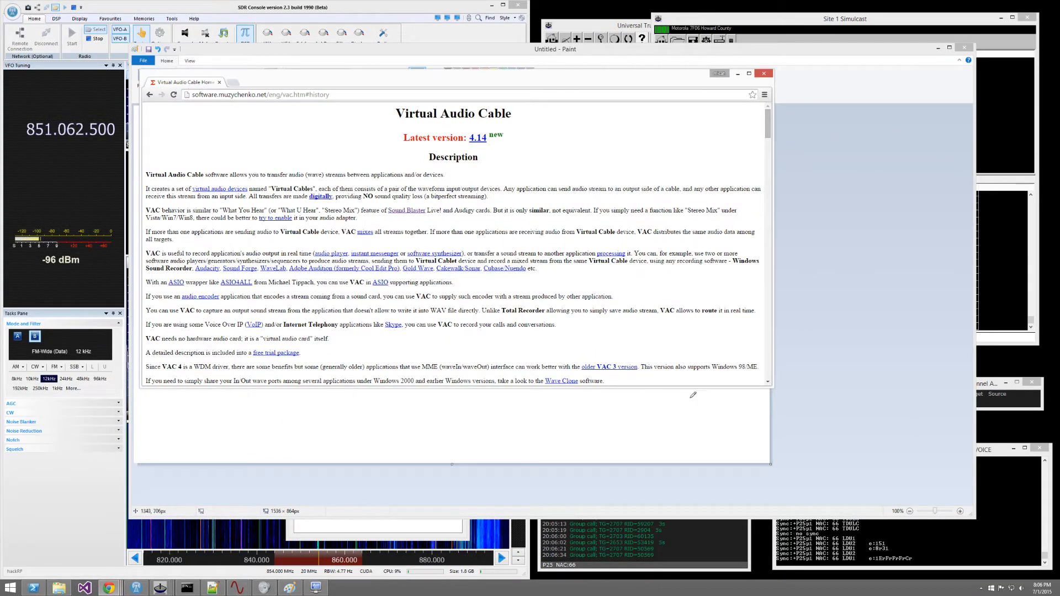
# Step: Enlarge the Virtual Audio Cable page, examine its Download and purchase section, and open the full version's online purchase page
pyautogui.moveTo(770, 388); pyautogui.dragTo(925, 524)
pyautogui.moveTo(918, 160); pyautogui.dragTo(917, 272)
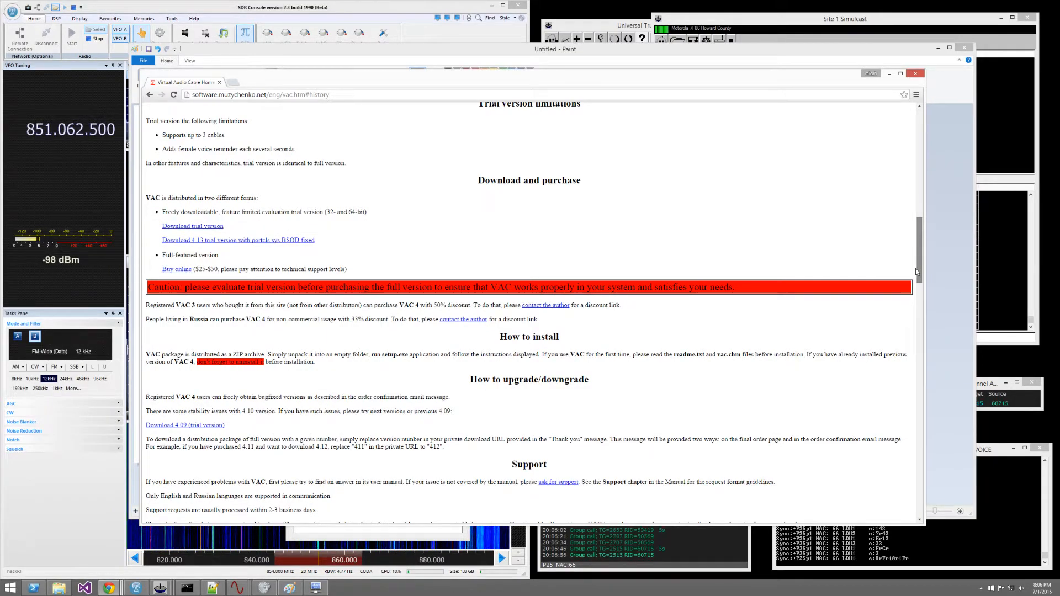
pyautogui.moveTo(917, 272); pyautogui.dragTo(916, 276)
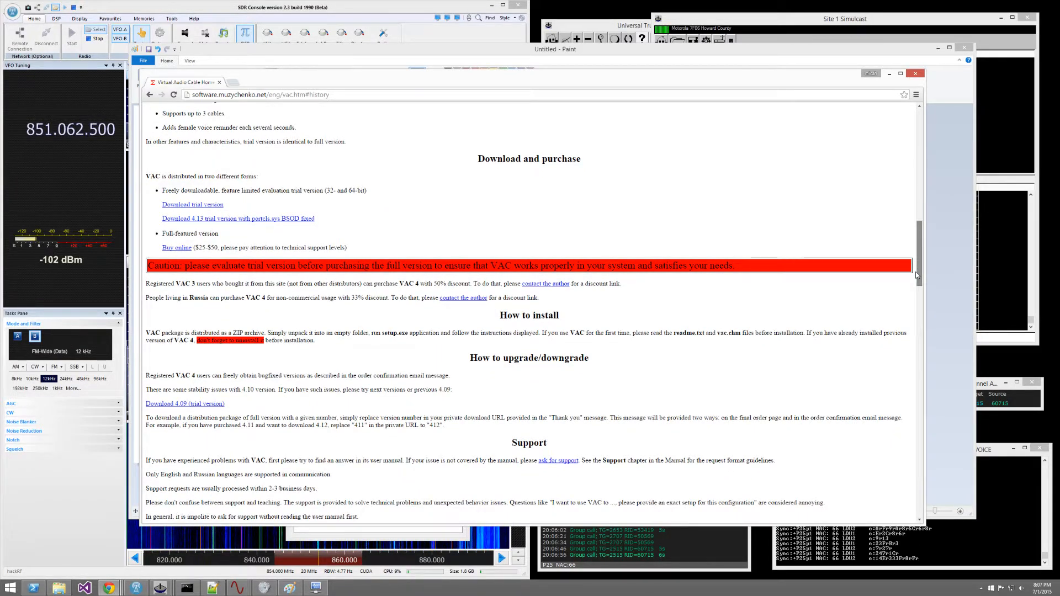
pyautogui.moveTo(917, 275)
pyautogui.mouseDown()
pyautogui.moveTo(903, 427)
pyautogui.moveTo(937, 236)
pyautogui.moveTo(933, 187)
pyautogui.moveTo(910, 330)
pyautogui.moveTo(917, 316)
pyautogui.moveTo(919, 345)
pyautogui.moveTo(927, 154)
pyautogui.moveTo(913, 283)
pyautogui.mouseUp()
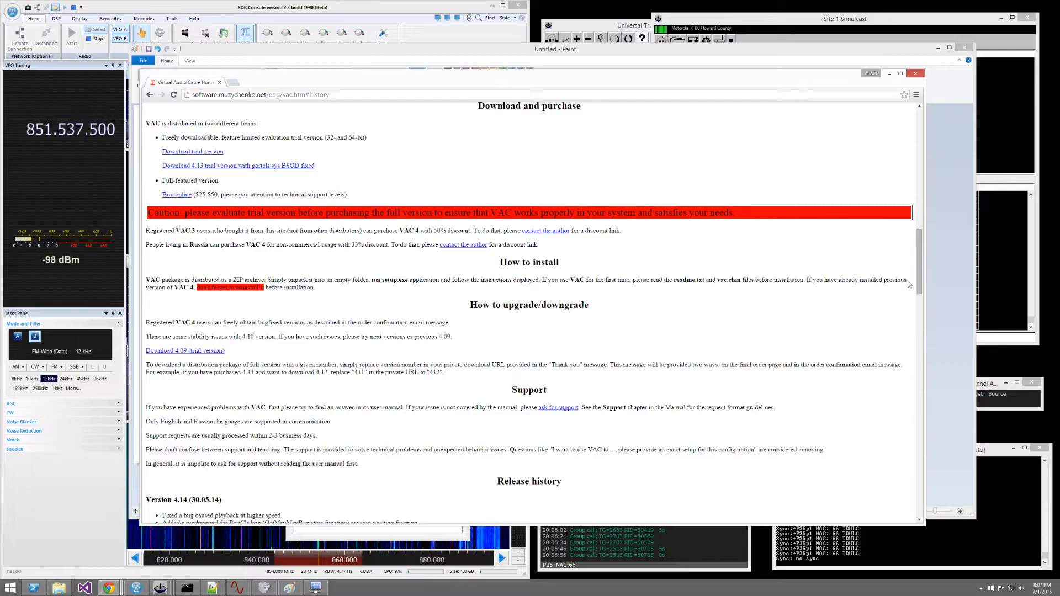
pyautogui.click(176, 197)
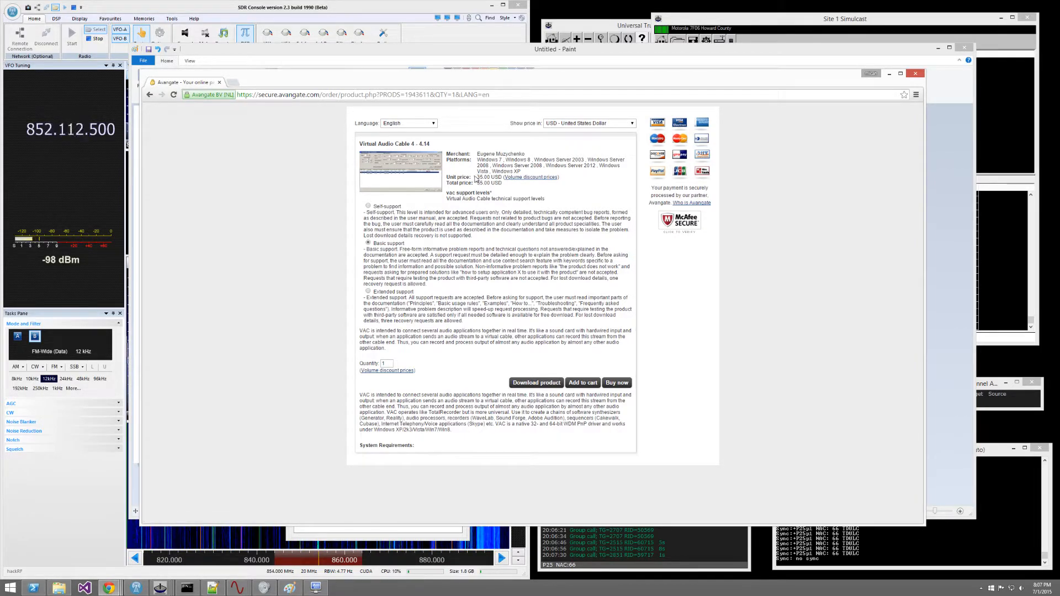
# Step: Check the unit price on the Virtual Audio Cable purchase page and close the browser window
pyautogui.moveTo(478, 177); pyautogui.dragTo(489, 179)
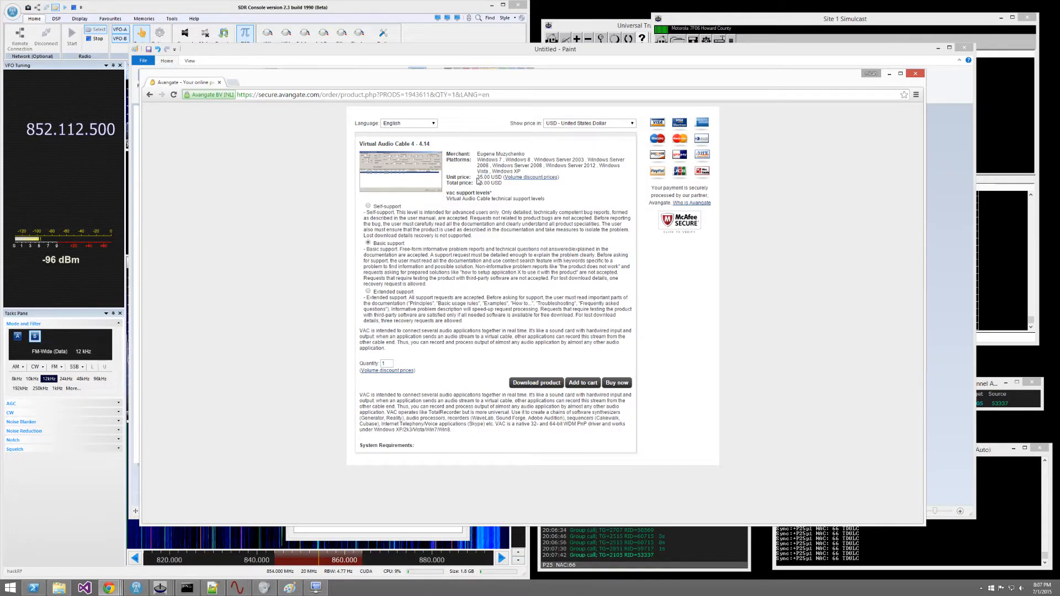
pyautogui.click(492, 195)
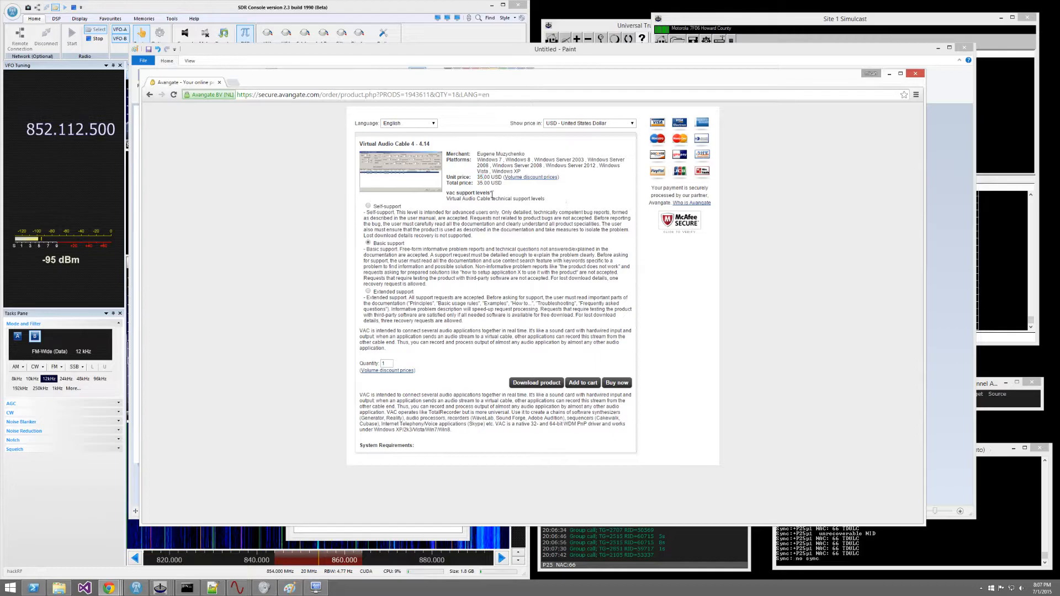
pyautogui.moveTo(478, 177); pyautogui.dragTo(574, 184)
pyautogui.click(573, 184)
pyautogui.click(915, 76)
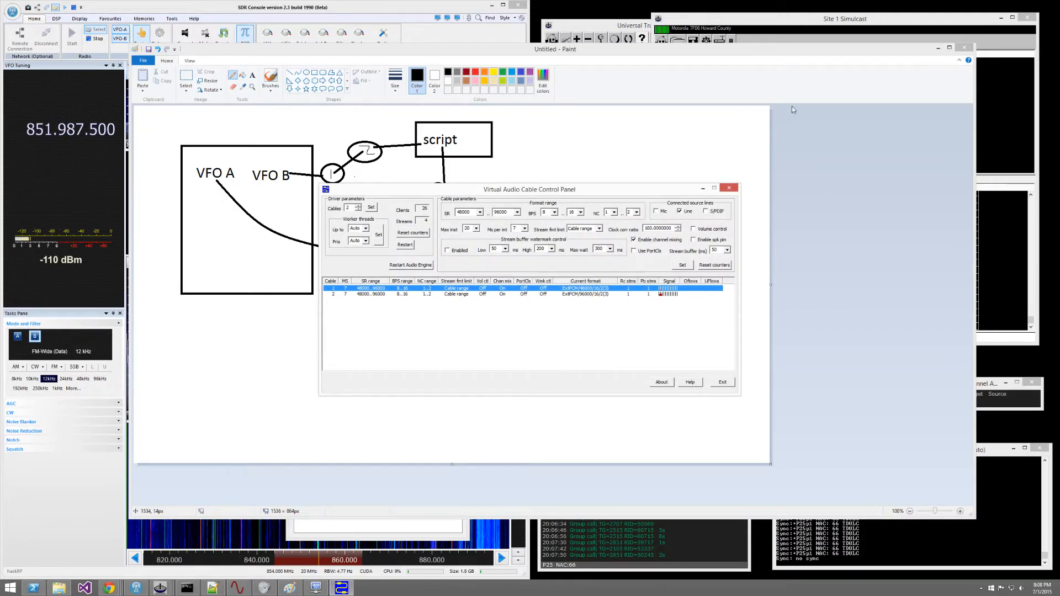
# Step: Minimise the Paint window and examine the rows for cables 1 and 2 in the Virtual Audio Cable Control Panel
pyautogui.click(938, 49)
pyautogui.click(361, 293)
pyautogui.click(362, 288)
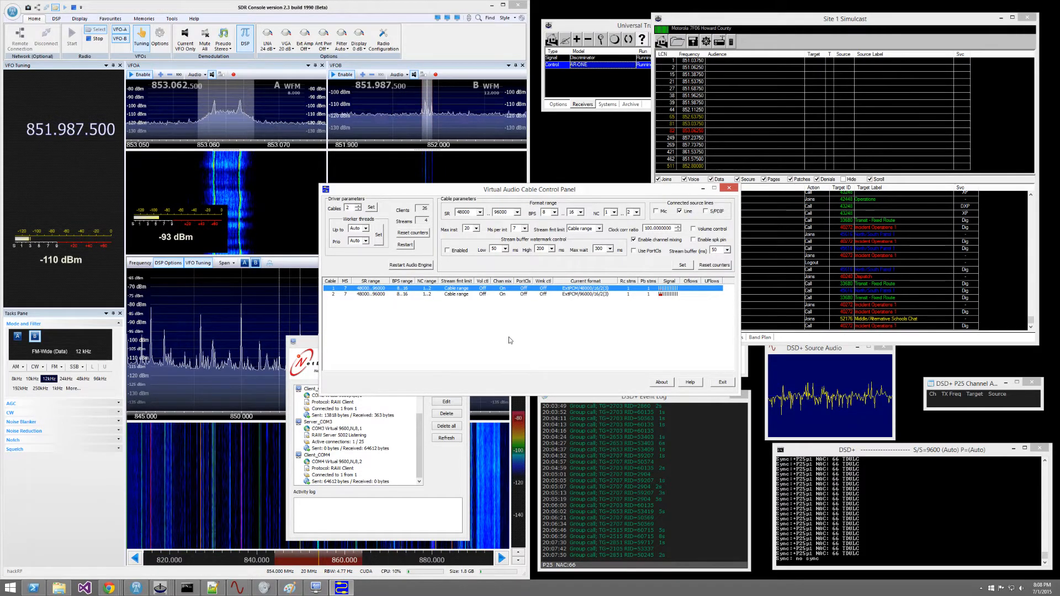
# Step: Open the Windows recording devices list and select Line 2 of Virtual Audio Cable
pyautogui.rightClick(1012, 587)
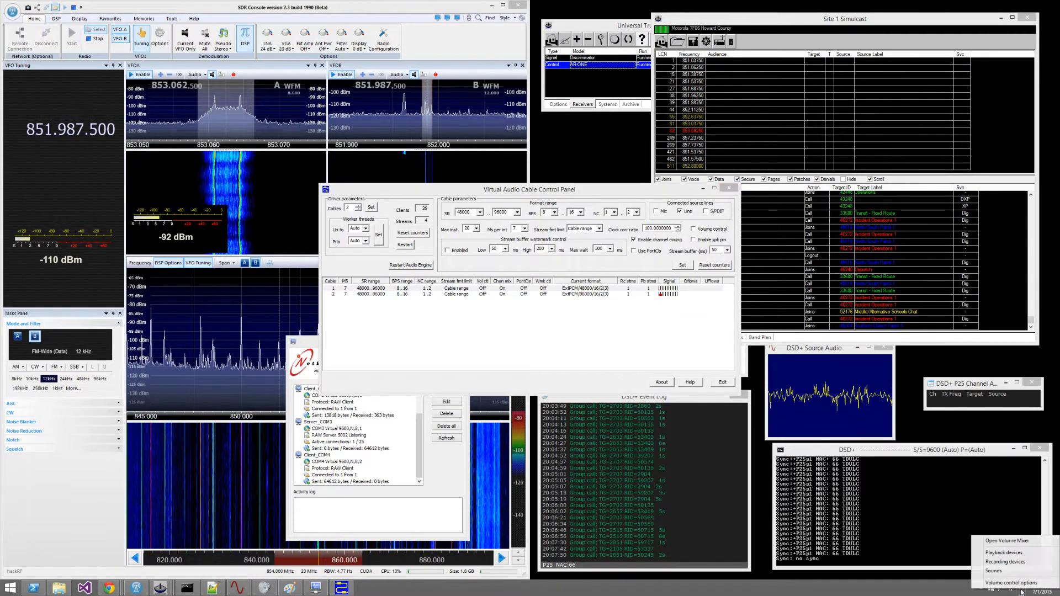
pyautogui.click(1013, 562)
pyautogui.scroll(-1, 232, 143)
pyautogui.scroll(-5, 232, 144)
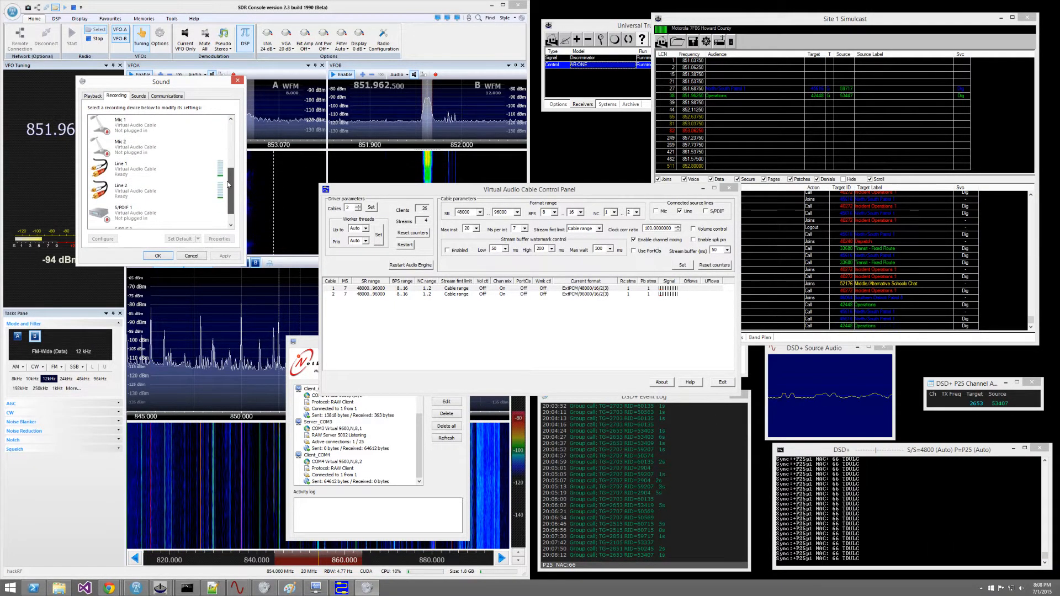
pyautogui.click(166, 190)
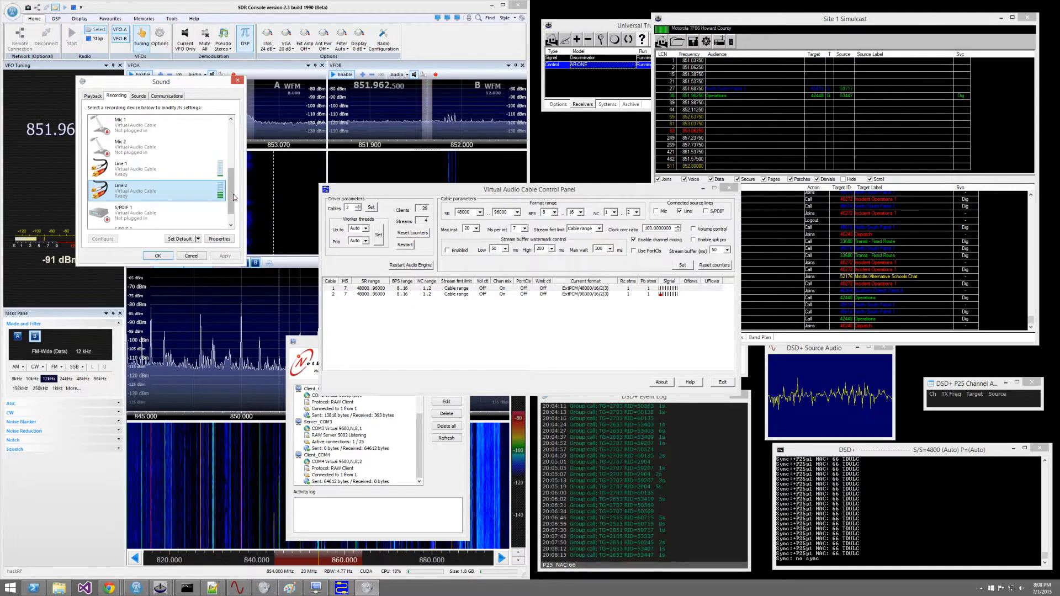
# Step: Compare the physical inputs with the virtual lines in the recording devices, and close the Sound dialog and Virtual Audio Cable Control Panel
pyautogui.scroll(1, 235, 191)
pyautogui.scroll(3, 236, 191)
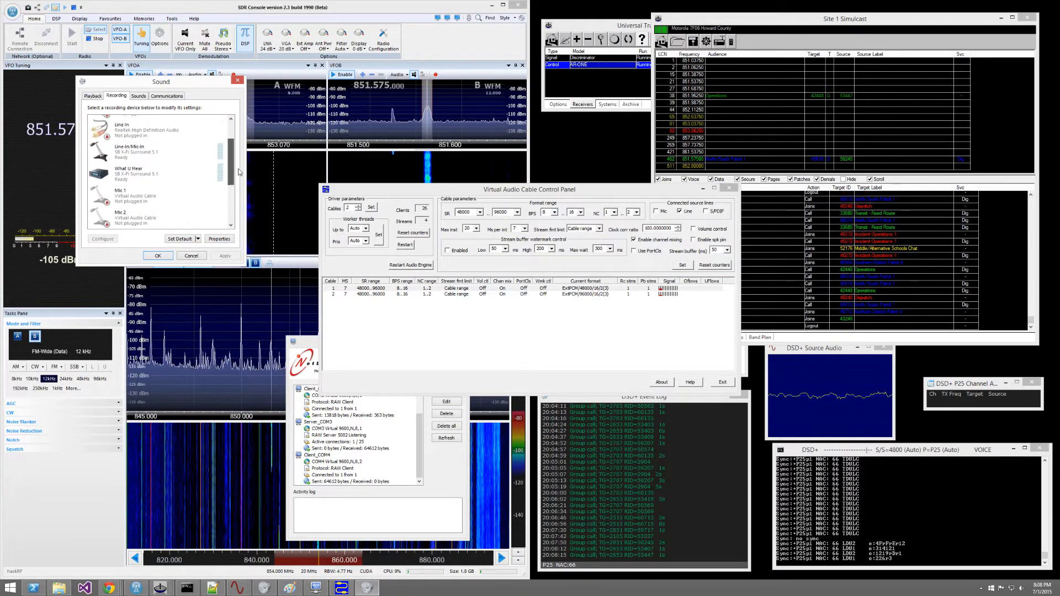
pyautogui.scroll(1, 239, 160)
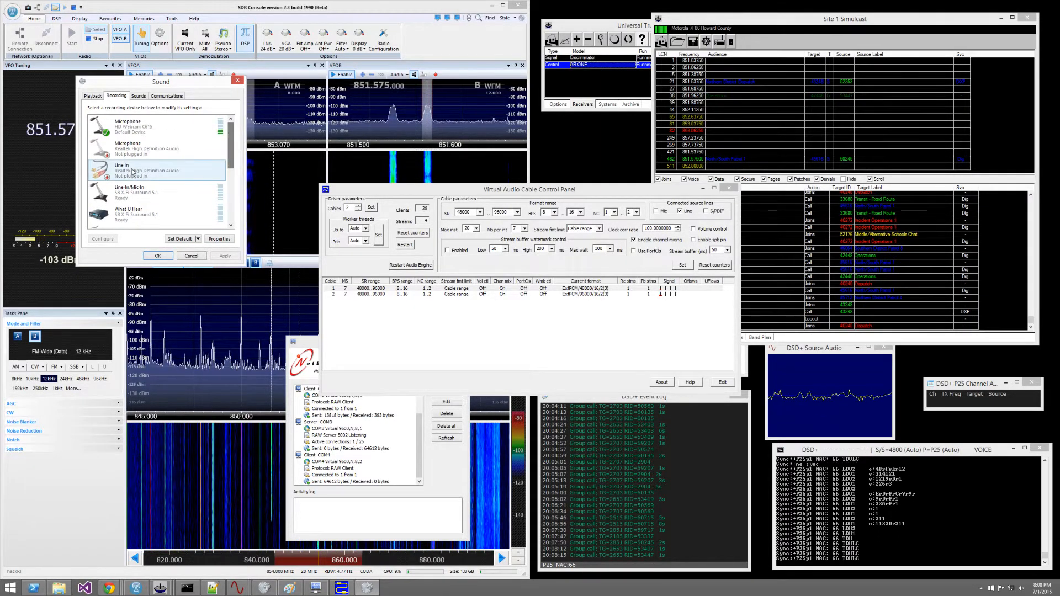
pyautogui.scroll(-4, 228, 182)
pyautogui.scroll(-2, 229, 184)
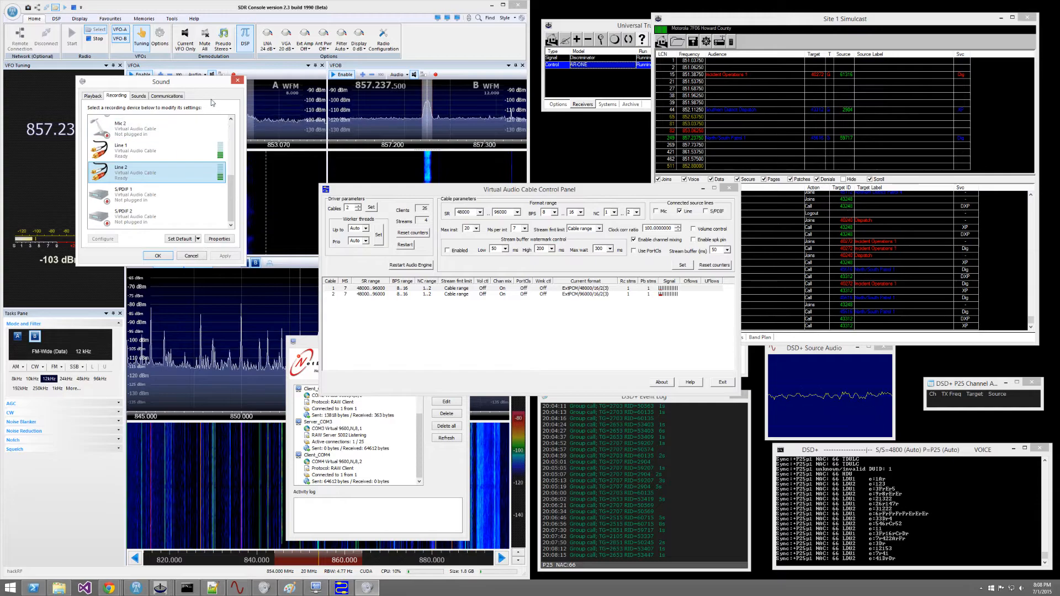
pyautogui.click(238, 82)
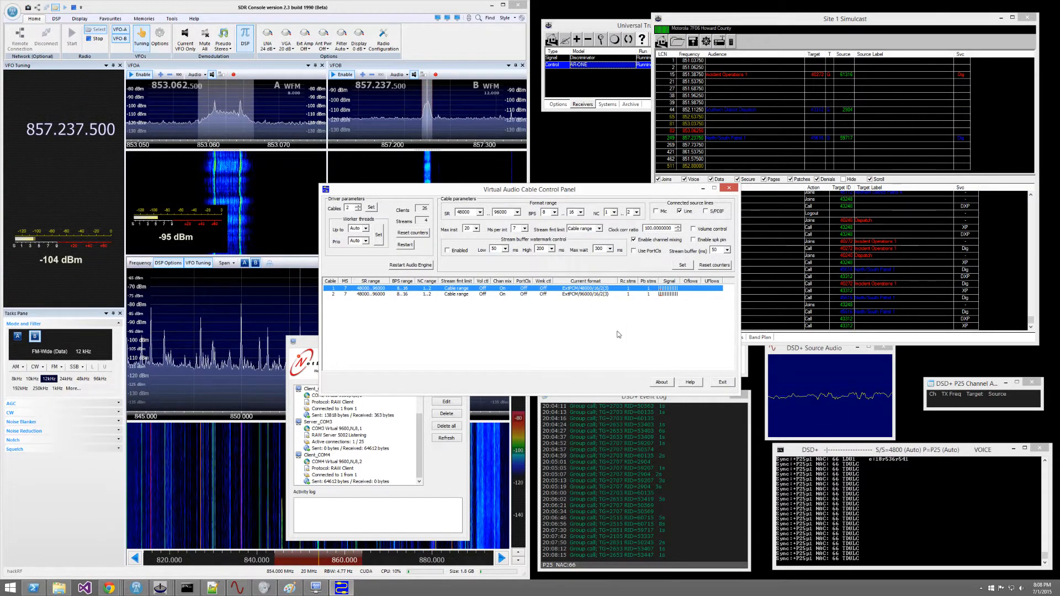
pyautogui.click(722, 382)
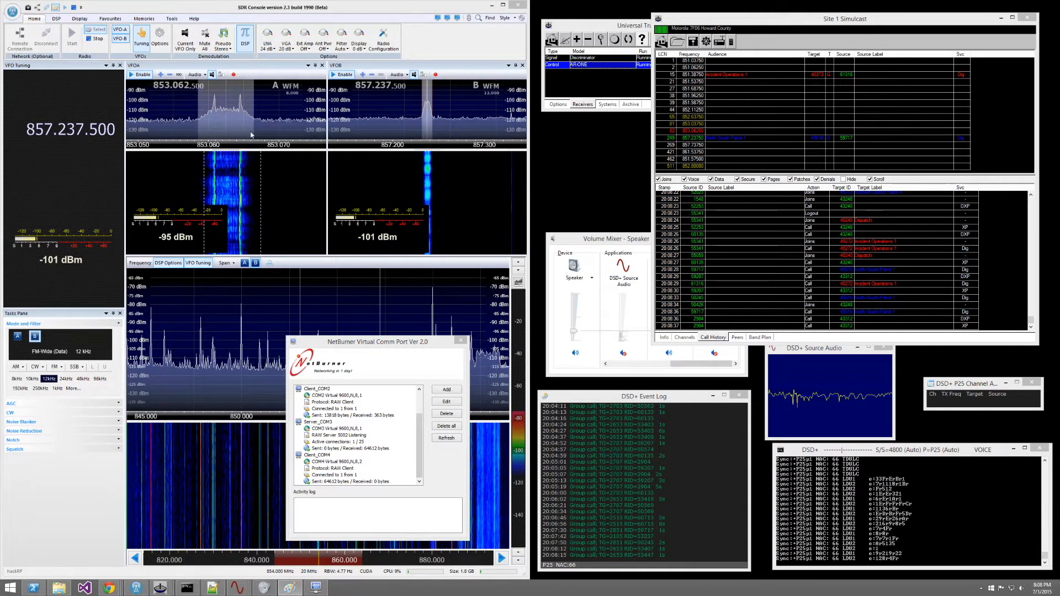
# Step: Check VFO A's playback device in SDR Console and the audio input of Unitrunker's Discriminator receiver, closing the receiver window
pyautogui.click(204, 75)
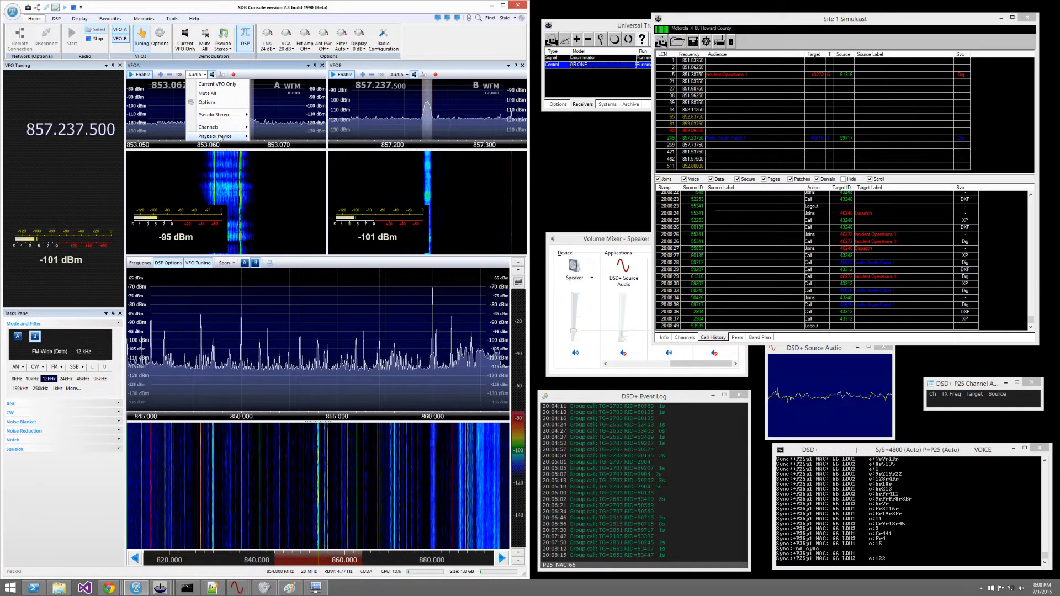
pyautogui.moveTo(221, 137)
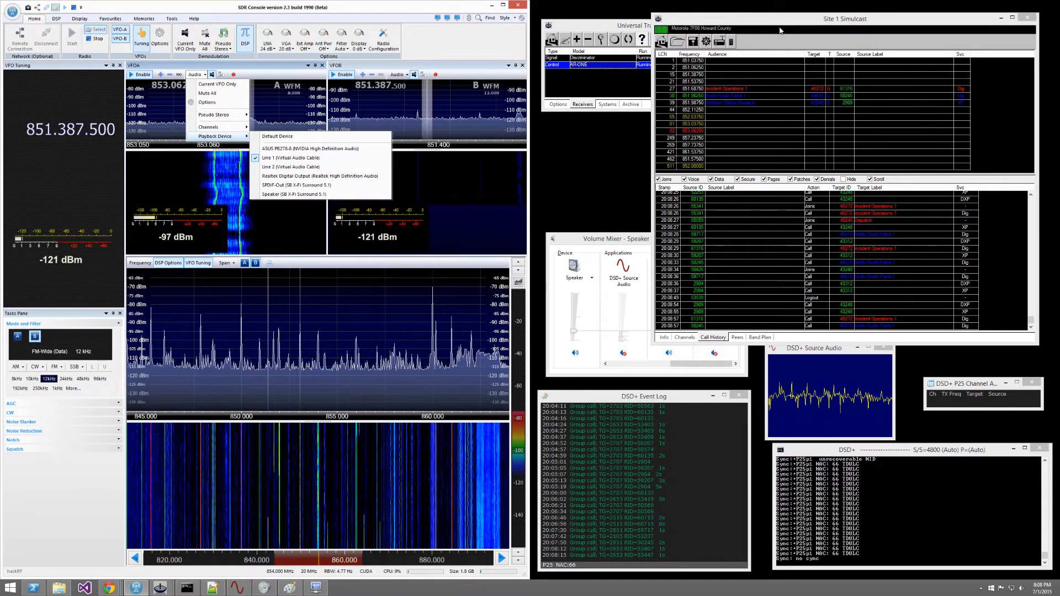
pyautogui.click(627, 27)
pyautogui.click(627, 28)
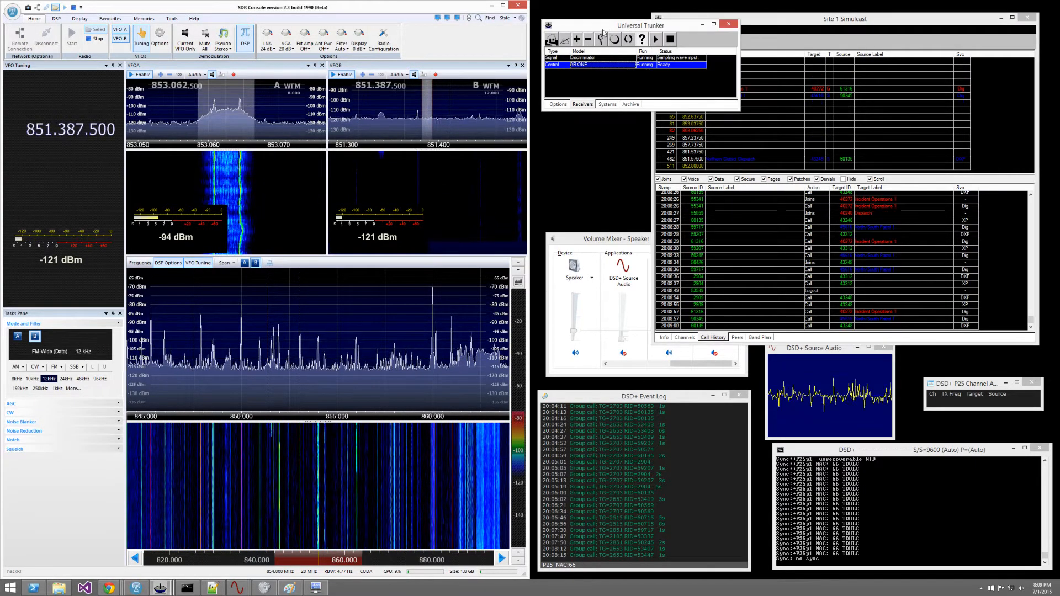
pyautogui.click(598, 58)
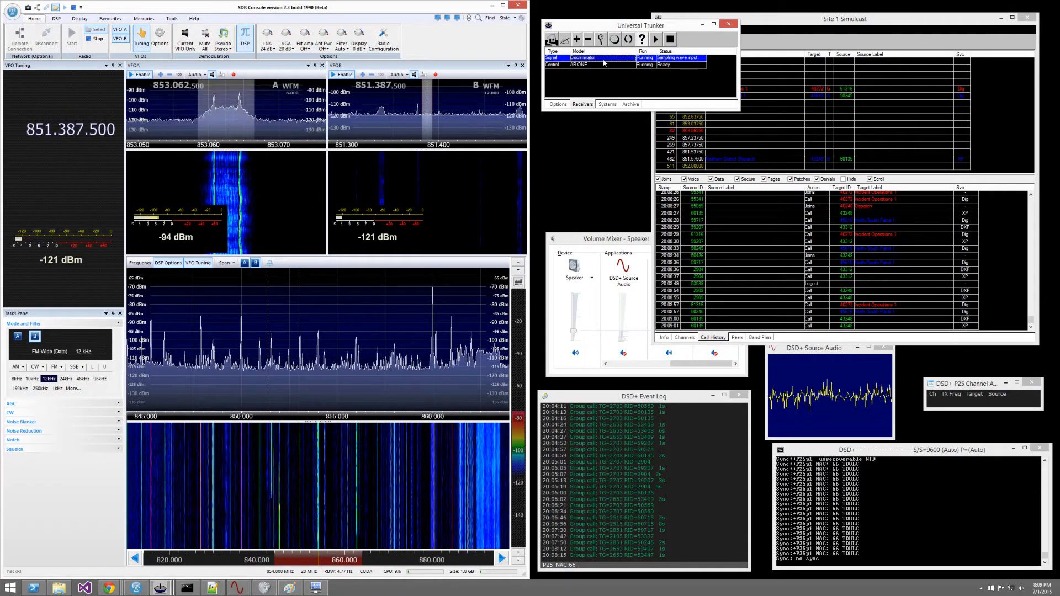
pyautogui.doubleClick(605, 60)
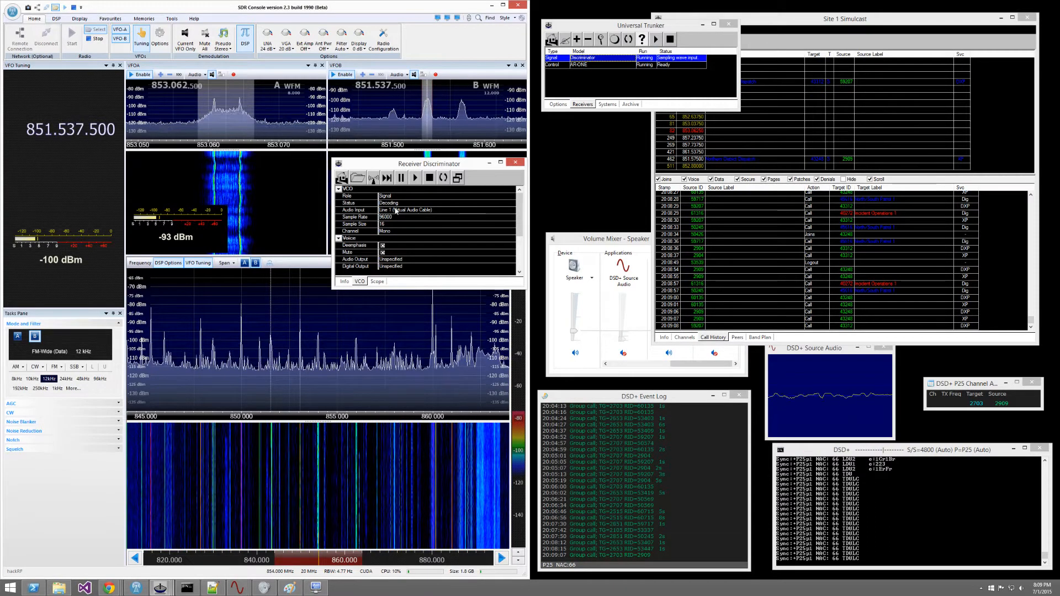
pyautogui.click(519, 164)
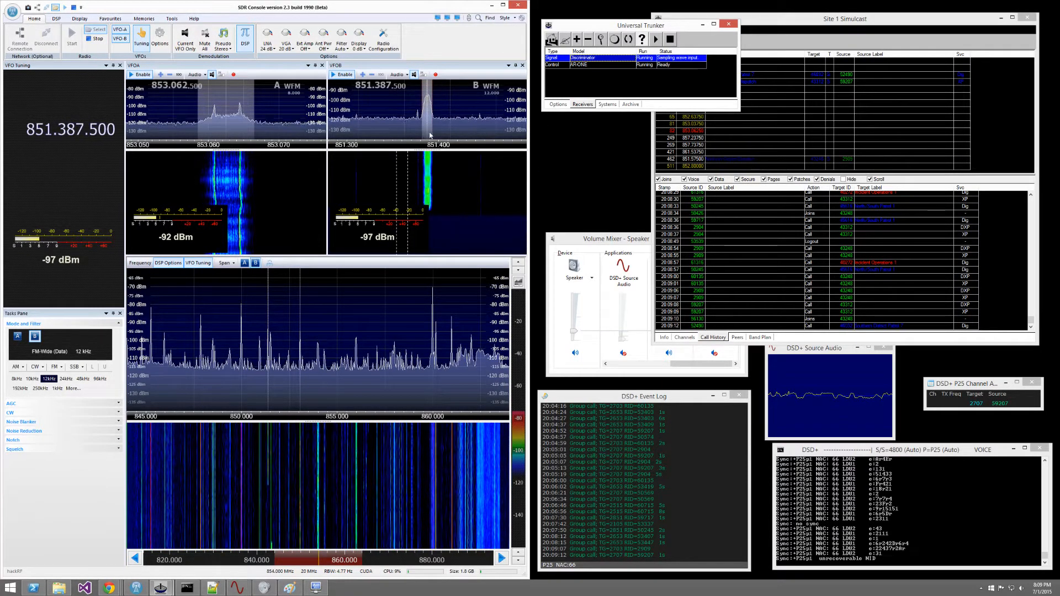
# Step: Choose Line 2 (Virtual Audio Cable) as VFO B's playback device and check its audio channel setting
pyautogui.click(395, 79)
pyautogui.moveTo(425, 130)
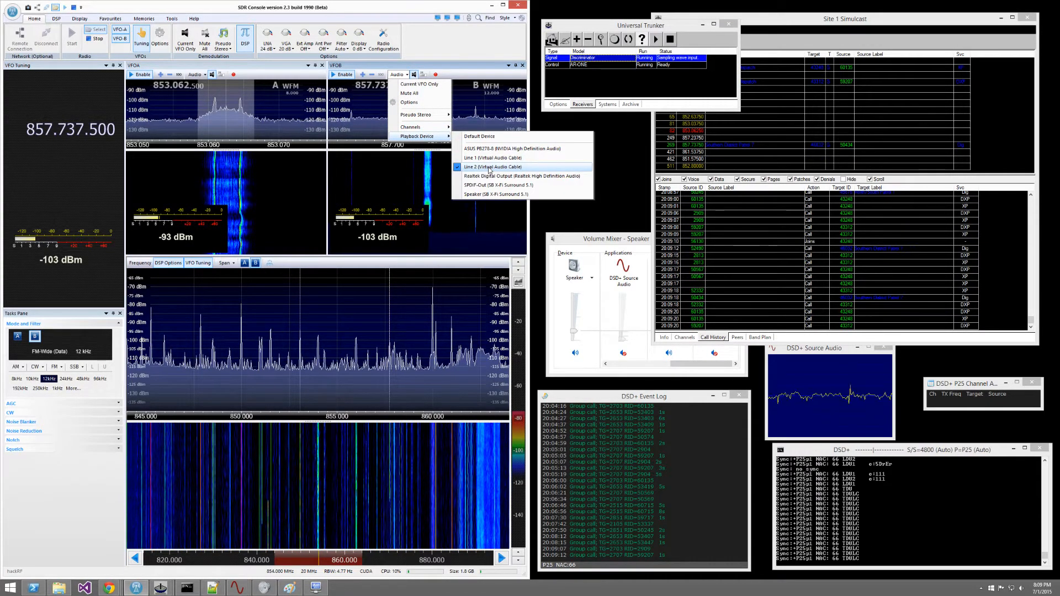
pyautogui.click(489, 168)
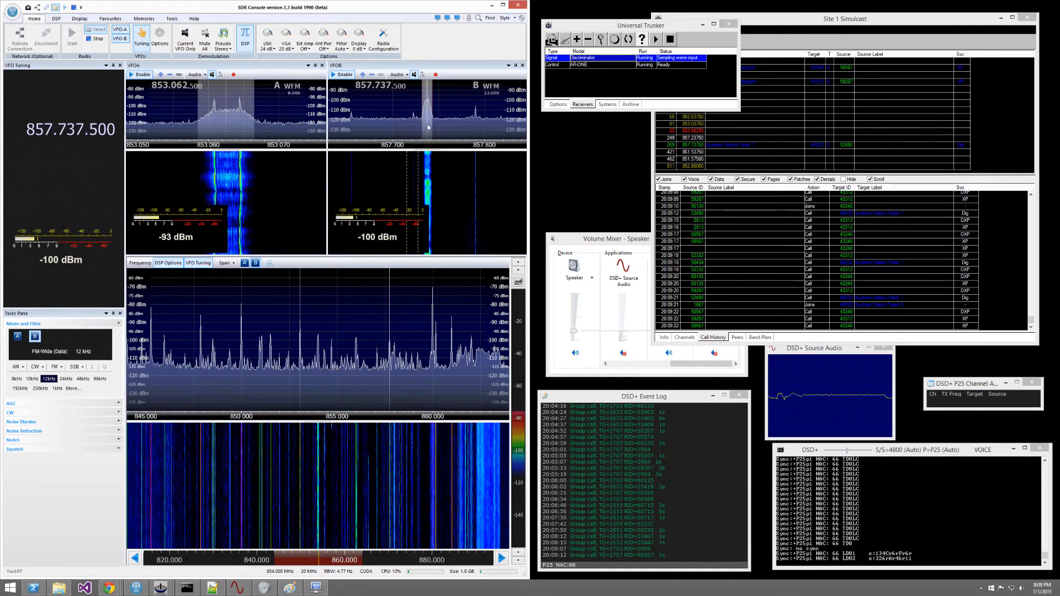
pyautogui.click(395, 78)
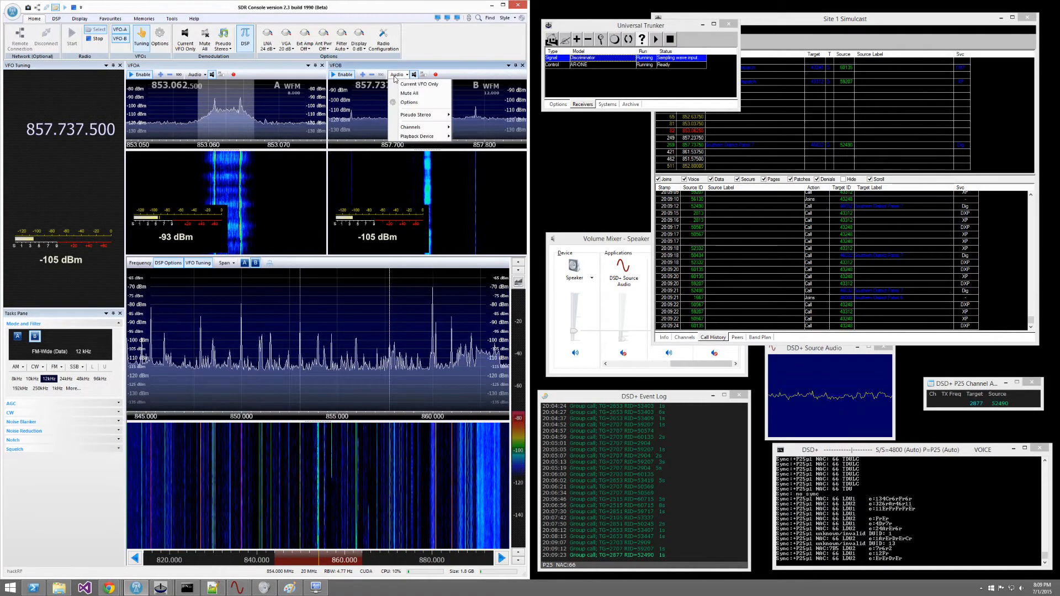
pyautogui.moveTo(431, 128)
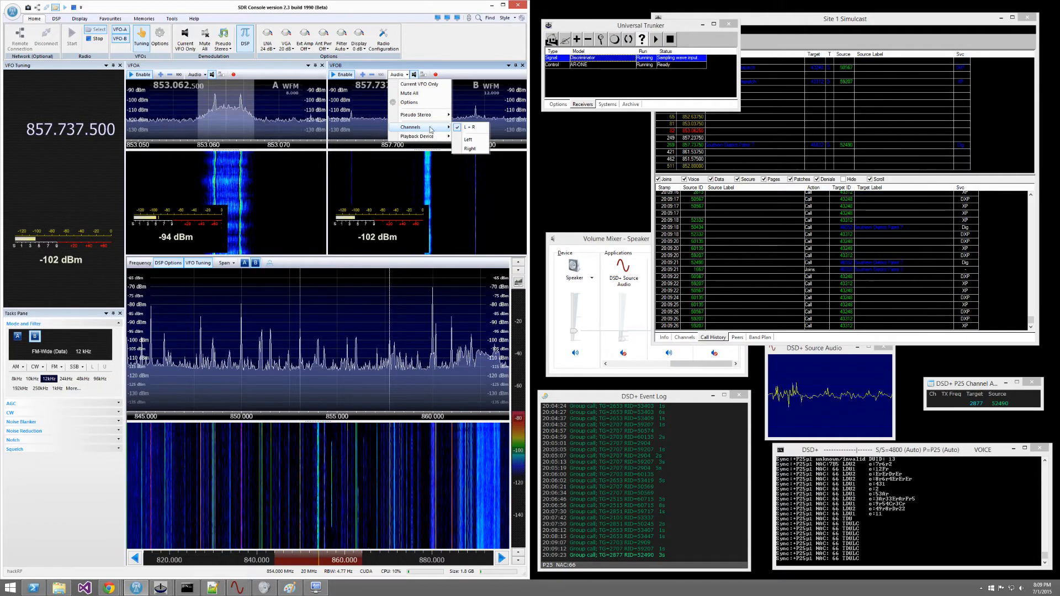
pyautogui.click(605, 172)
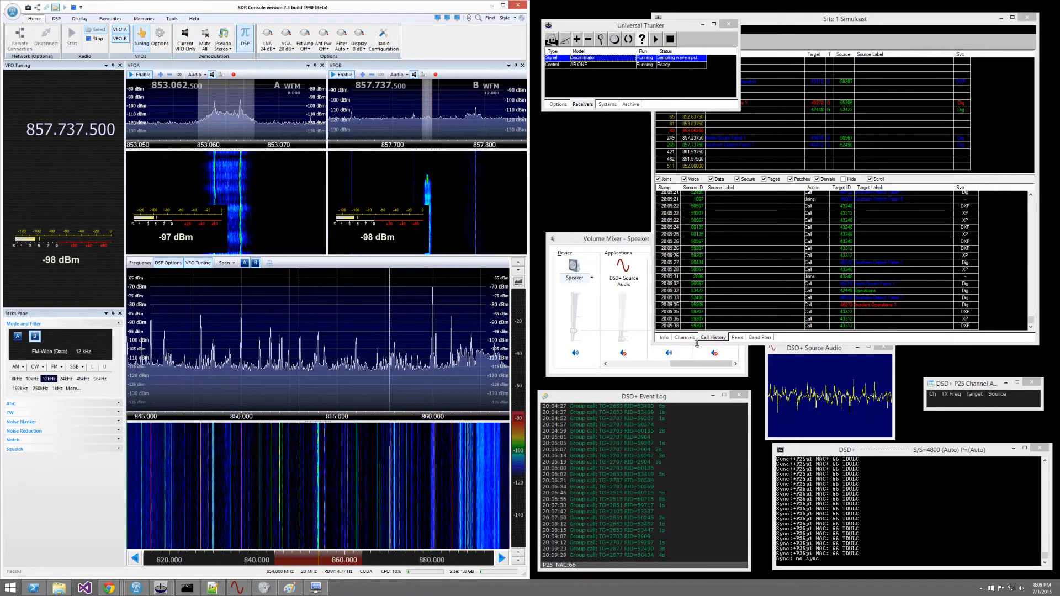
# Step: Activate the DSD+ Source Audio and Event Log windows, and shift the Source Audio and P25 Channel Activity windows slightly
pyautogui.click(807, 356)
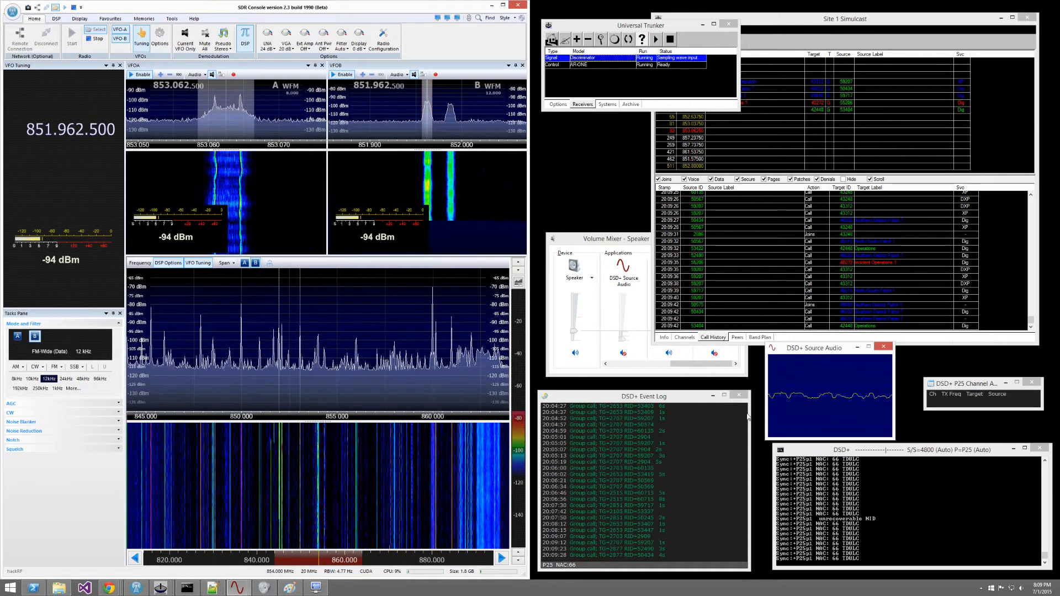
pyautogui.click(673, 518)
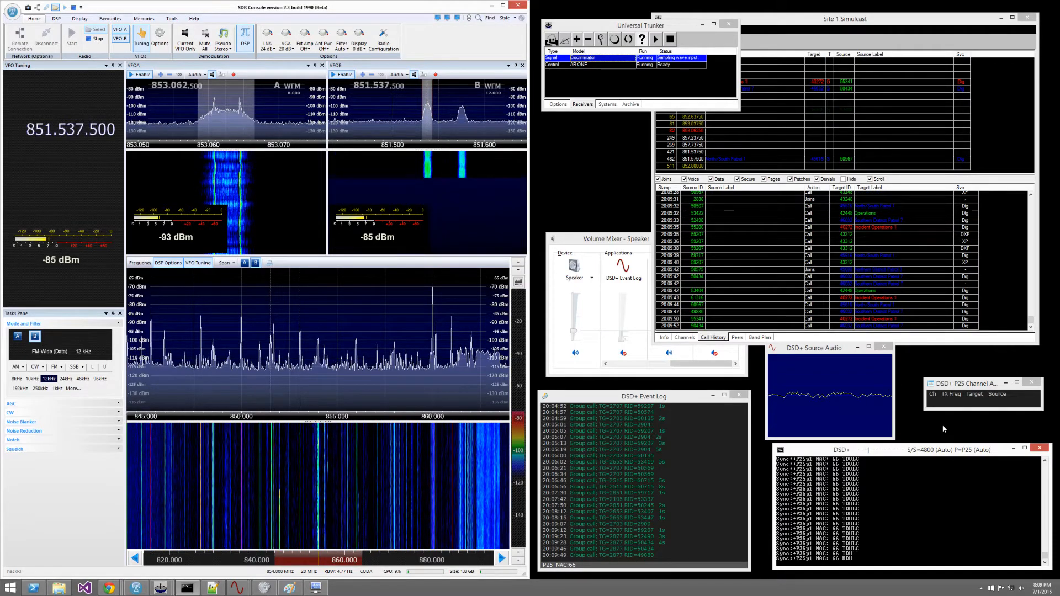
pyautogui.moveTo(847, 351); pyautogui.dragTo(864, 353)
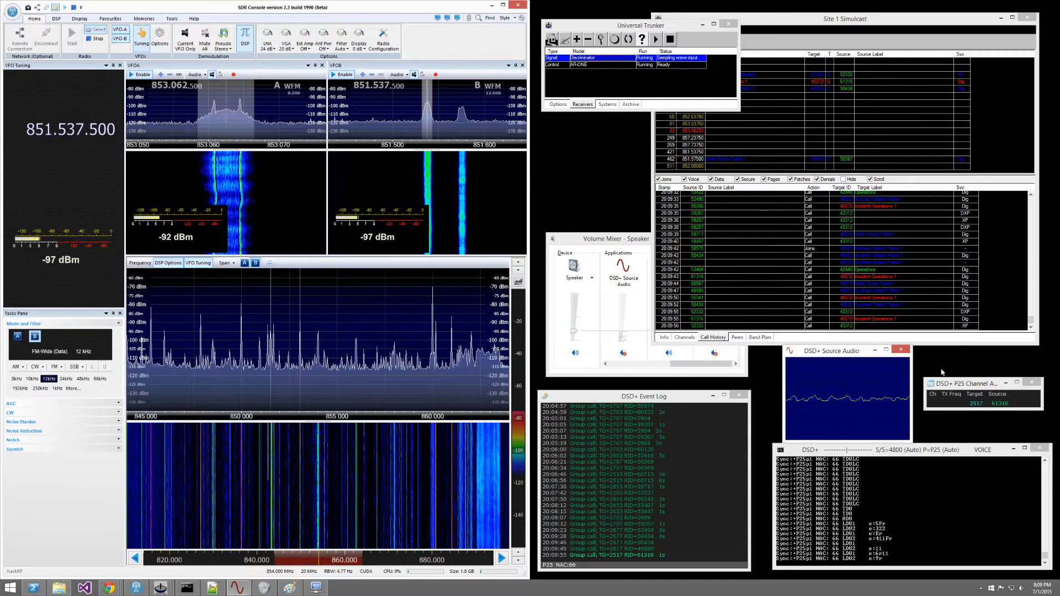
pyautogui.moveTo(982, 387); pyautogui.dragTo(978, 380)
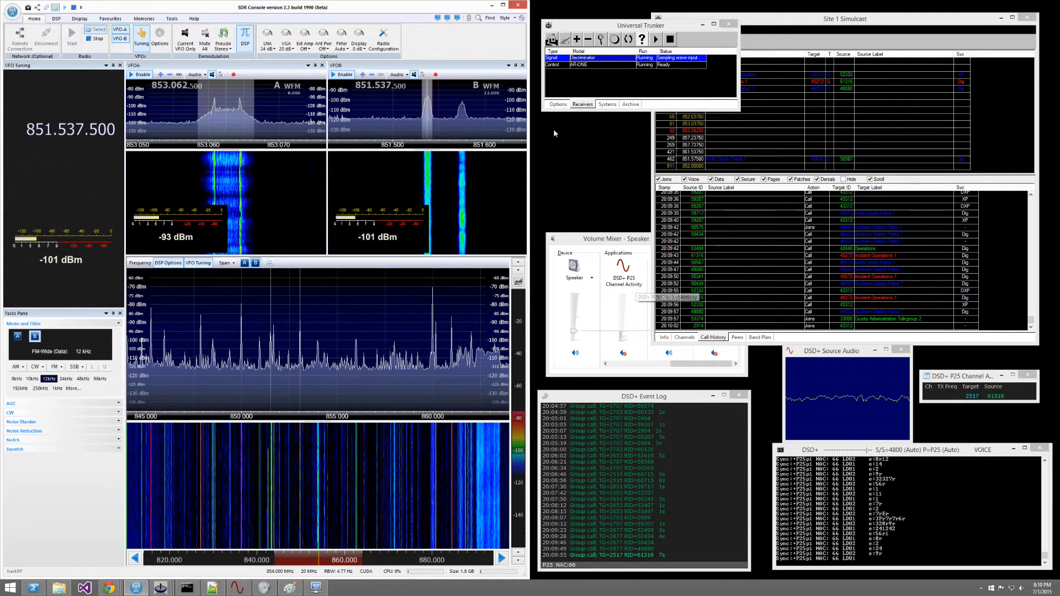
# Step: Switch to Paint and start a new blank picture, discarding the unsaved VFO and unitrunker diagram
pyautogui.click(290, 587)
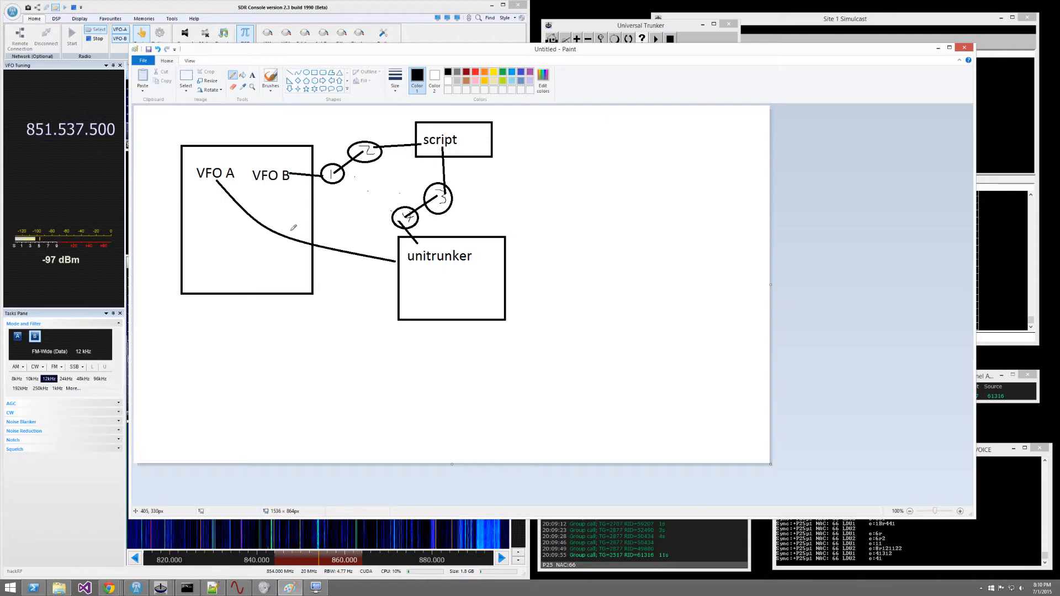
pyautogui.click(143, 60)
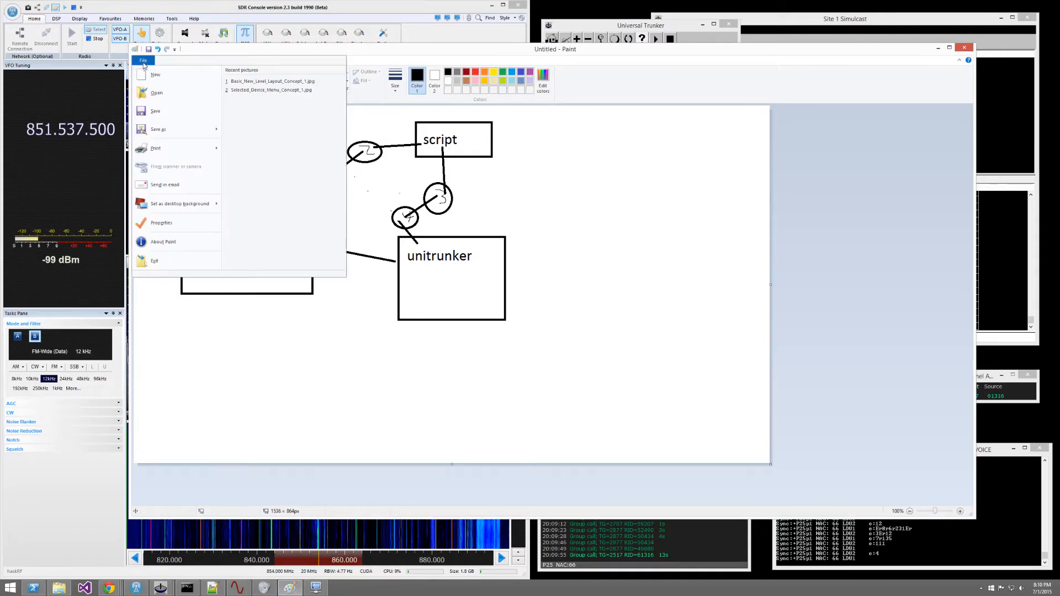
pyautogui.click(192, 118)
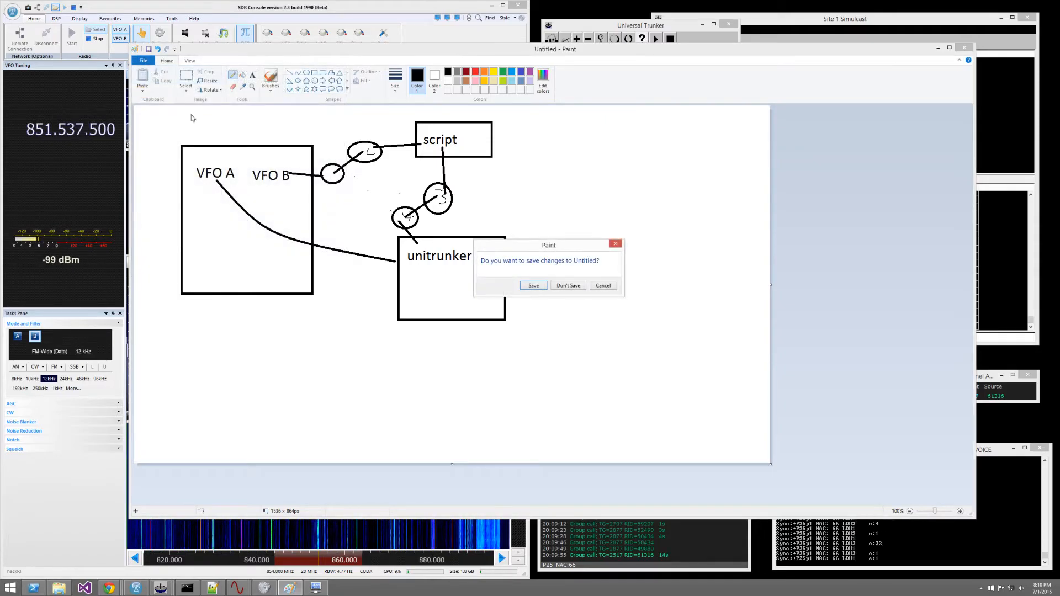
pyautogui.click(568, 288)
# Step: Draw two stacked rectangles near the canvas's upper-left corner, about 256 × 131 px above and 253 × 141 px below
pyautogui.click(313, 74)
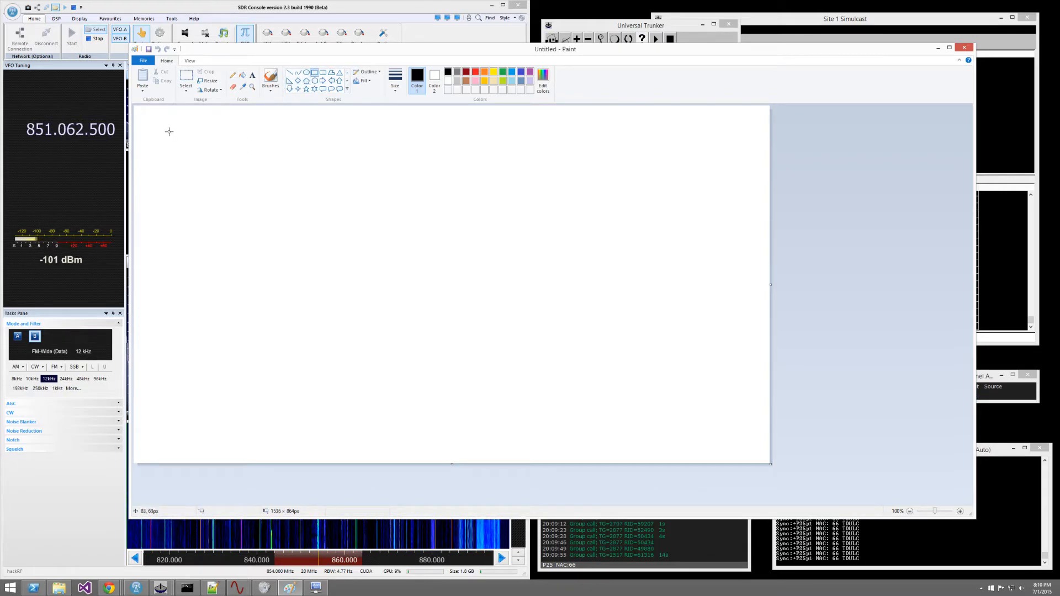
pyautogui.moveTo(170, 131)
pyautogui.mouseDown()
pyautogui.moveTo(213, 201)
pyautogui.moveTo(278, 182)
pyautogui.mouseUp()
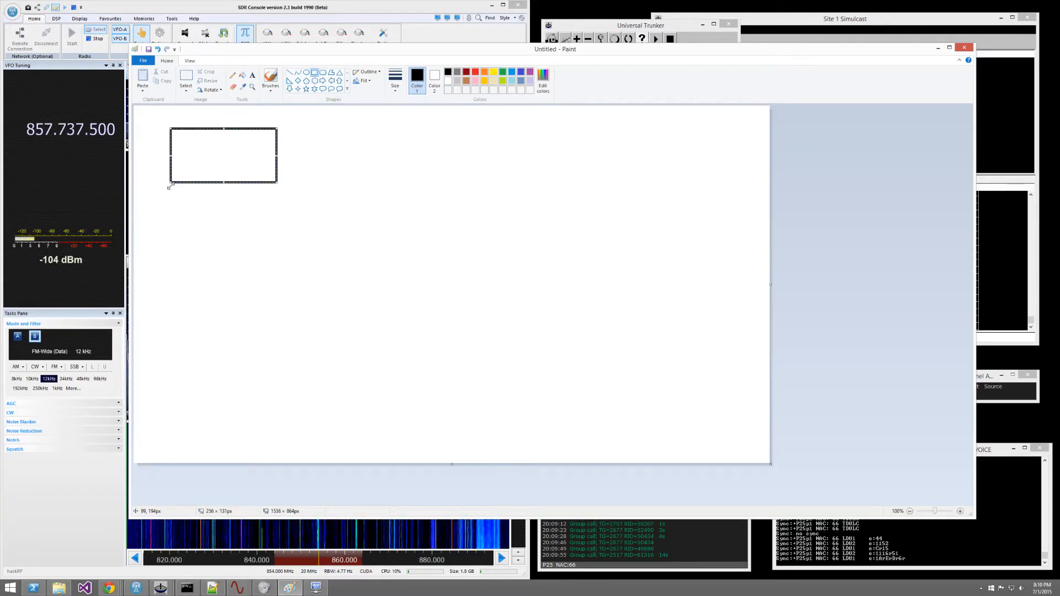
pyautogui.moveTo(275, 242); pyautogui.dragTo(170, 184)
# Step: Handwrite "A" in the upper rectangle and "B" in the lower one with the Pencil tool
pyautogui.click(255, 75)
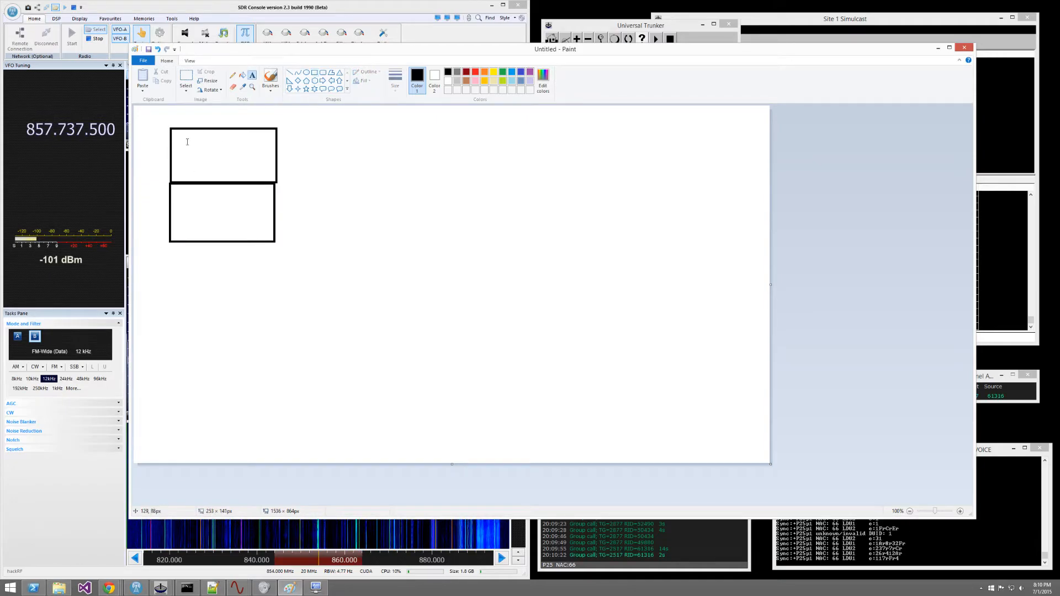
pyautogui.click(232, 75)
pyautogui.moveTo(181, 167)
pyautogui.mouseDown()
pyautogui.moveTo(207, 135)
pyautogui.moveTo(214, 164)
pyautogui.mouseUp()
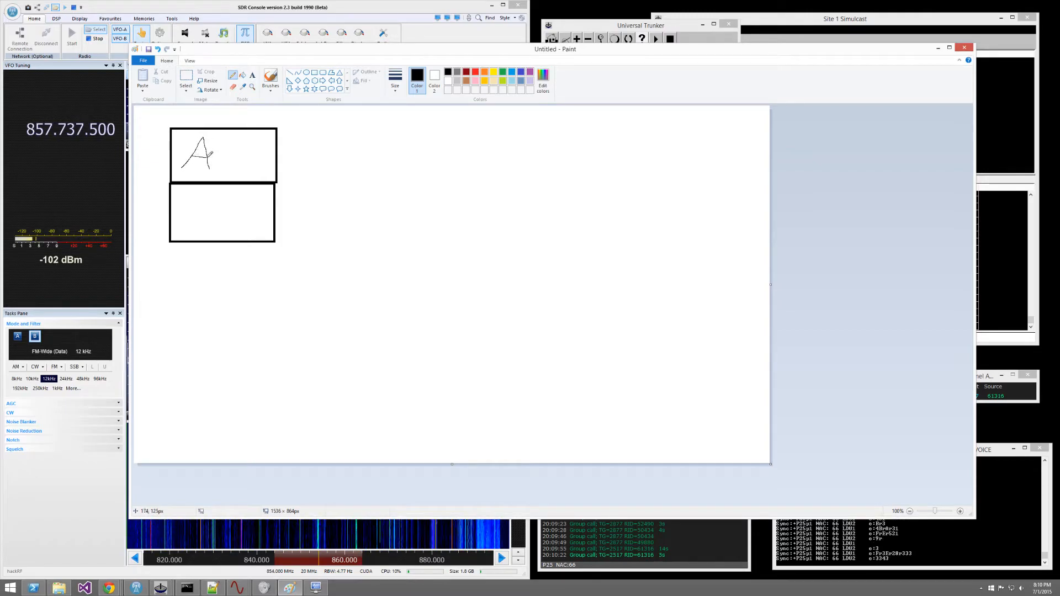
pyautogui.moveTo(187, 235); pyautogui.dragTo(196, 216)
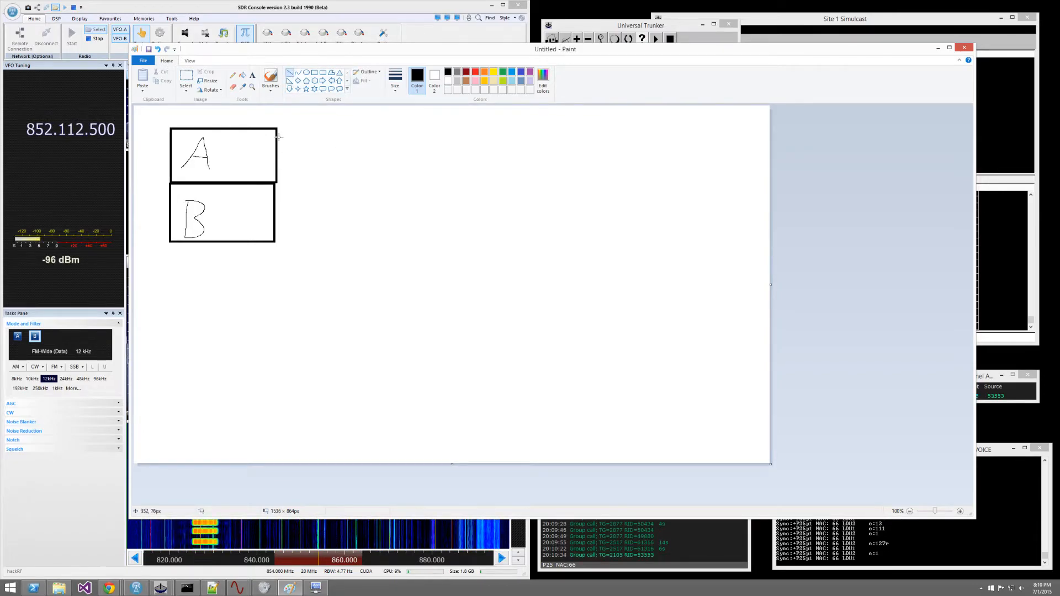
# Step: Draw a horizontal line about 396 px long from rectangle A, ending at a new rectangle about 186 × 124 px
pyautogui.moveTo(349, 138); pyautogui.dragTo(426, 136)
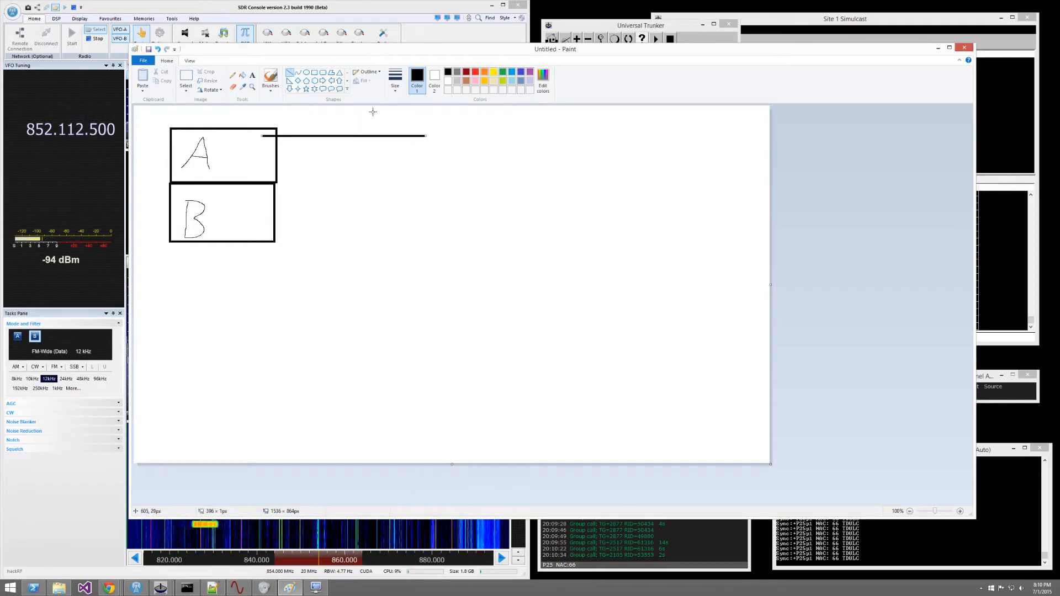
pyautogui.click(314, 74)
pyautogui.moveTo(426, 126); pyautogui.dragTo(502, 176)
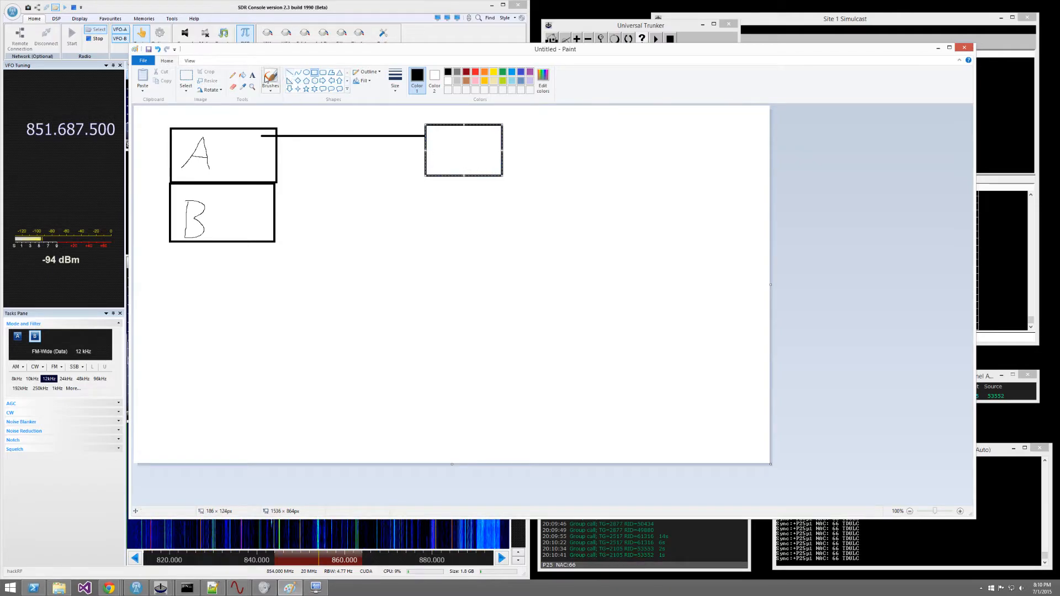
# Step: Handwrite "Audio" above the connecting line and "UT" inside the new rectangle with the Pencil tool
pyautogui.click(233, 76)
pyautogui.moveTo(307, 132)
pyautogui.mouseDown()
pyautogui.moveTo(313, 118)
pyautogui.moveTo(329, 132)
pyautogui.moveTo(349, 119)
pyautogui.moveTo(352, 131)
pyautogui.mouseUp()
pyautogui.moveTo(356, 125); pyautogui.dragTo(355, 127)
pyautogui.moveTo(434, 132)
pyautogui.mouseDown()
pyautogui.moveTo(444, 146)
pyautogui.moveTo(475, 131)
pyautogui.mouseUp()
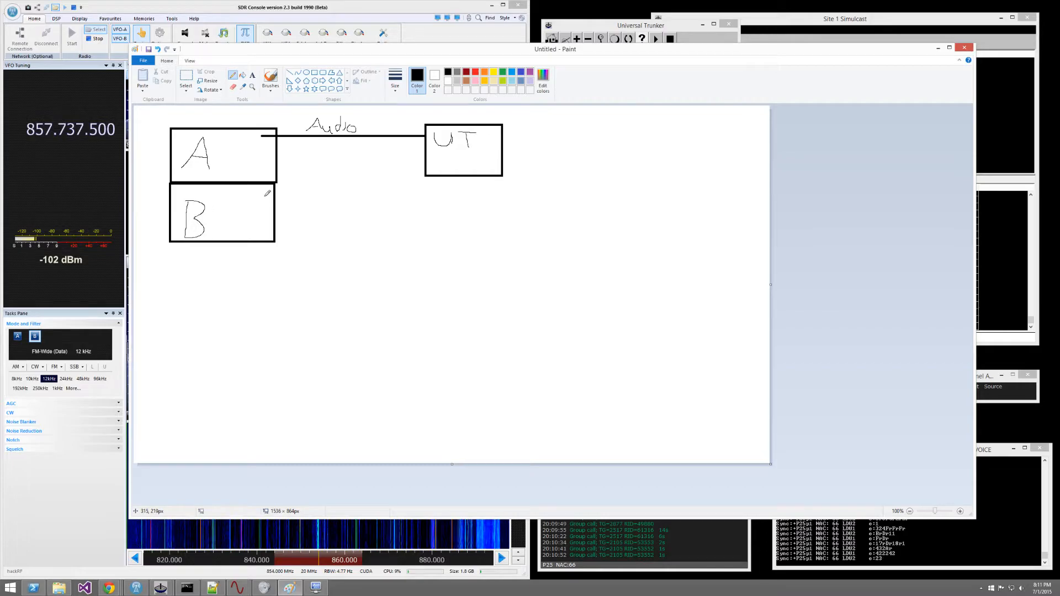
# Step: Draw a short line about 48 × 18 px out of the UT rectangle and two overlapping ellipses at its end, the outer about 84 × 53 px
pyautogui.click(290, 73)
pyautogui.moveTo(424, 163); pyautogui.dragTo(405, 171)
pyautogui.click(306, 72)
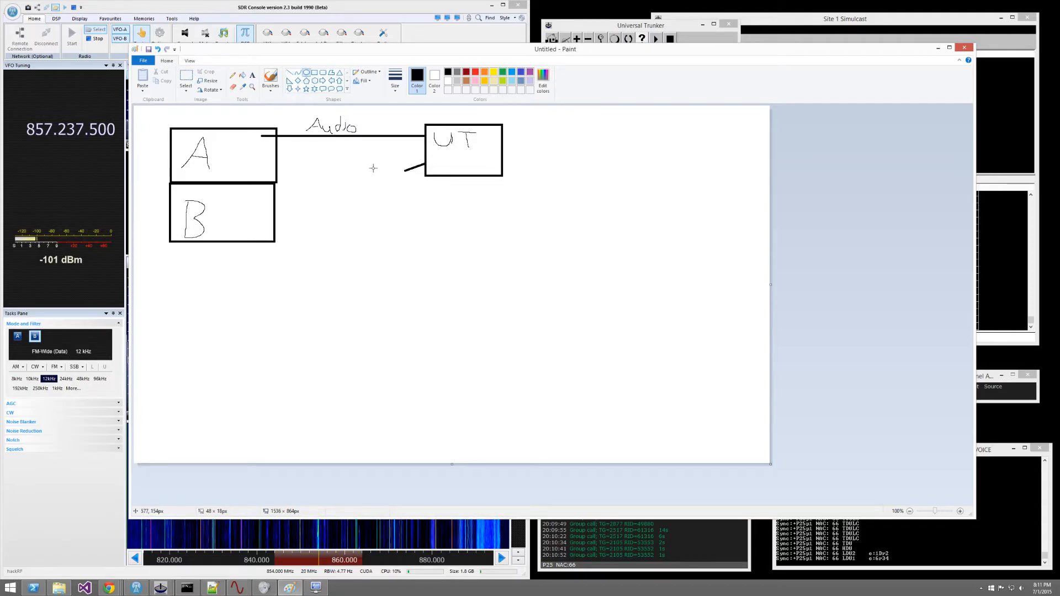
pyautogui.moveTo(386, 164)
pyautogui.mouseDown()
pyautogui.moveTo(407, 177)
pyautogui.moveTo(392, 187)
pyautogui.mouseUp()
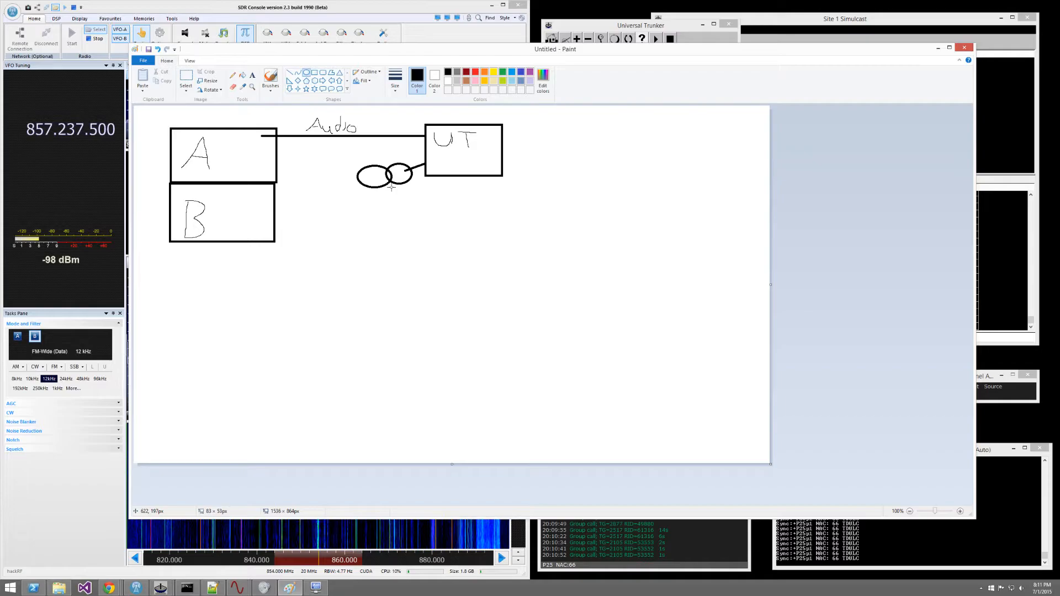
# Step: Draw a diamond between the ellipses and rectangle B, and link it to the nearer ellipse with a line about 52 × 32 px
pyautogui.click(298, 81)
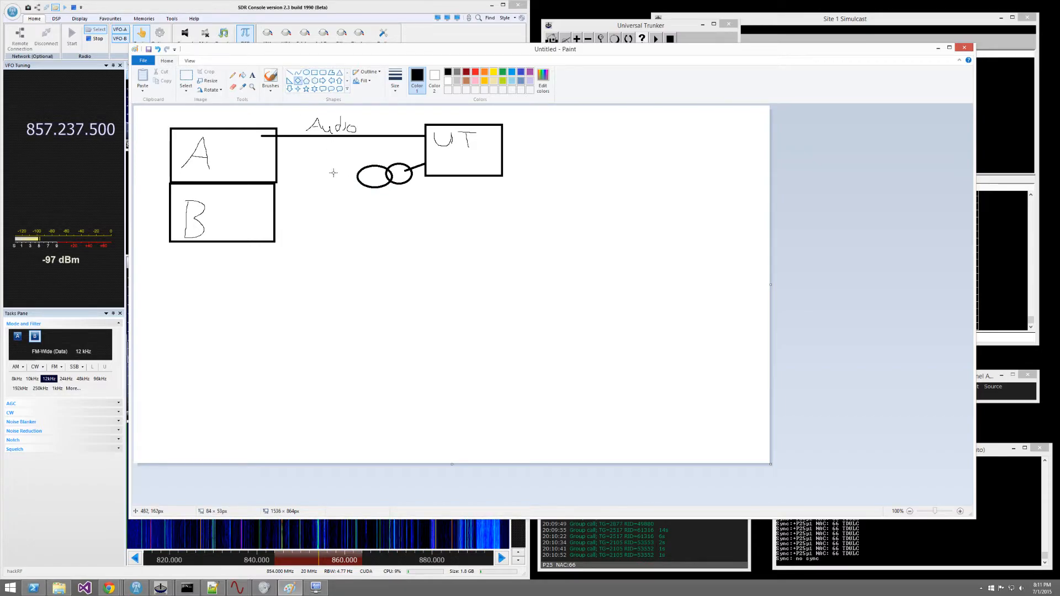
pyautogui.moveTo(324, 175)
pyautogui.mouseDown()
pyautogui.moveTo(359, 209)
pyautogui.moveTo(347, 190)
pyautogui.mouseUp()
pyautogui.click(289, 72)
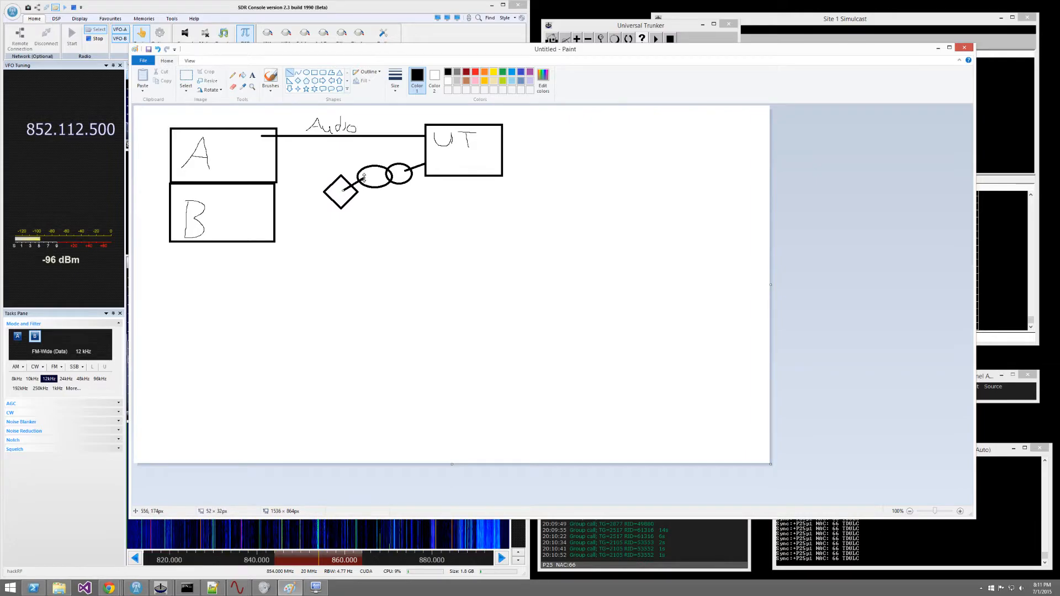
# Step: Draw two small circles beside rectangle B and connect B, the circles, the diamond and the two ellipses with lines
pyautogui.click(306, 73)
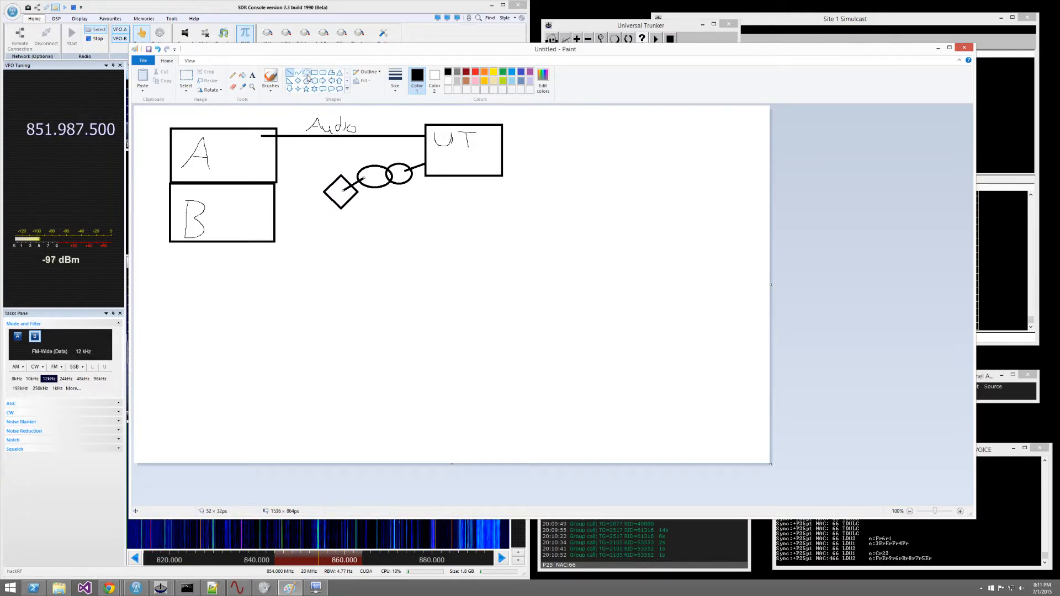
pyautogui.moveTo(281, 214); pyautogui.dragTo(285, 217)
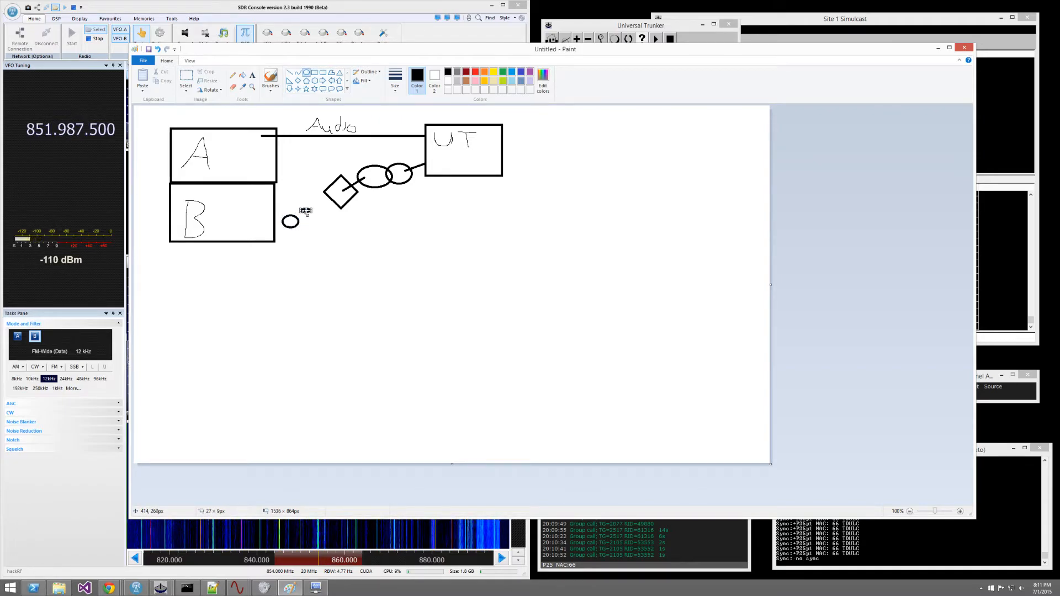
pyautogui.click(305, 234)
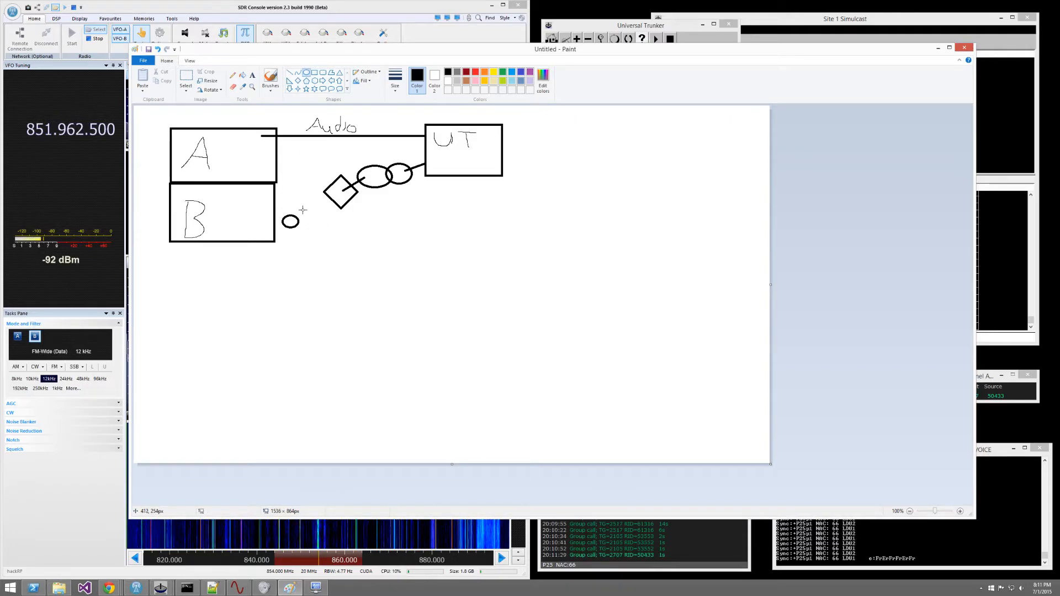
pyautogui.moveTo(301, 210); pyautogui.dragTo(312, 223)
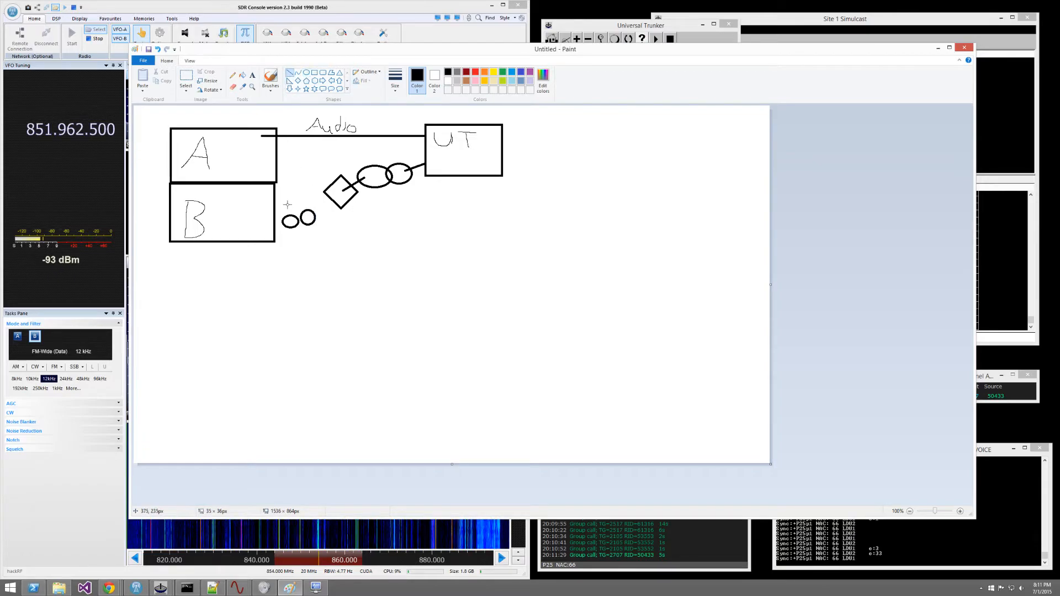
pyautogui.moveTo(312, 217); pyautogui.dragTo(396, 175)
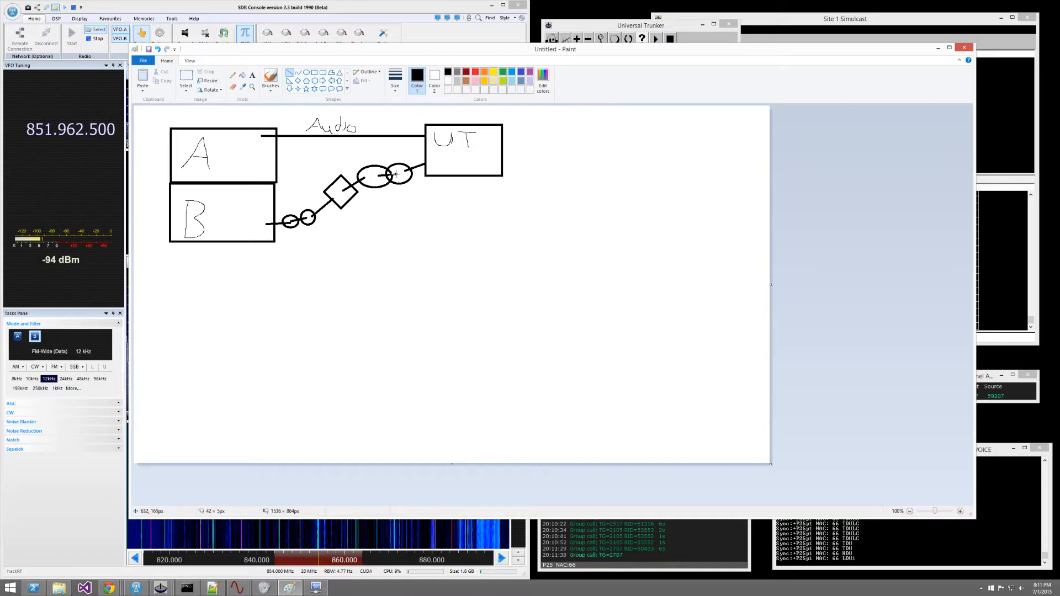
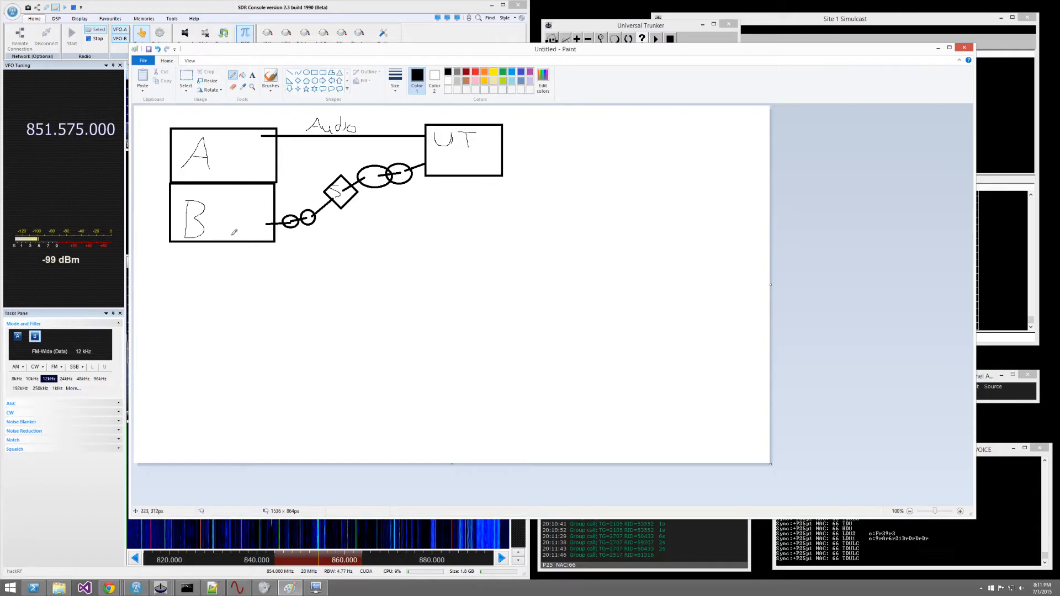
# Step: Draw a diagonal line about 361 × 147 px from rectangle B, ending at a hexagon about 228 × 178 px
pyautogui.click(292, 72)
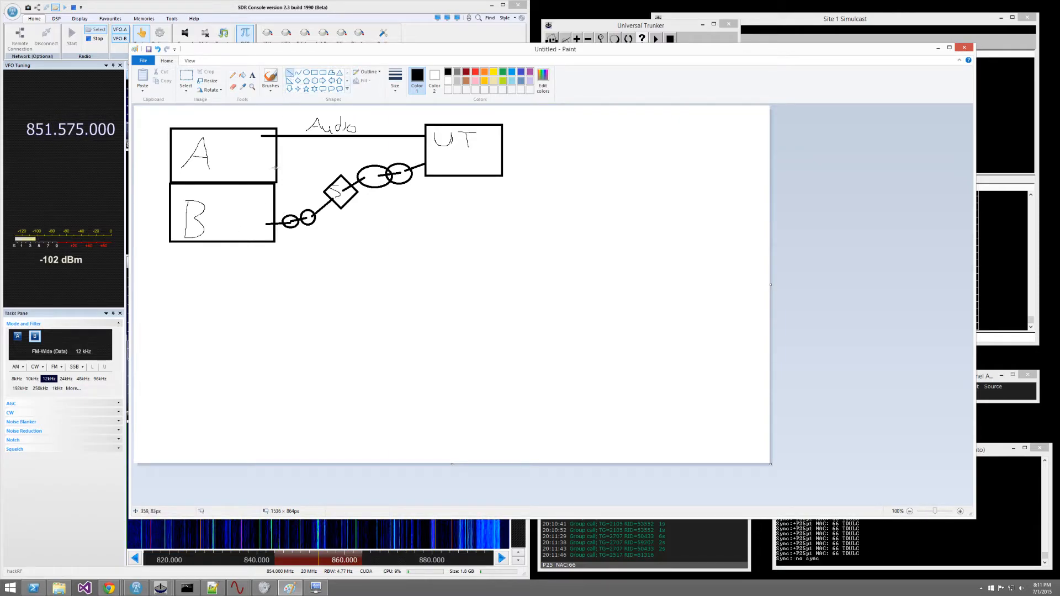
pyautogui.moveTo(302, 271)
pyautogui.mouseDown()
pyautogui.moveTo(388, 312)
pyautogui.moveTo(416, 307)
pyautogui.moveTo(385, 291)
pyautogui.mouseUp()
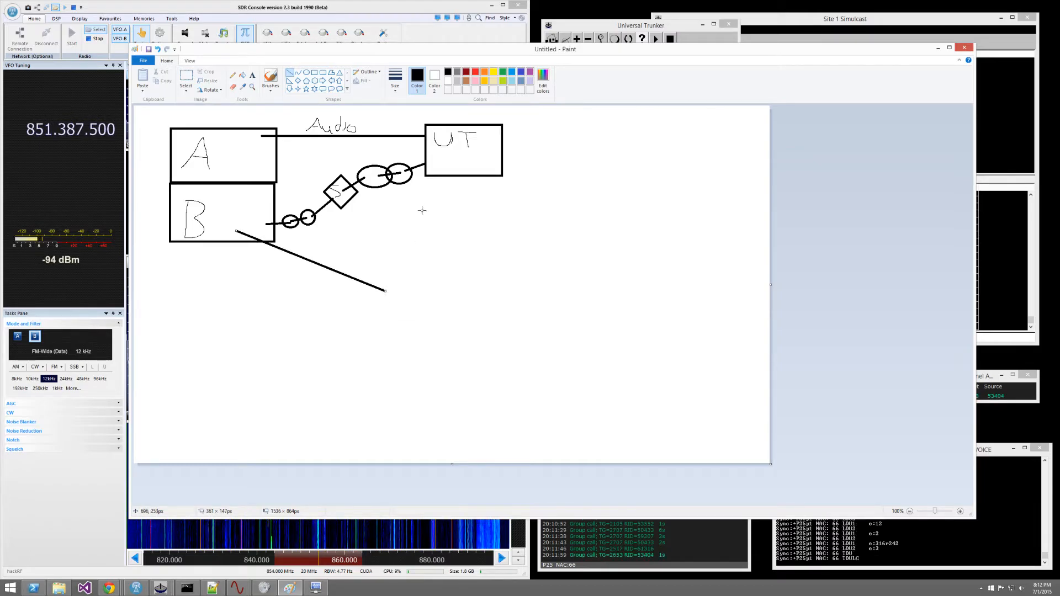
pyautogui.moveTo(379, 265); pyautogui.dragTo(474, 339)
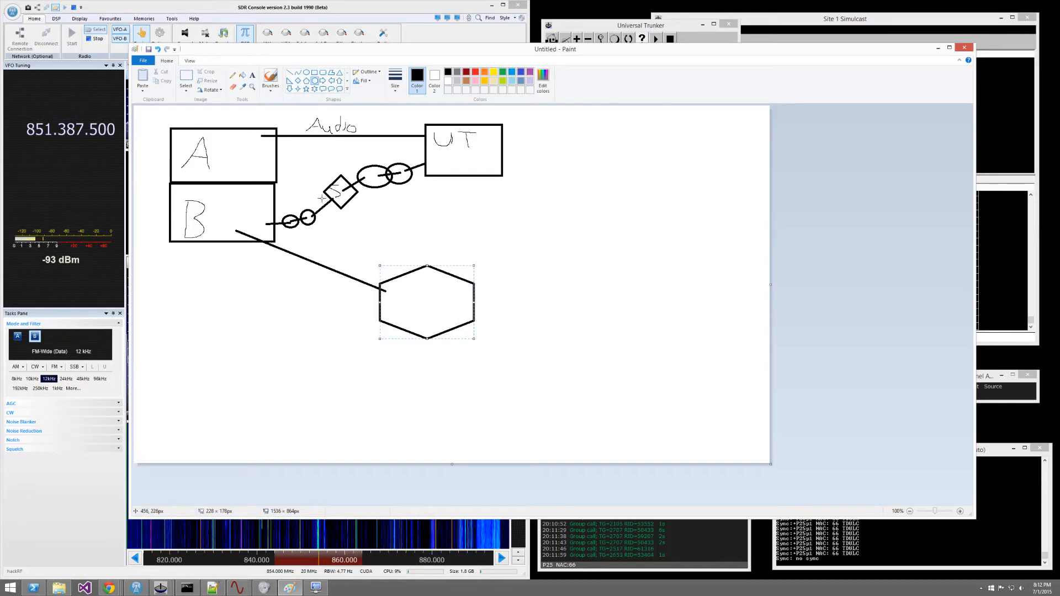
# Step: Add the text label "dsd+" inside the hexagon
pyautogui.click(252, 75)
pyautogui.moveTo(397, 288); pyautogui.dragTo(446, 324)
pyautogui.write('dsd+')
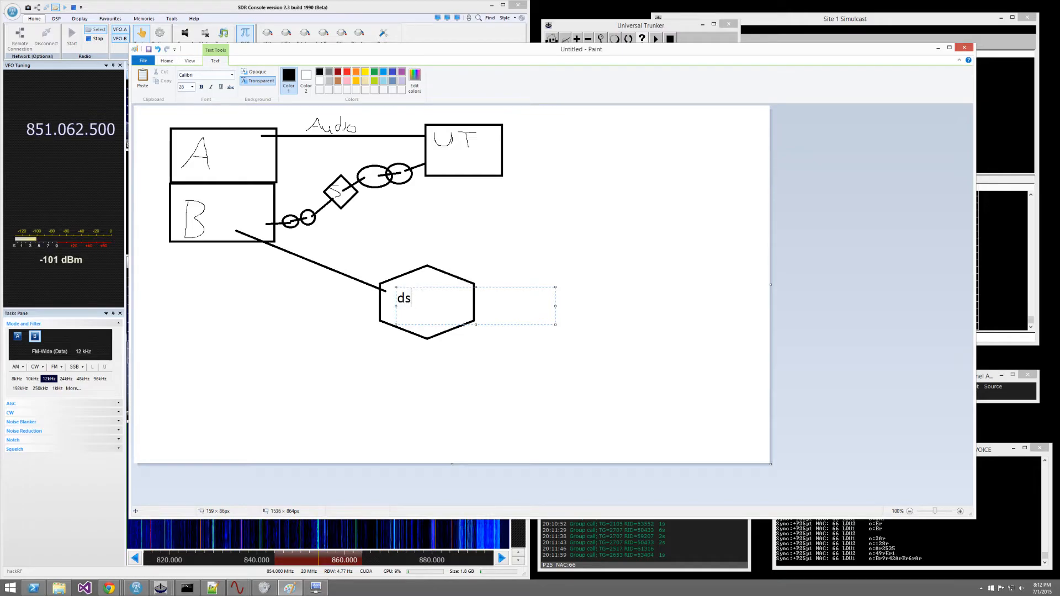
pyautogui.click(497, 238)
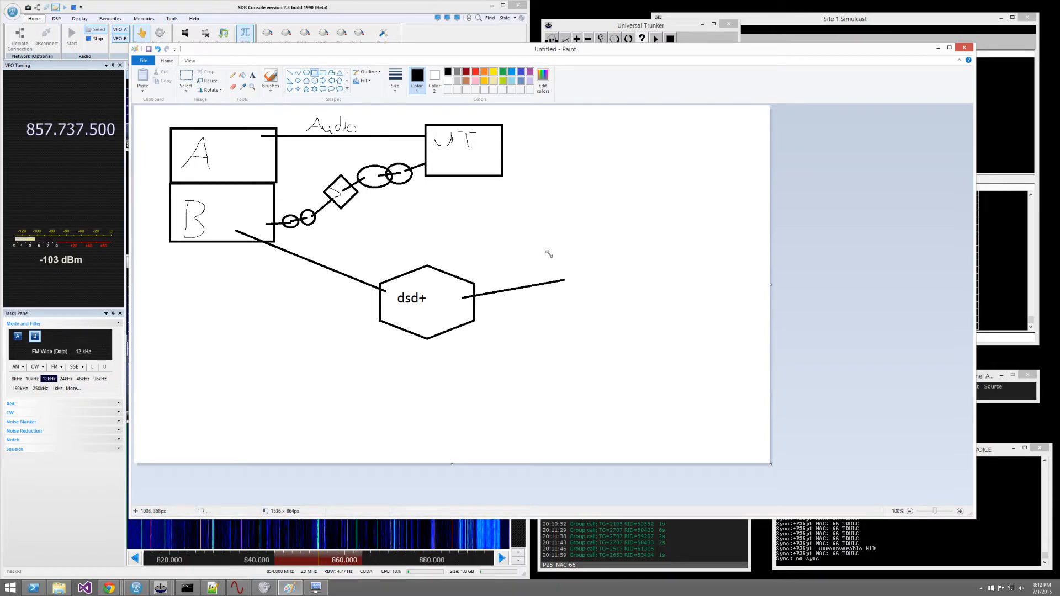
# Step: Draw a speaker at the end of the dsd+ line from a 23 × 68 px rectangle and a 32 × 147 px ellipse, with sound lines radiating outward
pyautogui.moveTo(561, 267); pyautogui.dragTo(571, 296)
pyautogui.click(307, 73)
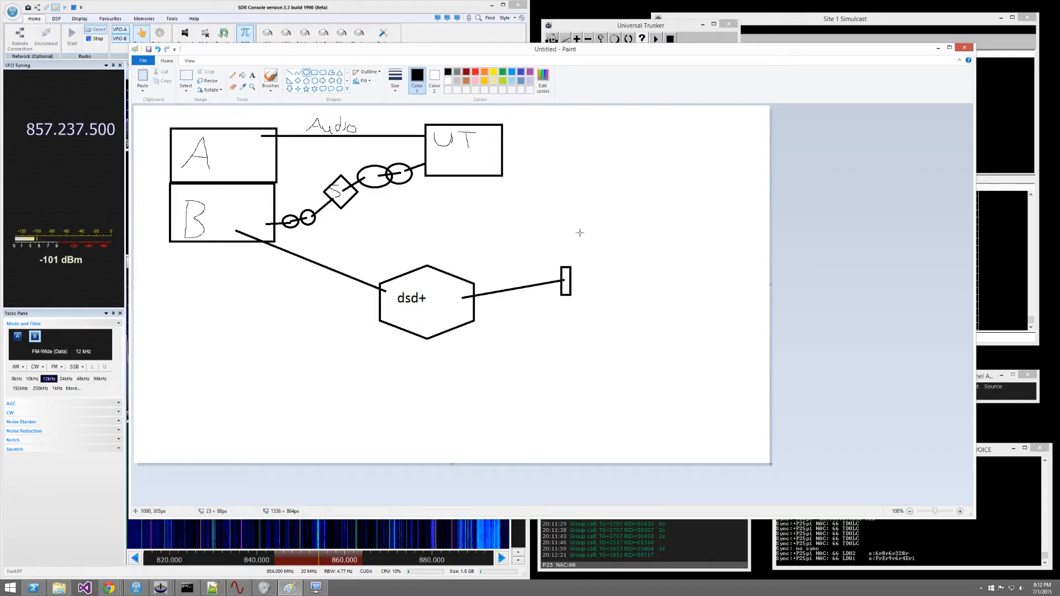
pyautogui.moveTo(571, 251); pyautogui.dragTo(583, 312)
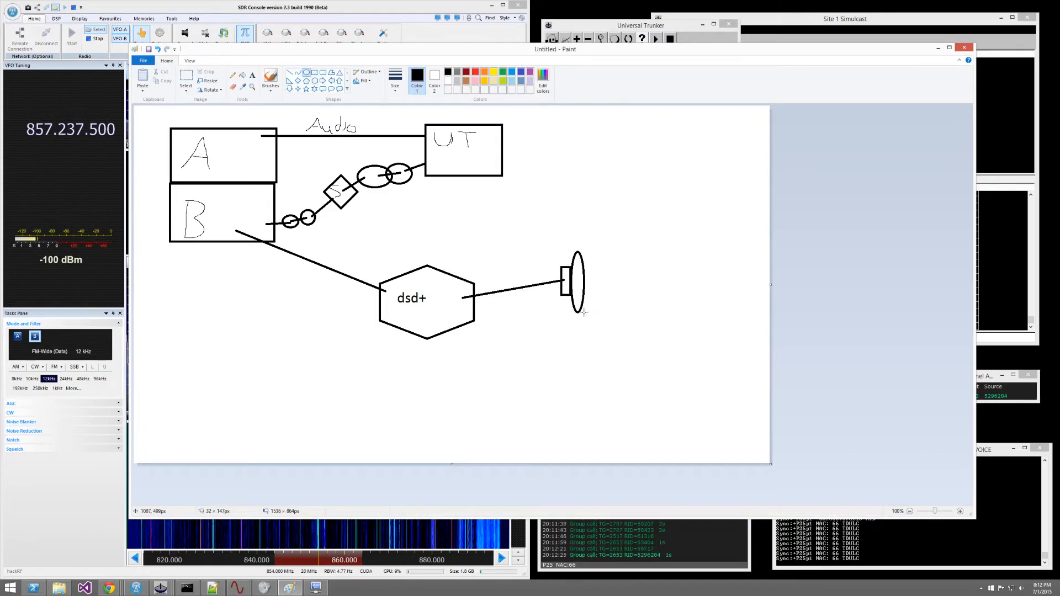
pyautogui.click(598, 271)
pyautogui.moveTo(603, 295); pyautogui.dragTo(603, 295)
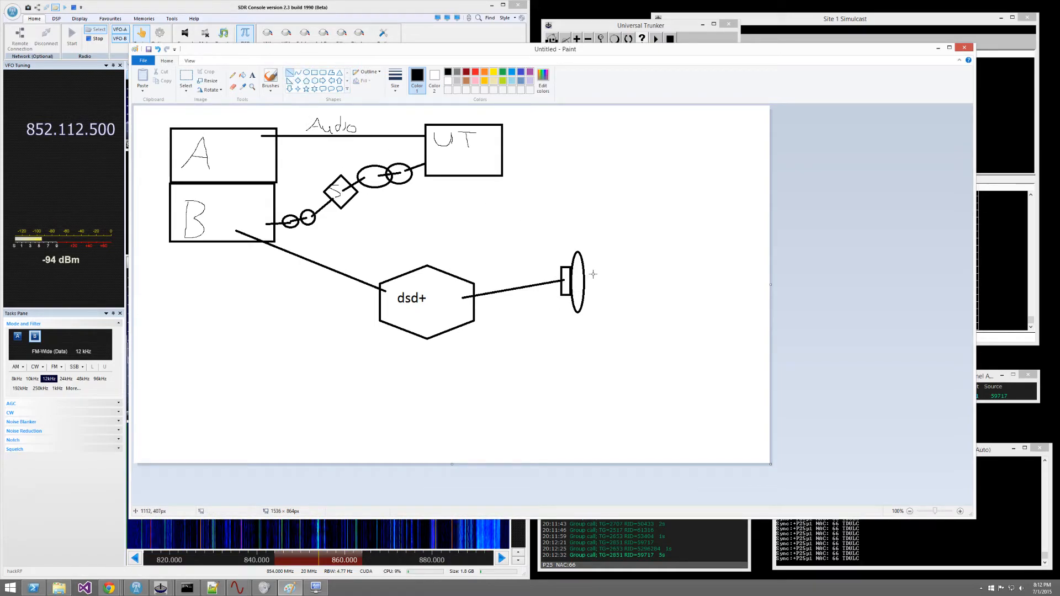
pyautogui.moveTo(588, 295); pyautogui.dragTo(639, 313)
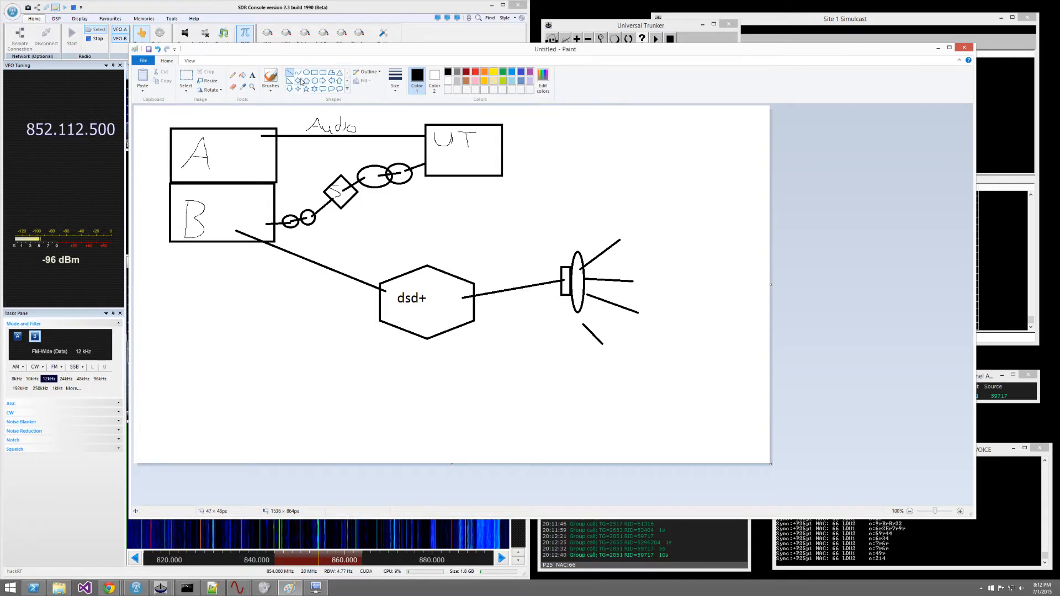
# Step: Draw a rectangle labelled "sdr" below rectangle B and connect it up to rectangle A with a line about 405 px long
pyautogui.moveTo(161, 338)
pyautogui.mouseDown()
pyautogui.moveTo(184, 379)
pyautogui.moveTo(232, 402)
pyautogui.moveTo(211, 384)
pyautogui.mouseUp()
pyautogui.click(253, 76)
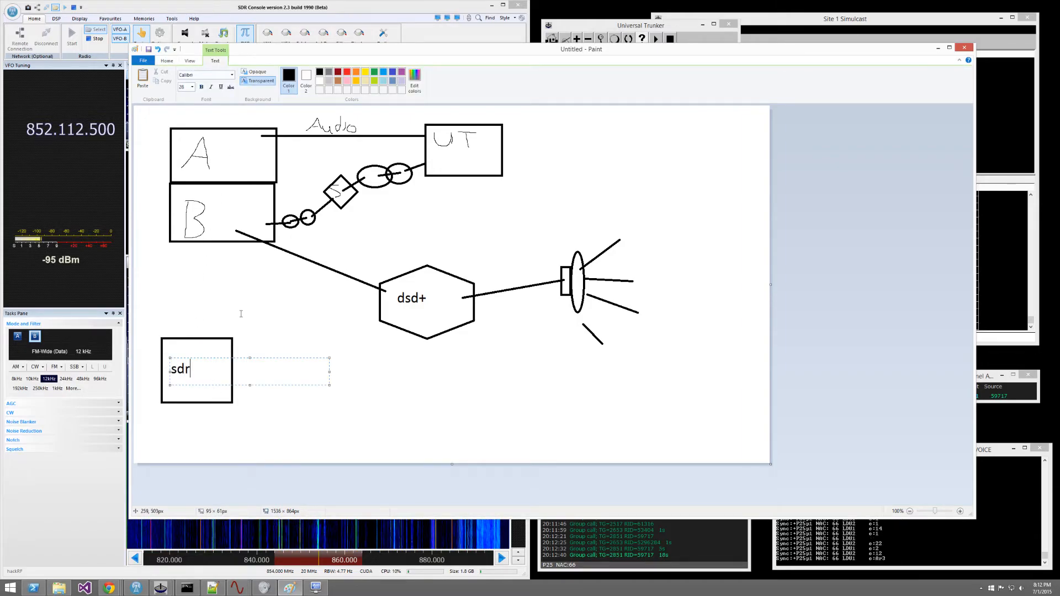
pyautogui.click(257, 270)
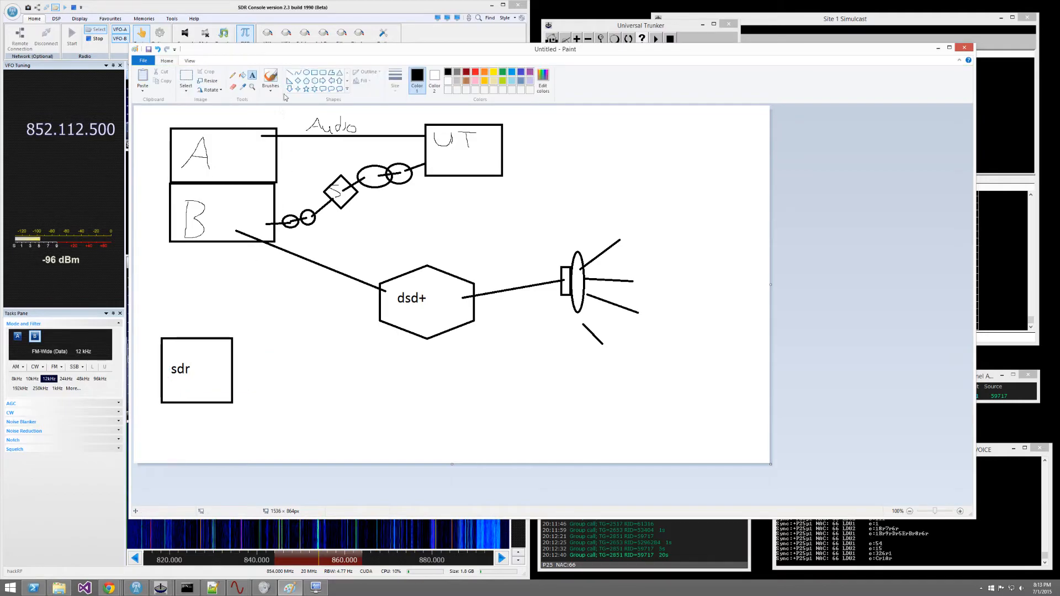
pyautogui.click(290, 73)
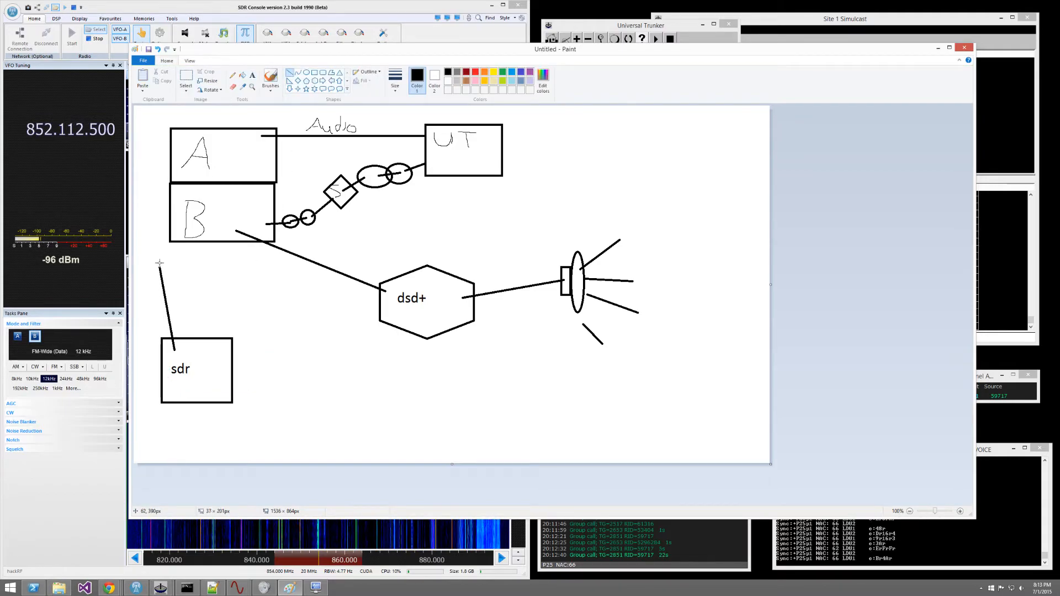
pyautogui.moveTo(160, 262); pyautogui.dragTo(176, 183)
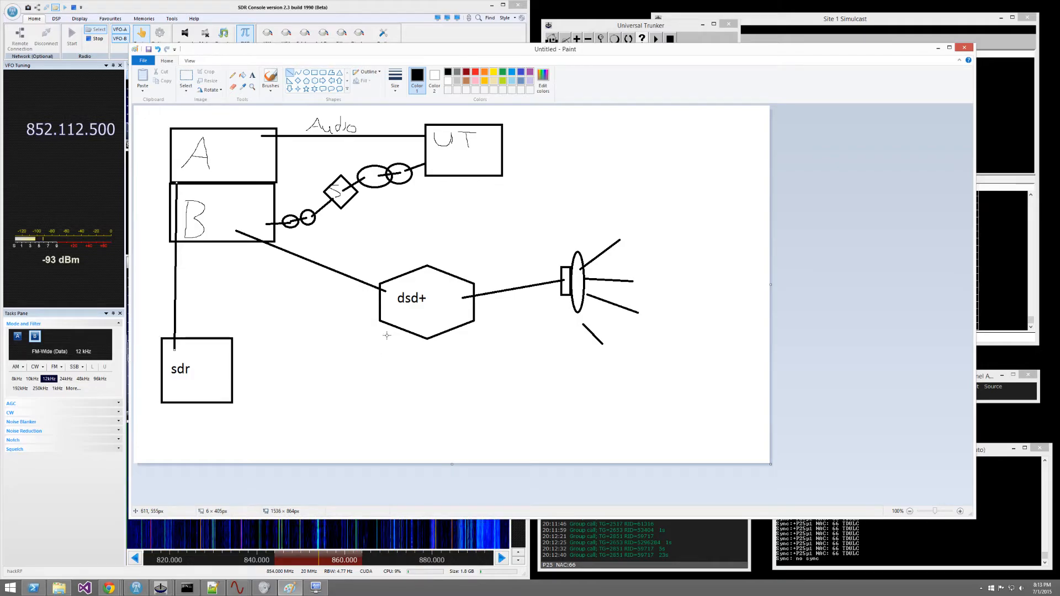
# Step: Minimize Paint, play the DSD+ P25 Channel Activity audio by unmuting it and adjusting its volume in the Volume Mixer, and mute it again
pyautogui.click(937, 48)
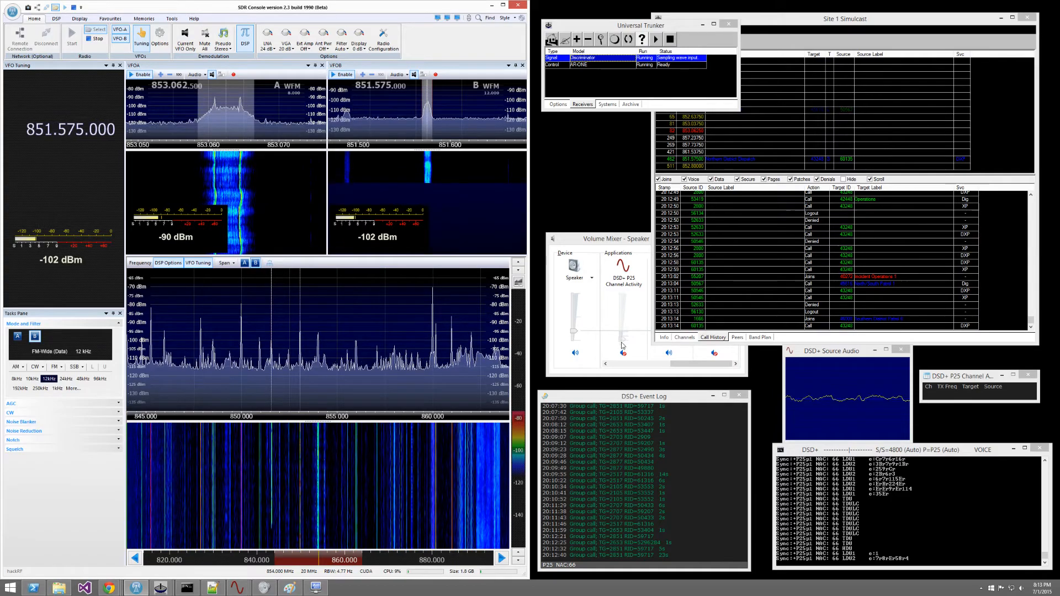
pyautogui.click(623, 349)
pyautogui.click(624, 338)
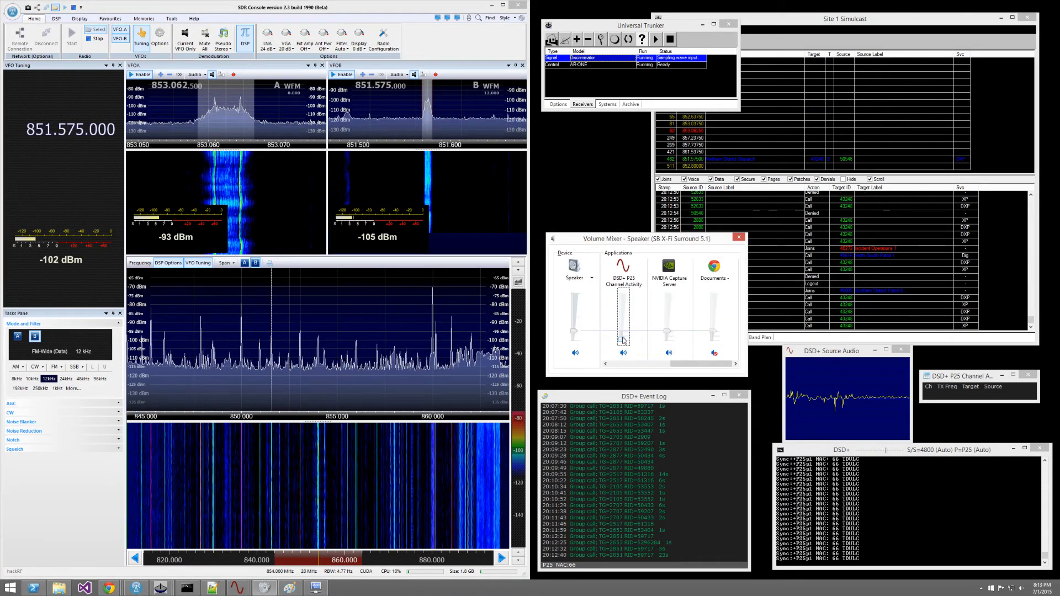
pyautogui.moveTo(625, 338); pyautogui.dragTo(625, 335)
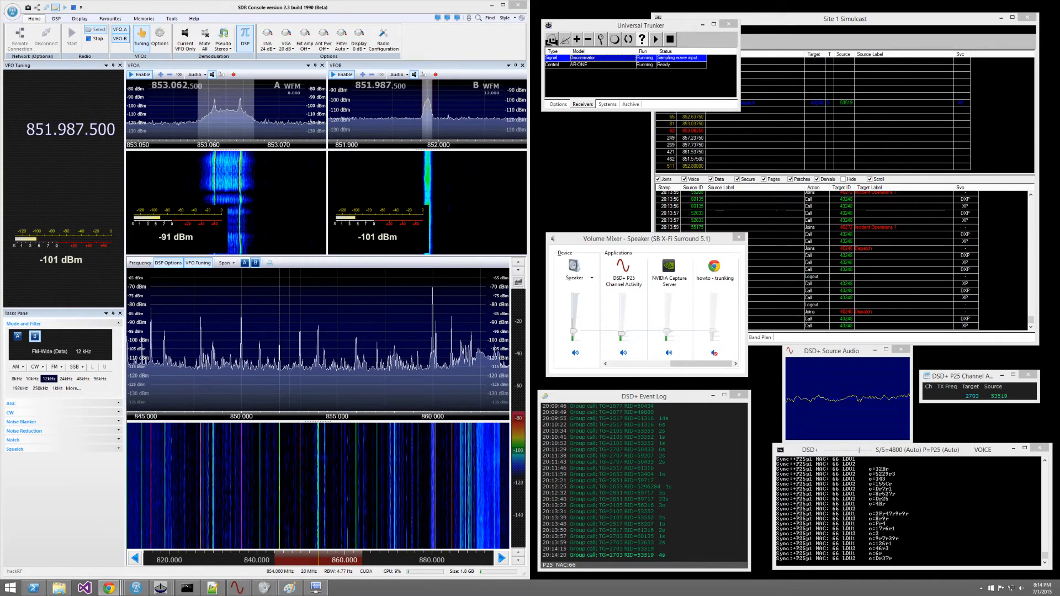
pyautogui.click(623, 355)
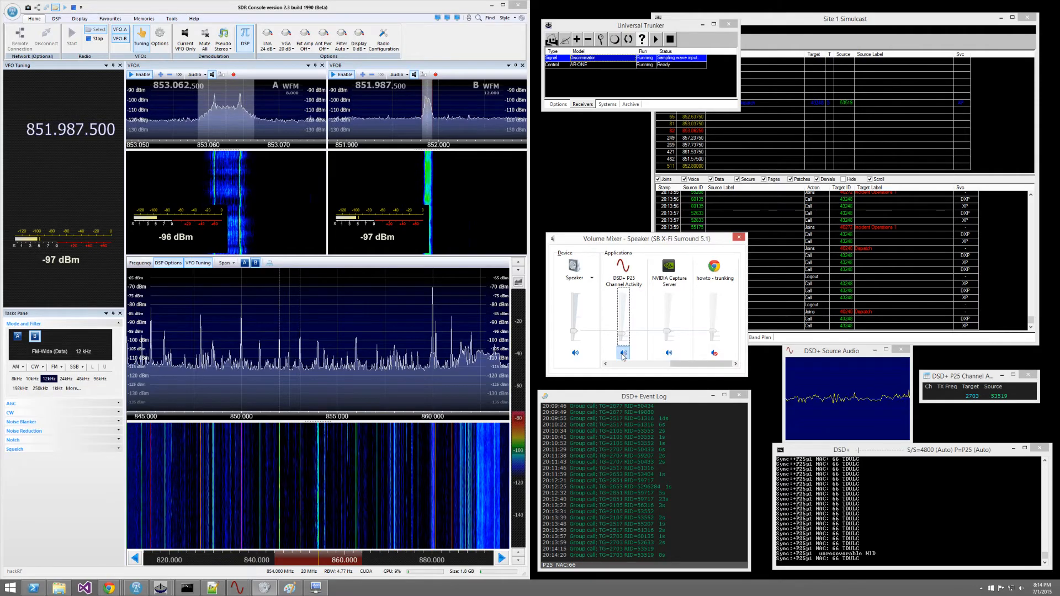
# Step: Switch to the "howto - trunking radio with one SDR" page in Chrome and examine its VAC, com0com and Unitrunker configuration sections
pyautogui.click(714, 266)
pyautogui.moveTo(684, 253); pyautogui.dragTo(387, 71)
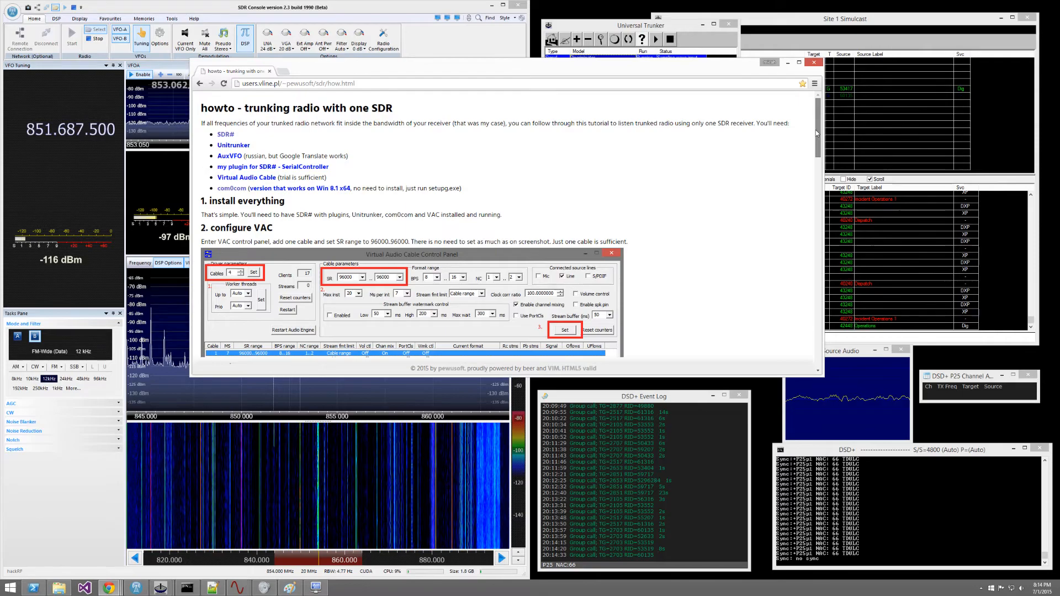
pyautogui.scroll(-1, 817, 138)
pyautogui.moveTo(818, 142); pyautogui.dragTo(819, 160)
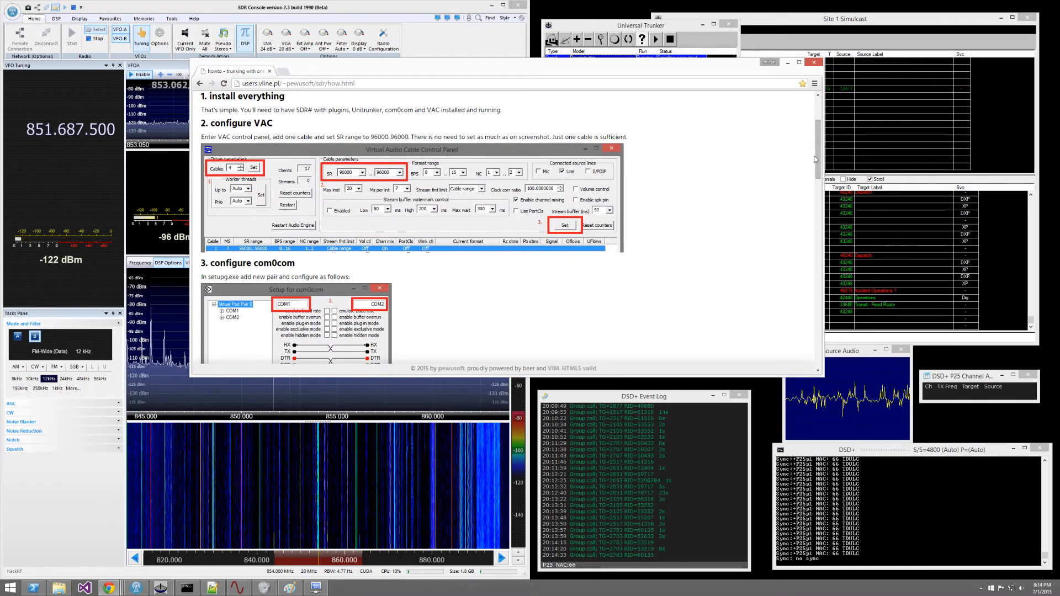
pyautogui.moveTo(821, 158); pyautogui.dragTo(817, 177)
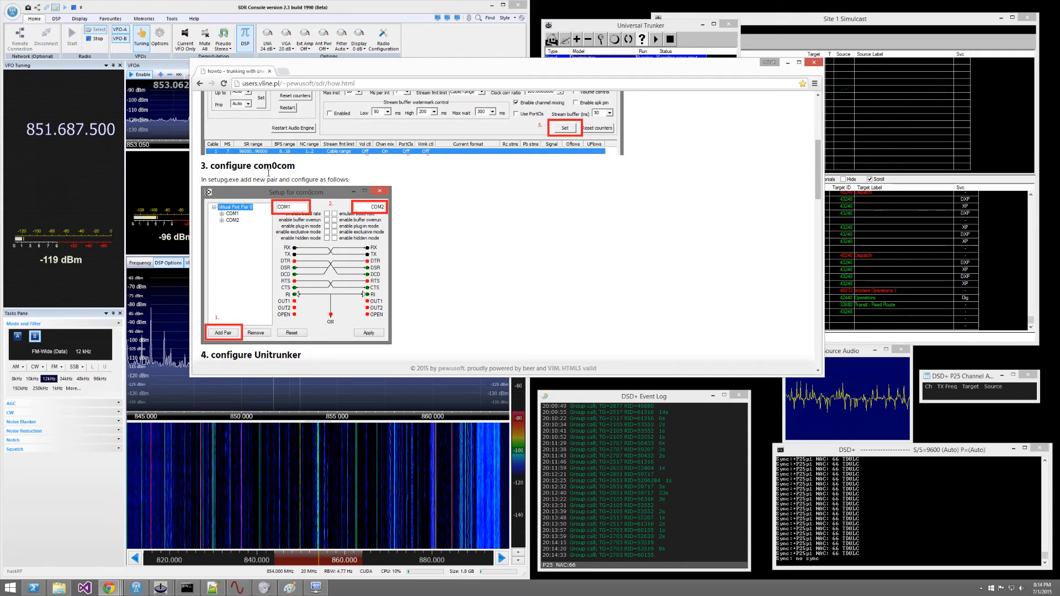
pyautogui.moveTo(256, 166); pyautogui.dragTo(283, 169)
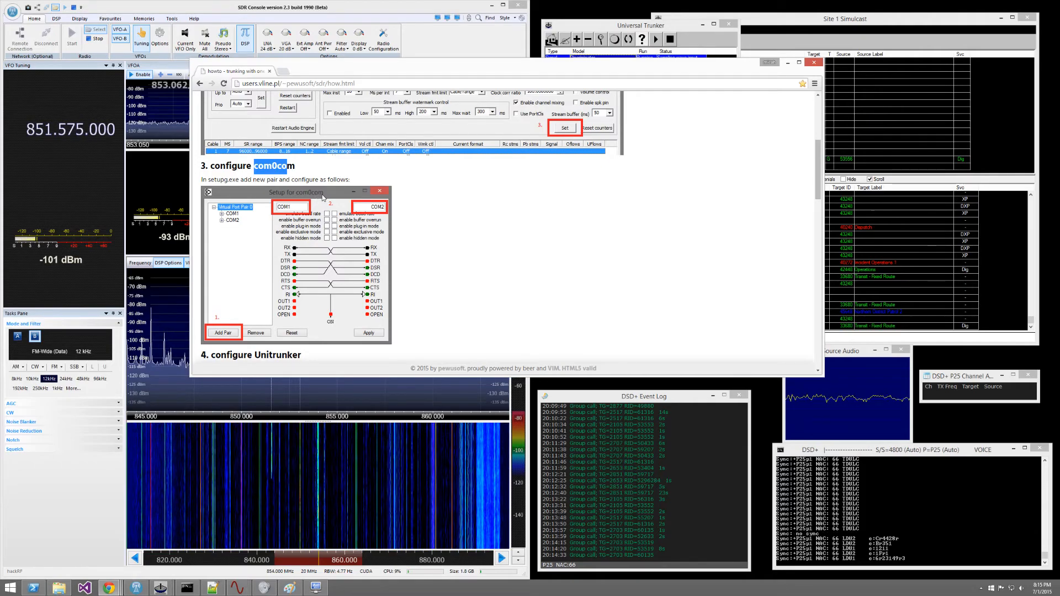
pyautogui.scroll(-2, 806, 183)
pyautogui.moveTo(816, 188); pyautogui.dragTo(810, 237)
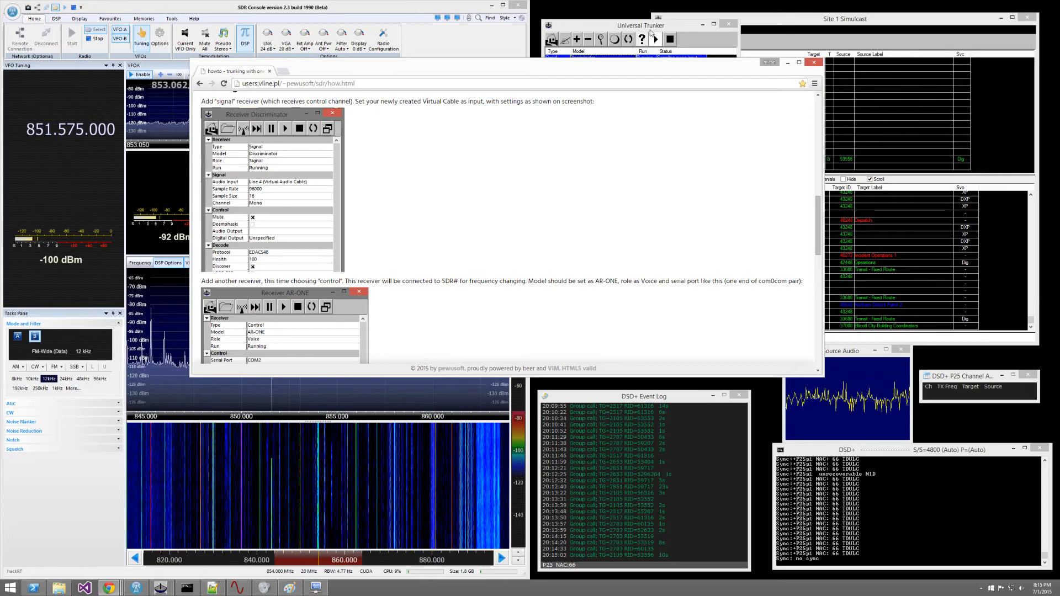
# Step: Open Unitrunker's Discriminator signal receiver, examine its Info, VCO and Scope views, and close the receiver window
pyautogui.click(608, 29)
pyautogui.doubleClick(594, 58)
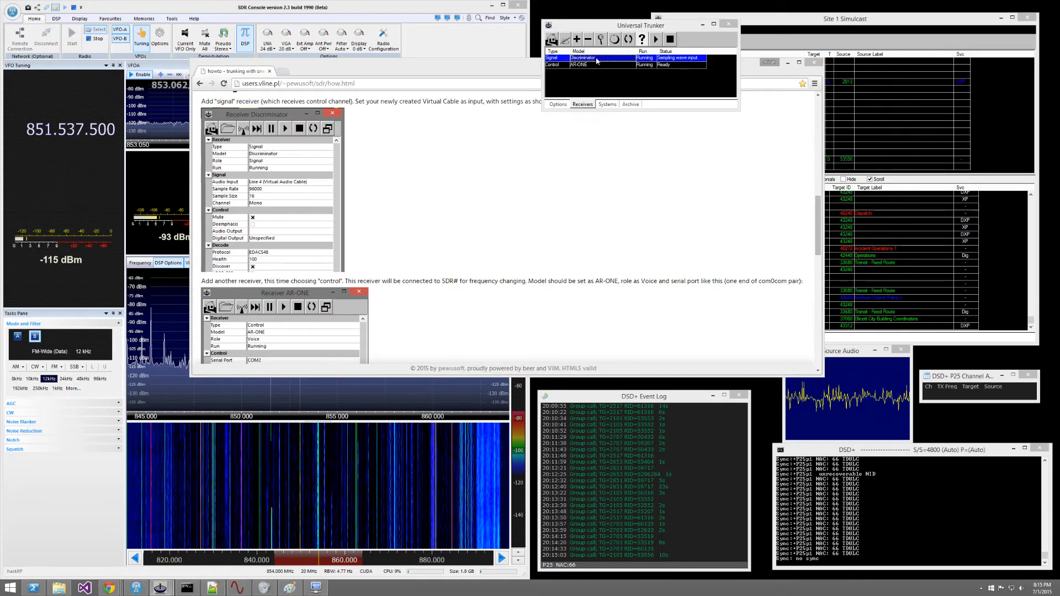
pyautogui.click(359, 281)
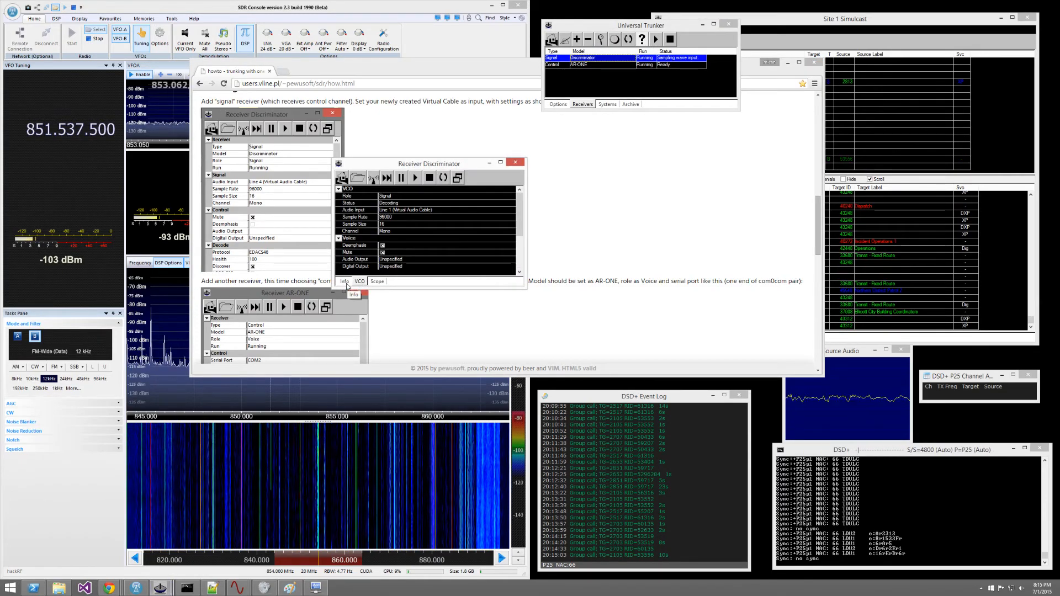
pyautogui.click(345, 282)
pyautogui.click(359, 282)
pyautogui.click(376, 282)
pyautogui.click(360, 282)
pyautogui.click(345, 282)
pyautogui.click(513, 163)
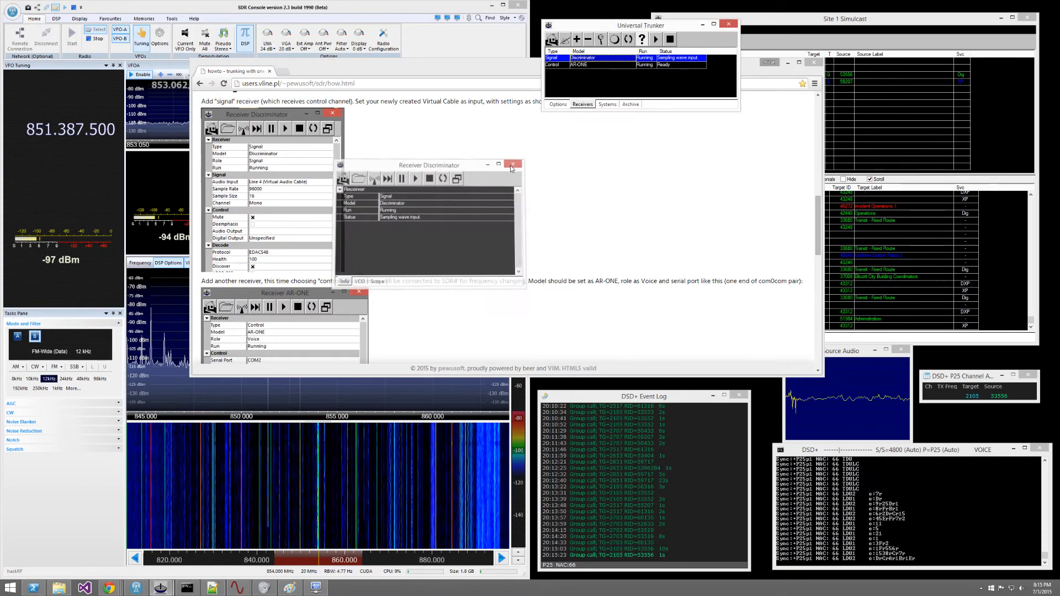
# Step: Examine the howto page's AR-ONE control receiver settings and its "configure SDR#" section on AuxVFO and SerialController
pyautogui.moveTo(817, 228); pyautogui.dragTo(815, 269)
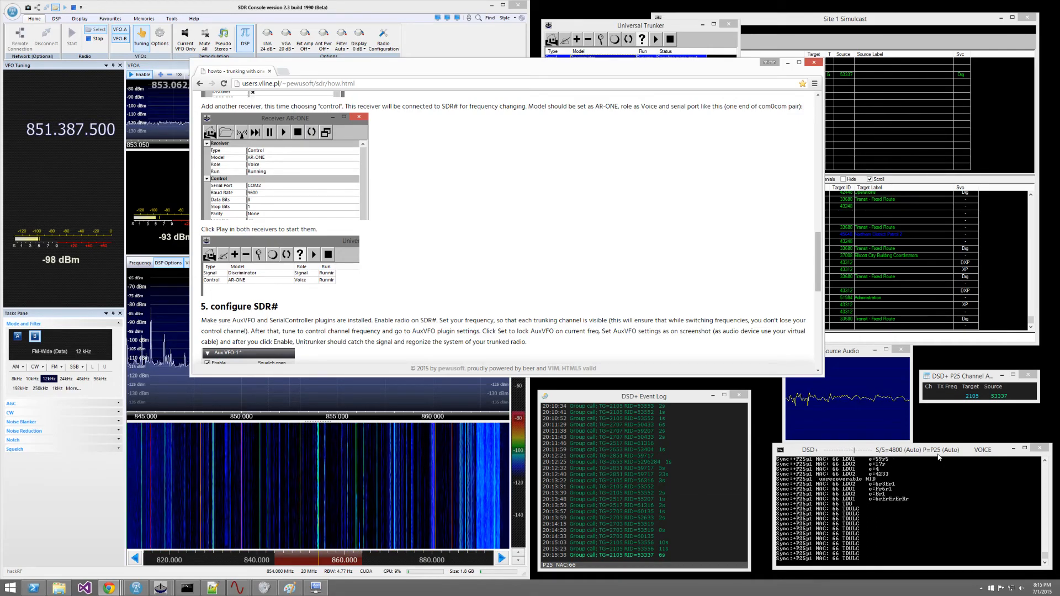
pyautogui.scroll(-1, 819, 259)
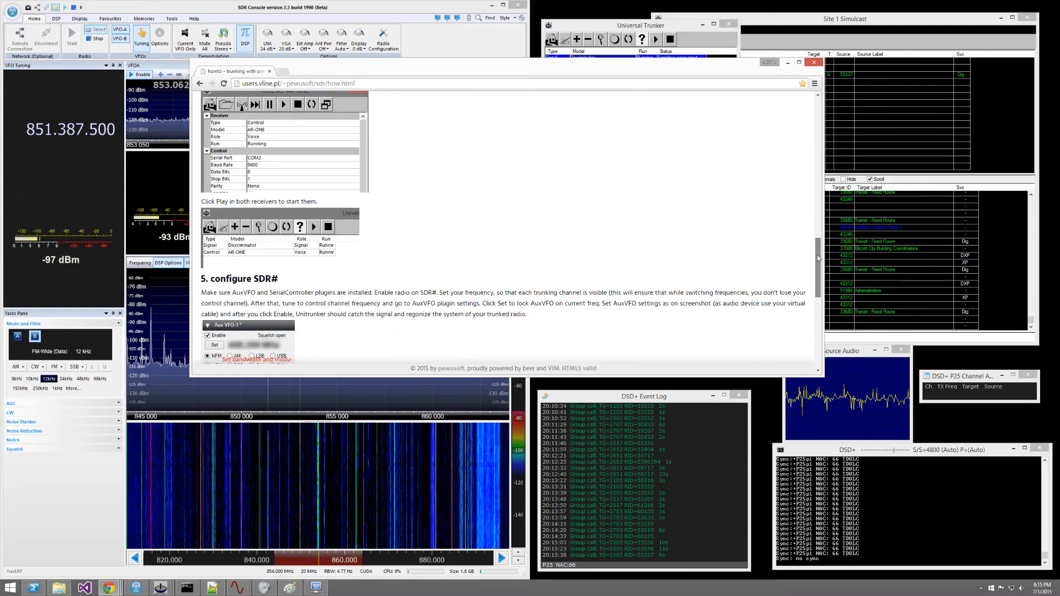
pyautogui.moveTo(818, 263); pyautogui.dragTo(821, 292)
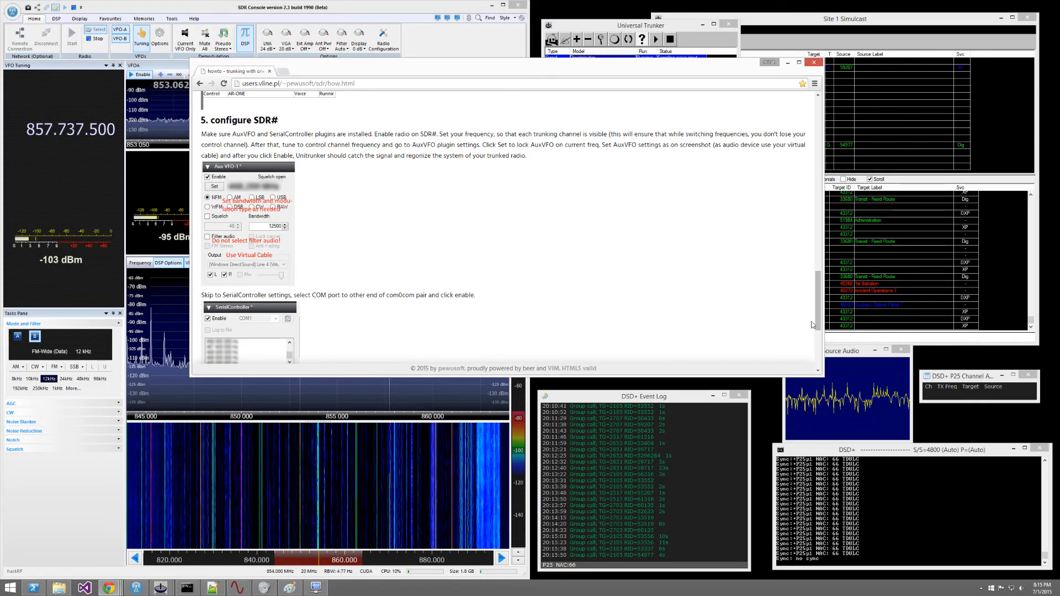
pyautogui.moveTo(819, 319); pyautogui.dragTo(815, 279)
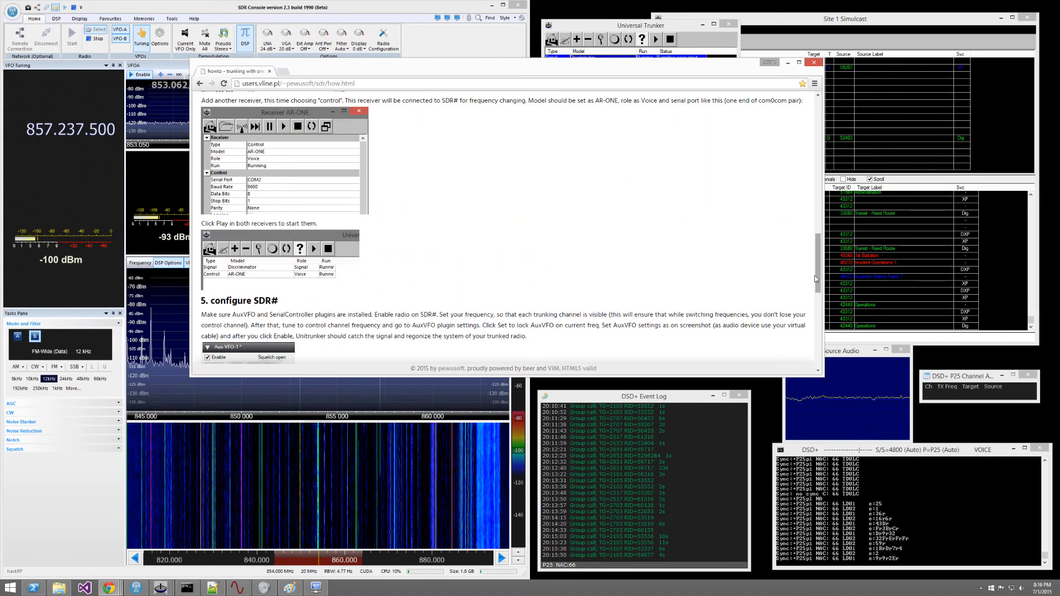
# Step: Look through SDR Console's DSP, VFO Basic, VFO Scroll and display settings, and close the howto page in Chrome
pyautogui.click(393, 21)
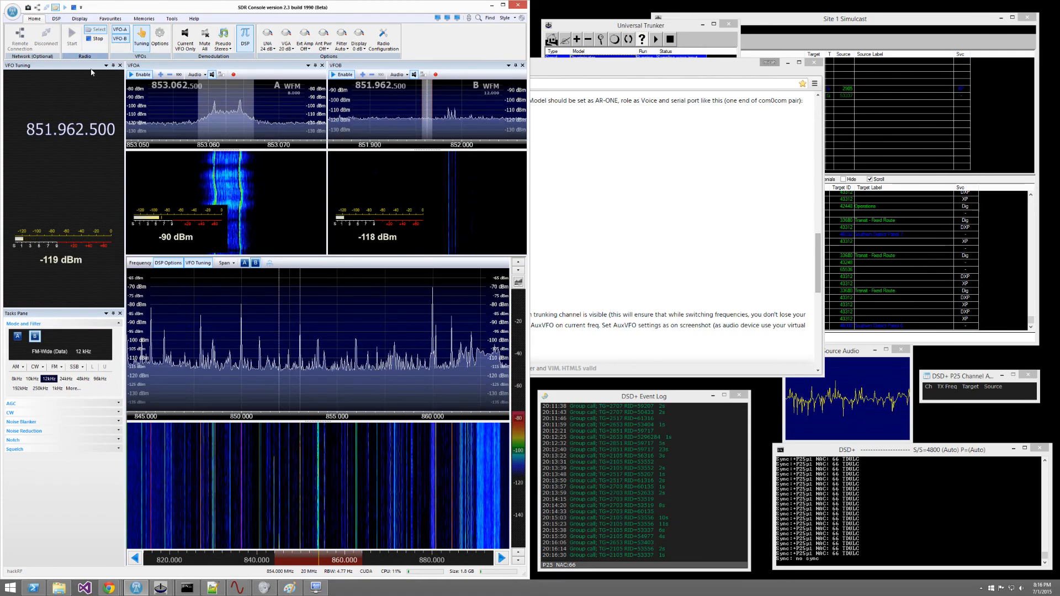
pyautogui.click(57, 19)
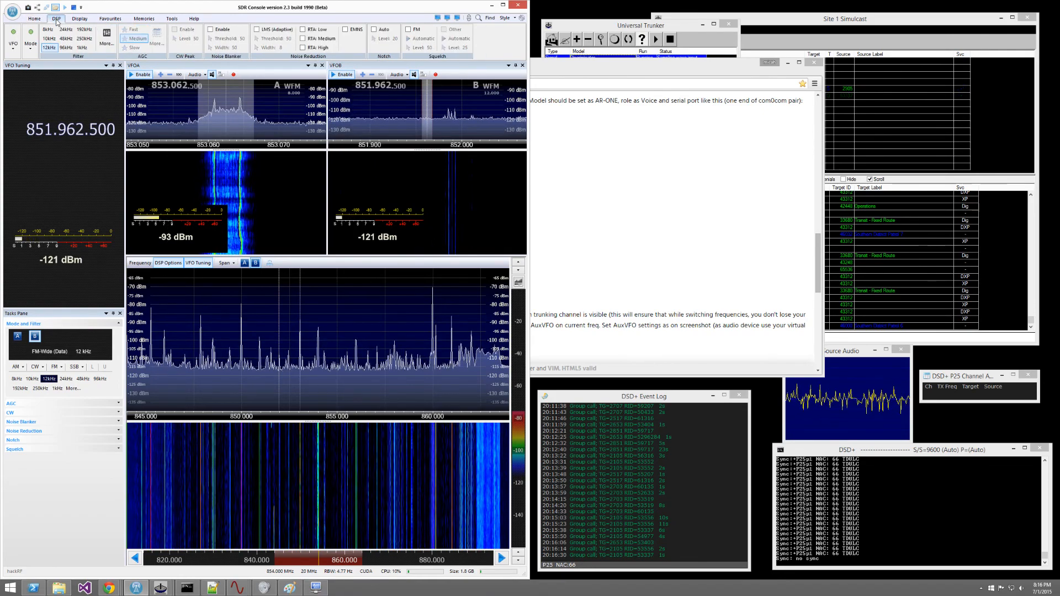
pyautogui.click(73, 22)
pyautogui.click(56, 20)
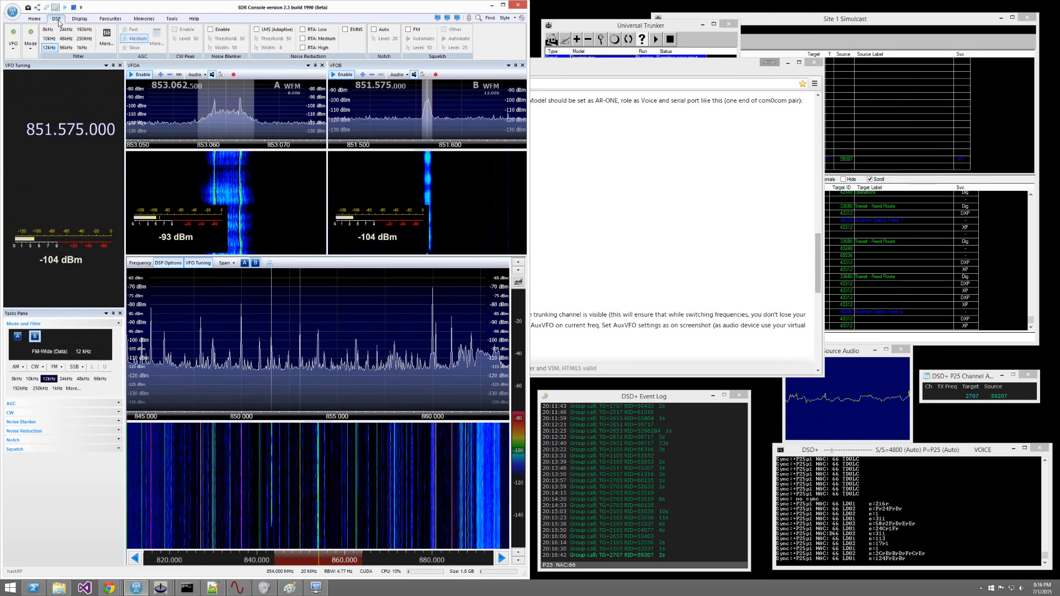
pyautogui.click(41, 22)
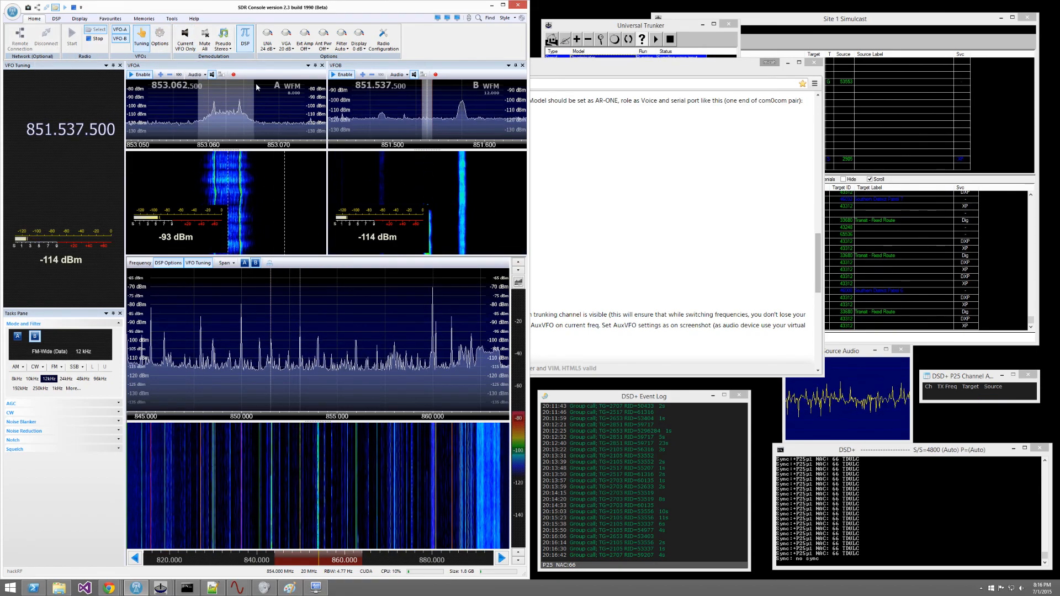
pyautogui.click(161, 44)
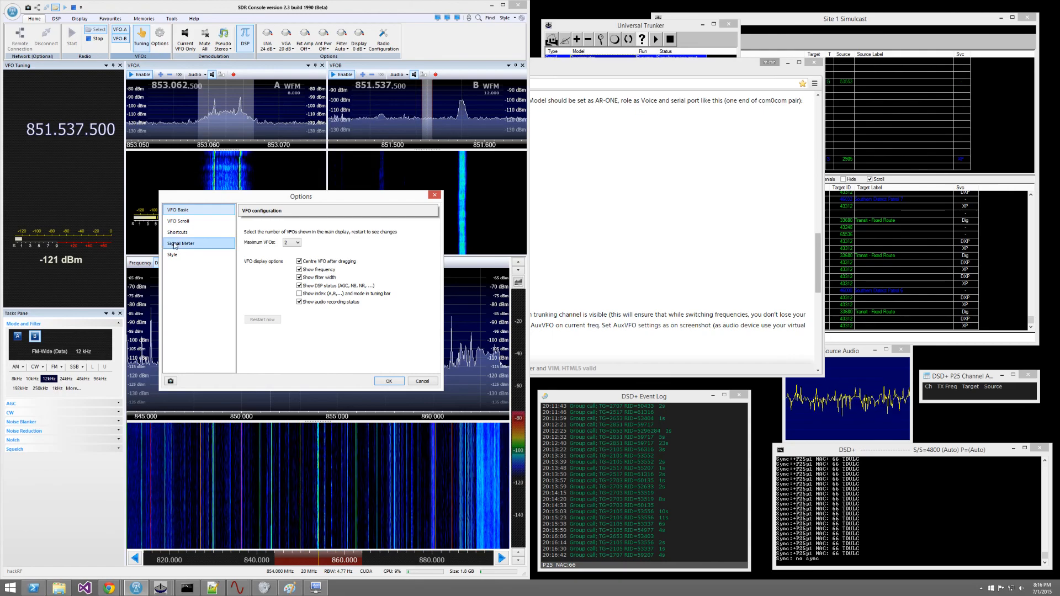
pyautogui.click(178, 221)
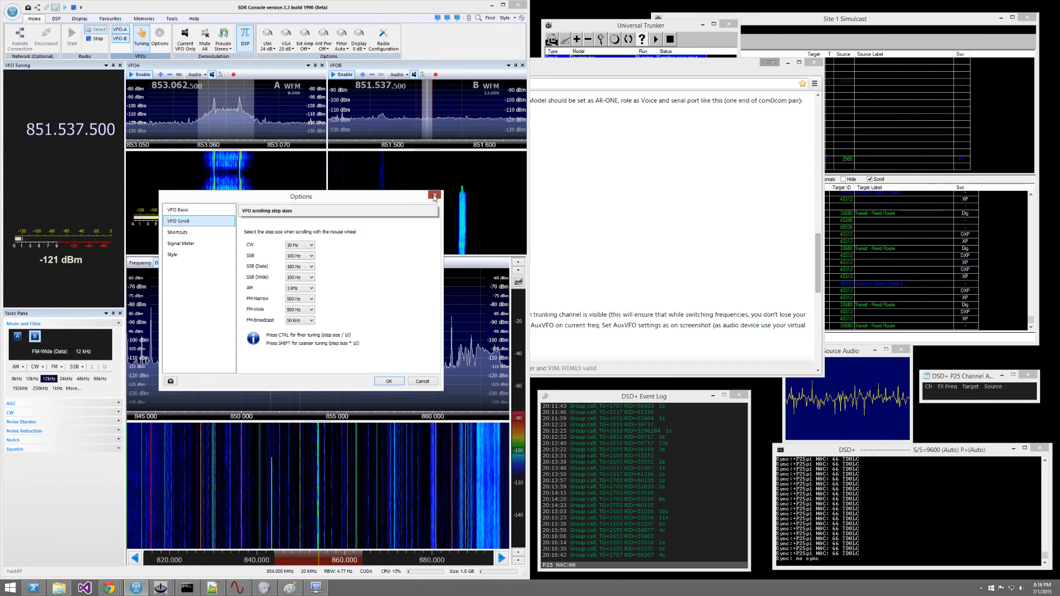
pyautogui.click(435, 196)
pyautogui.click(79, 20)
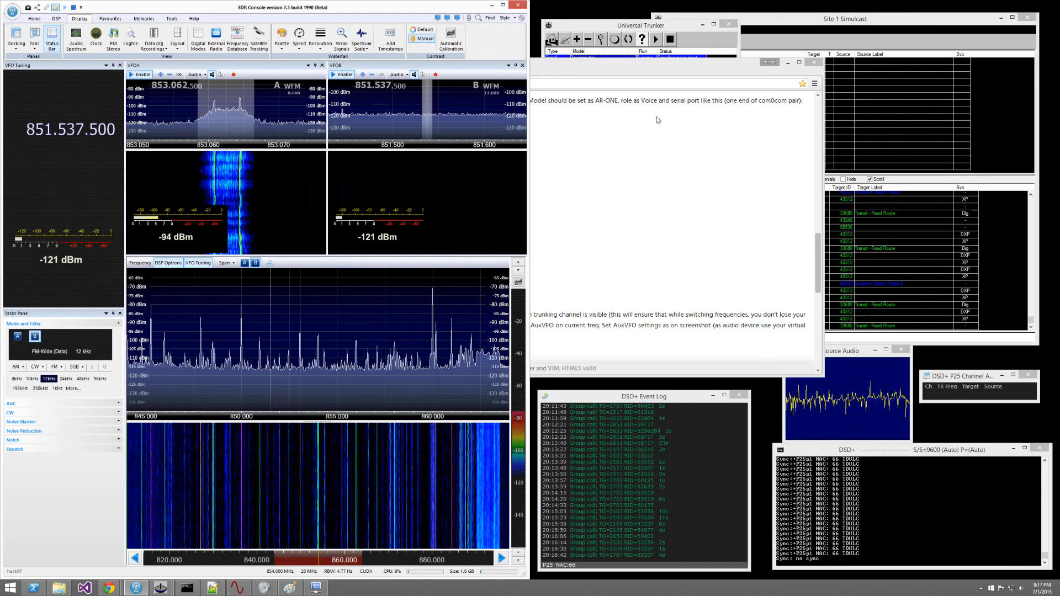
pyautogui.click(813, 63)
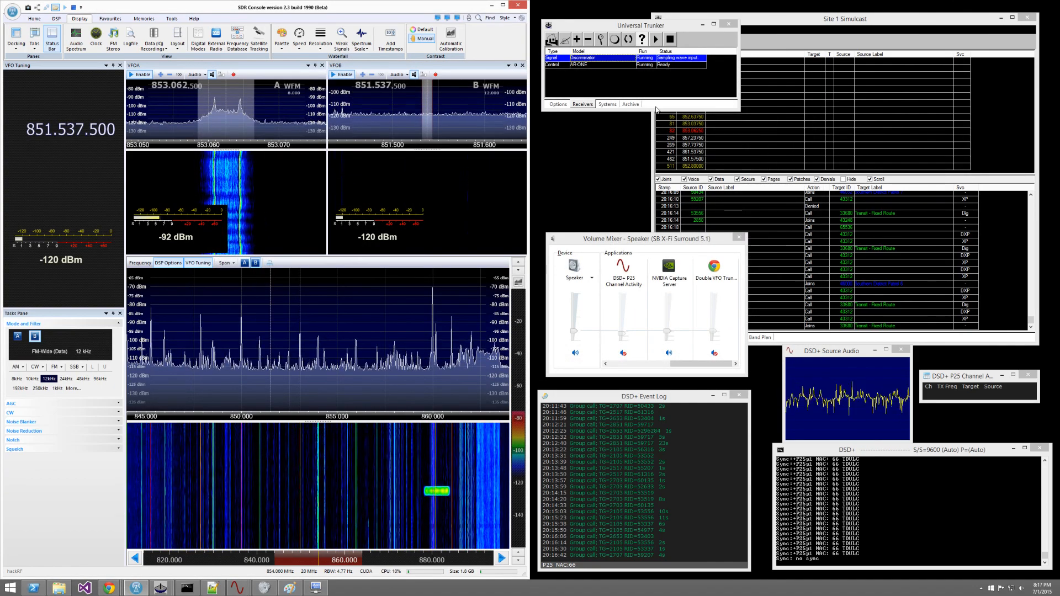